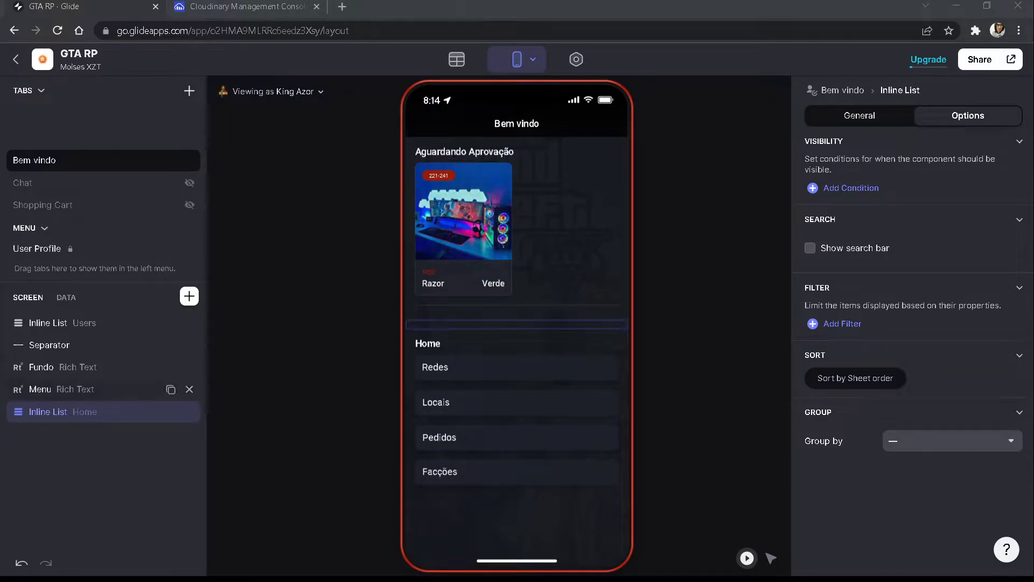
# Step: Filter the Home inline list on the Bem vindo screen so that Name is "Facções"
pyautogui.doubleClick(106, 414)
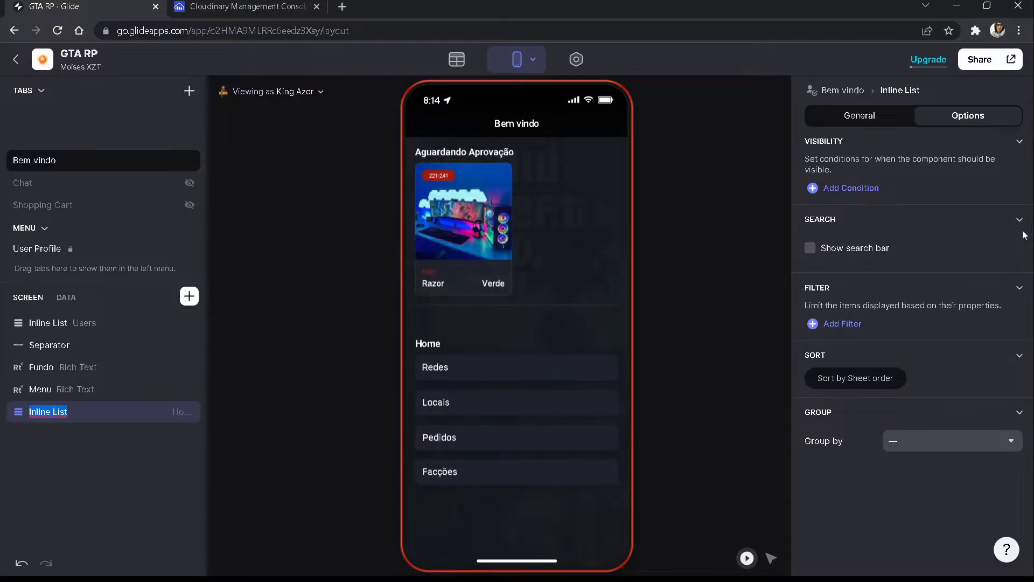
pyautogui.click(851, 124)
pyautogui.click(923, 372)
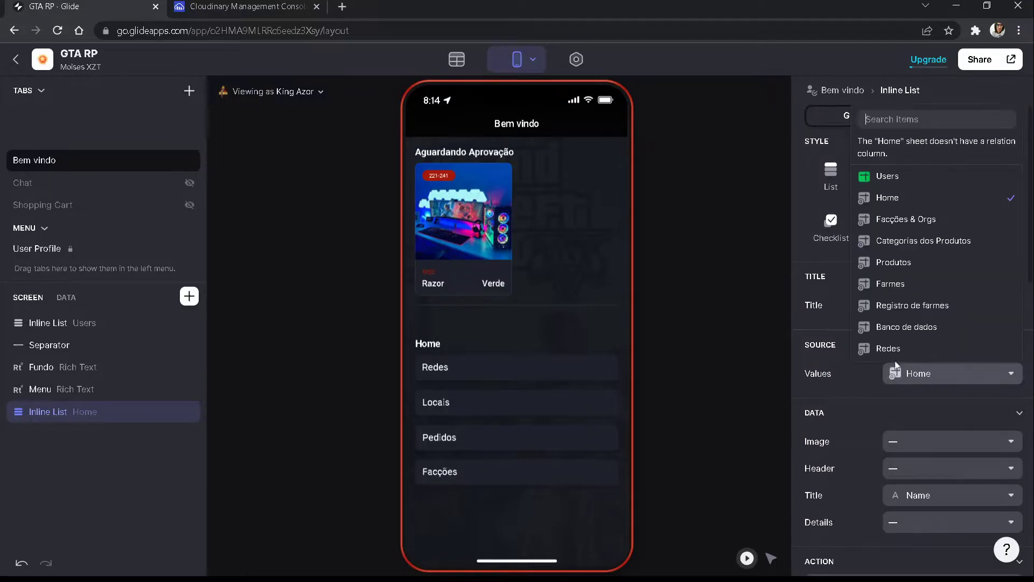
pyautogui.click(929, 379)
pyautogui.click(949, 118)
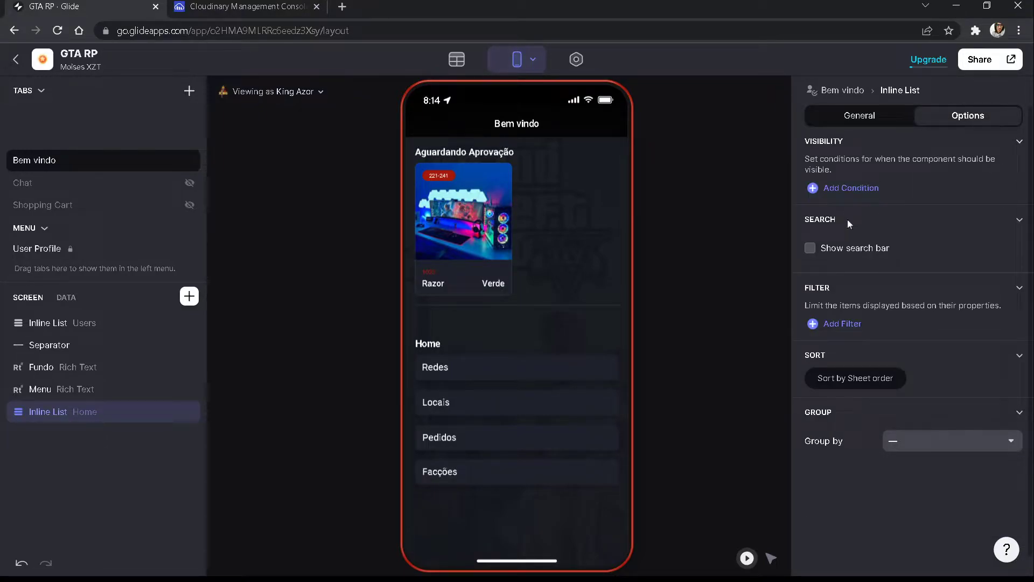
pyautogui.click(851, 322)
pyautogui.click(851, 349)
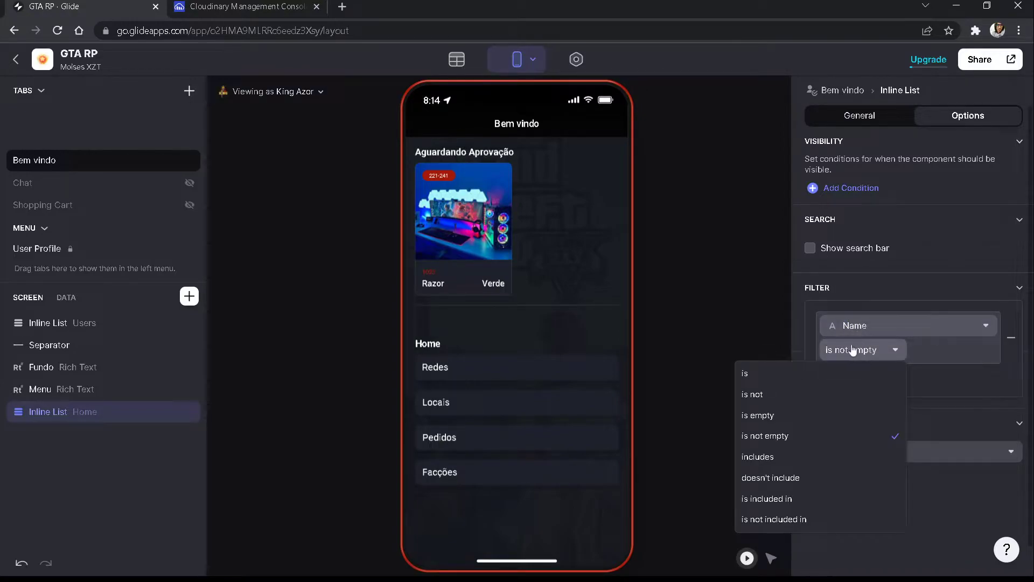
pyautogui.click(784, 372)
pyautogui.write('Facções')
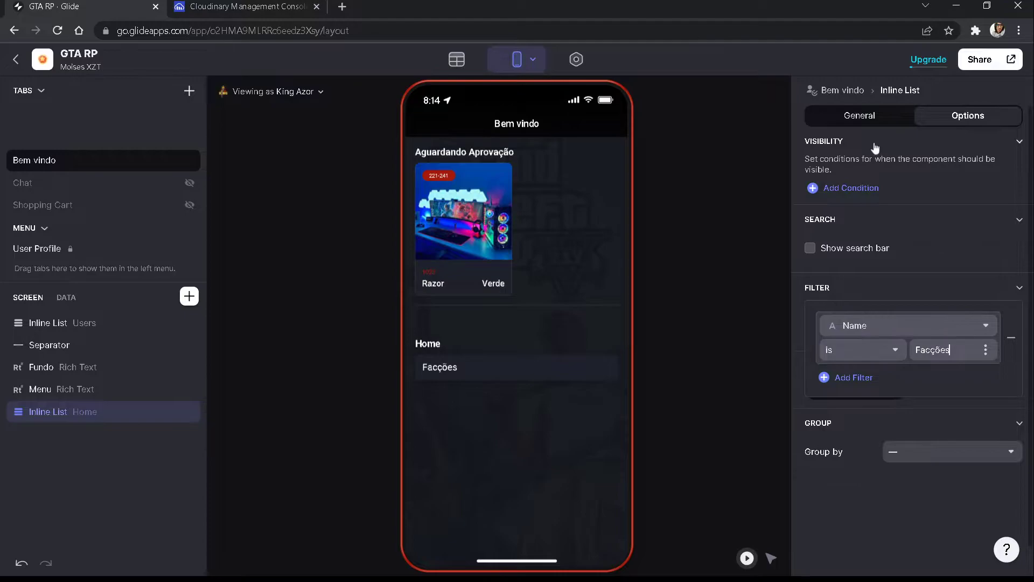
# Step: Clear the title of the Home inline list and change its style to Tiles
pyautogui.click(877, 123)
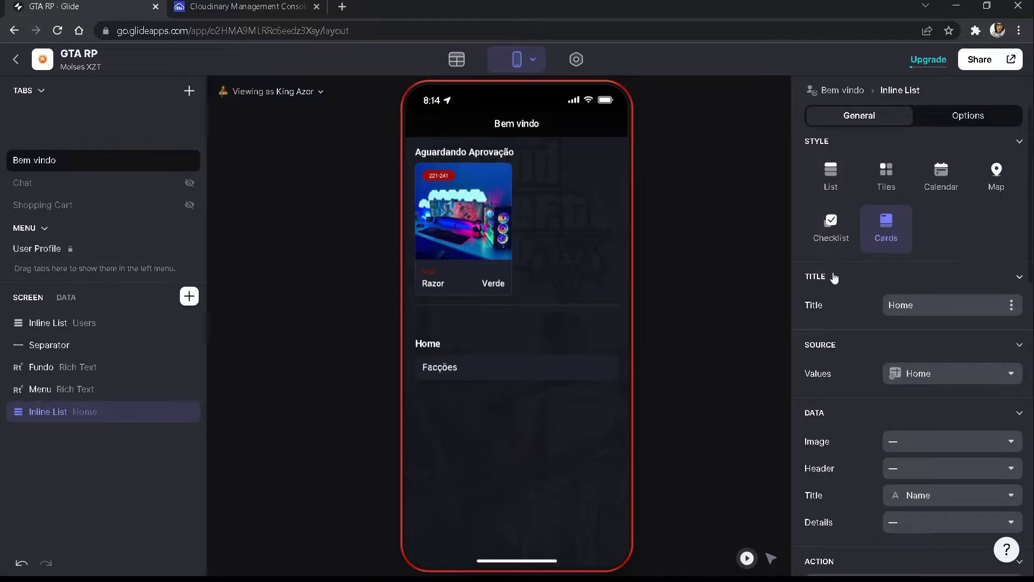
pyautogui.moveTo(937, 306); pyautogui.dragTo(828, 300)
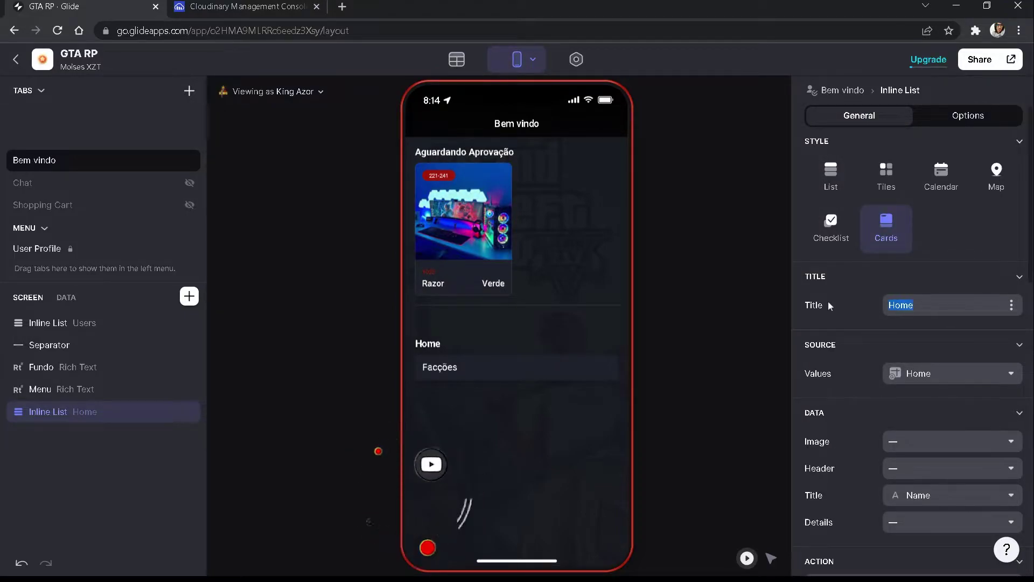
pyautogui.press('BackSpace')
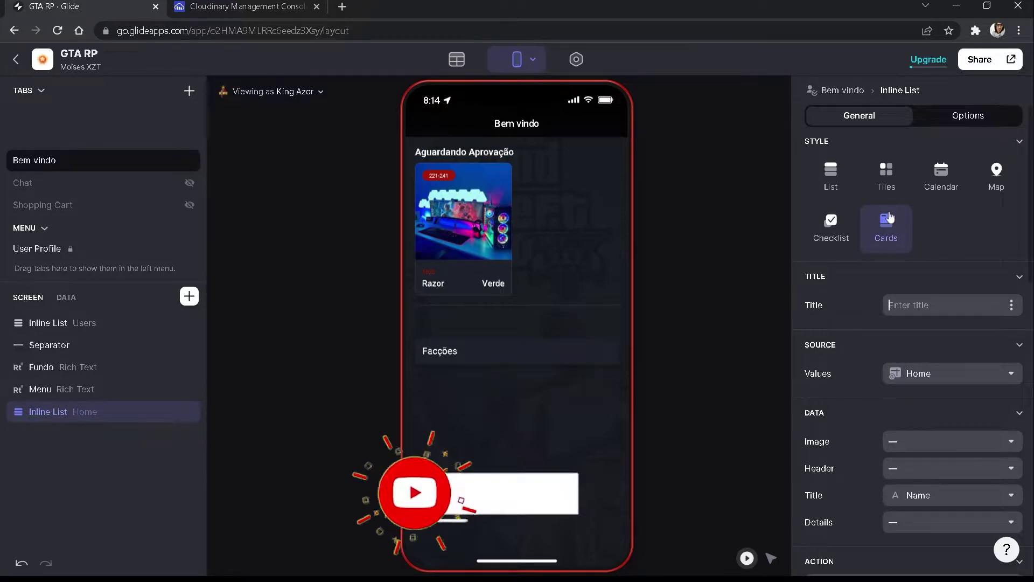
pyautogui.click(892, 198)
# Step: Turn off showing the title when the image is unavailable and set the tiles' text position to overlay the image
pyautogui.scroll(-10, 881, 385)
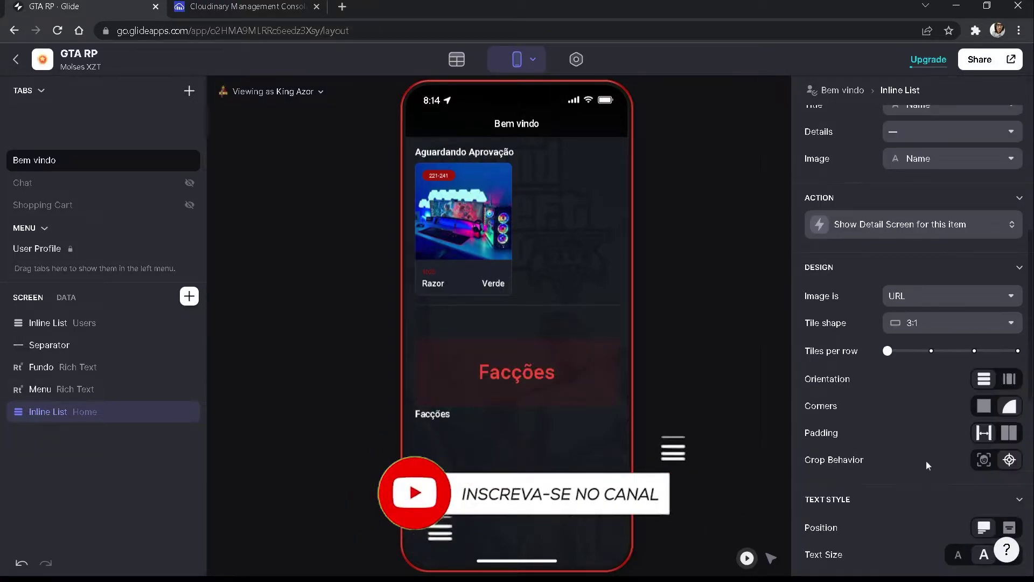
pyautogui.scroll(-5, 920, 455)
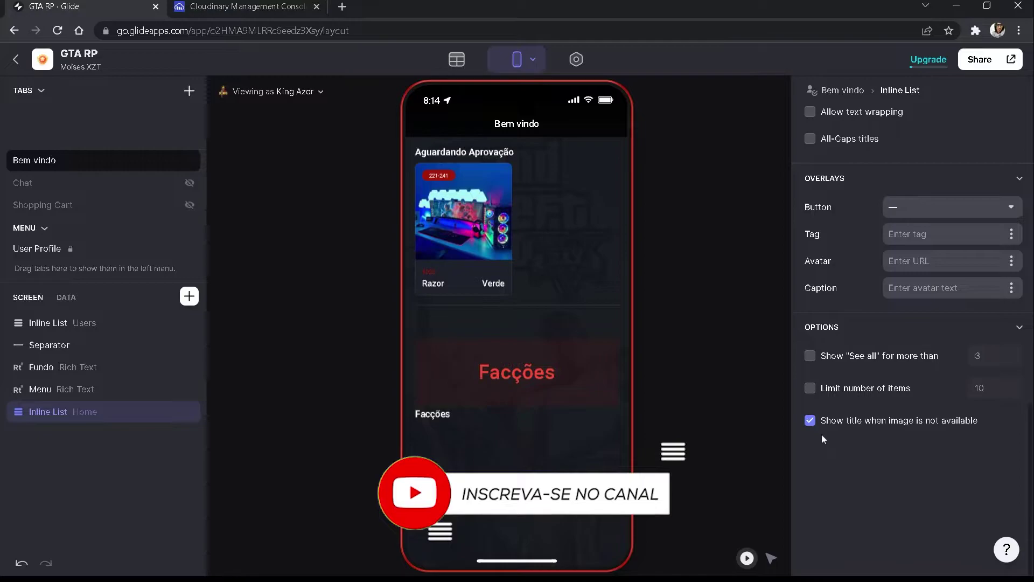
pyautogui.click(810, 420)
pyautogui.scroll(10, 862, 366)
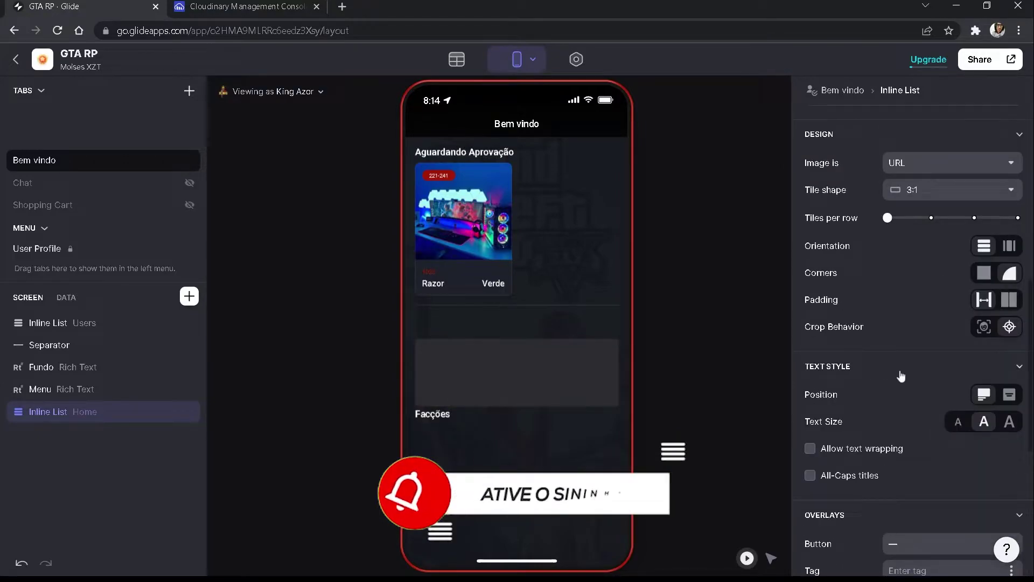
pyautogui.click(1011, 399)
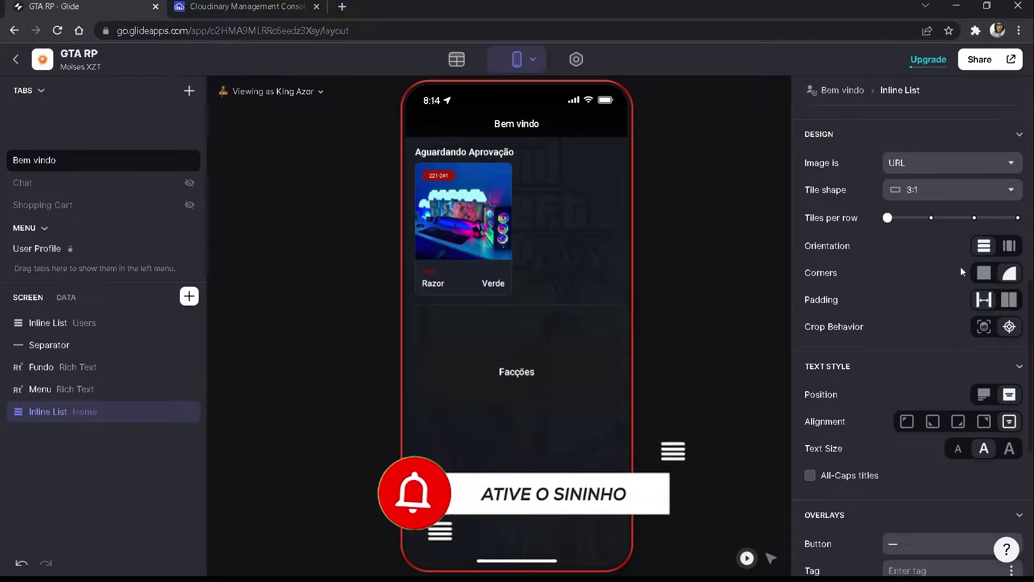
# Step: Try the 3:2 tile shape on the Home list and set it back to 3:1
pyautogui.click(925, 192)
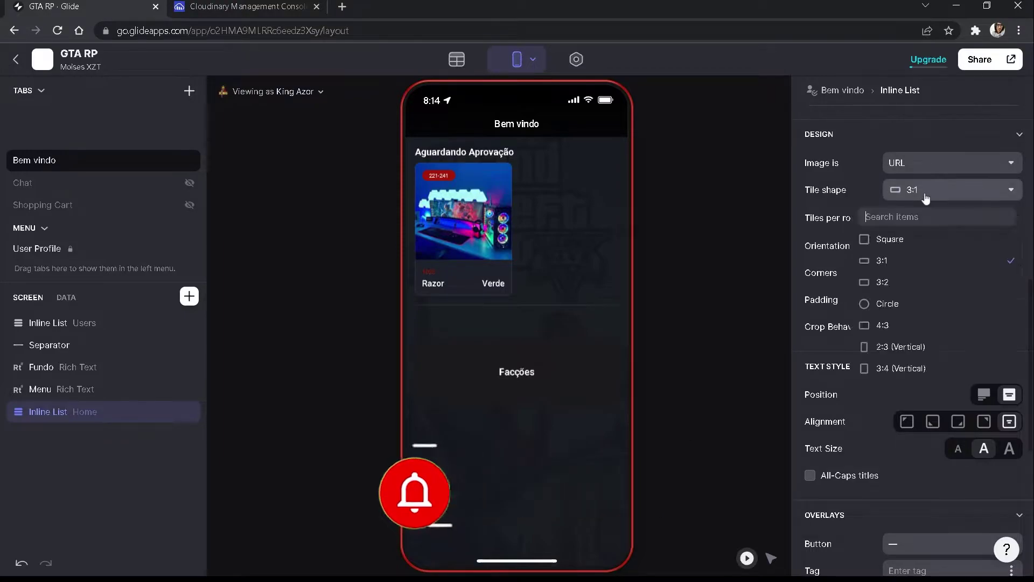
pyautogui.click(883, 282)
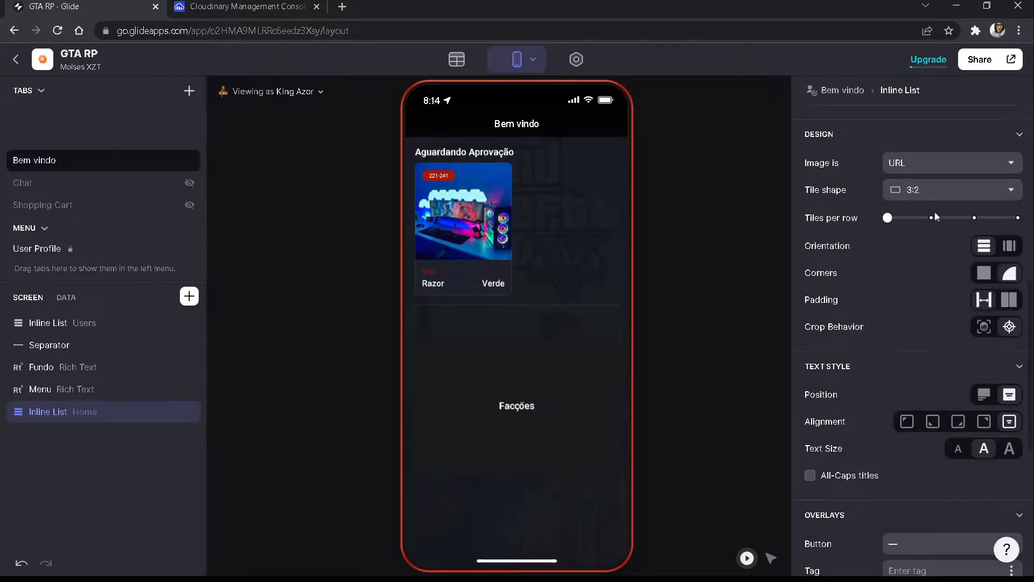
pyautogui.click(944, 200)
pyautogui.click(884, 260)
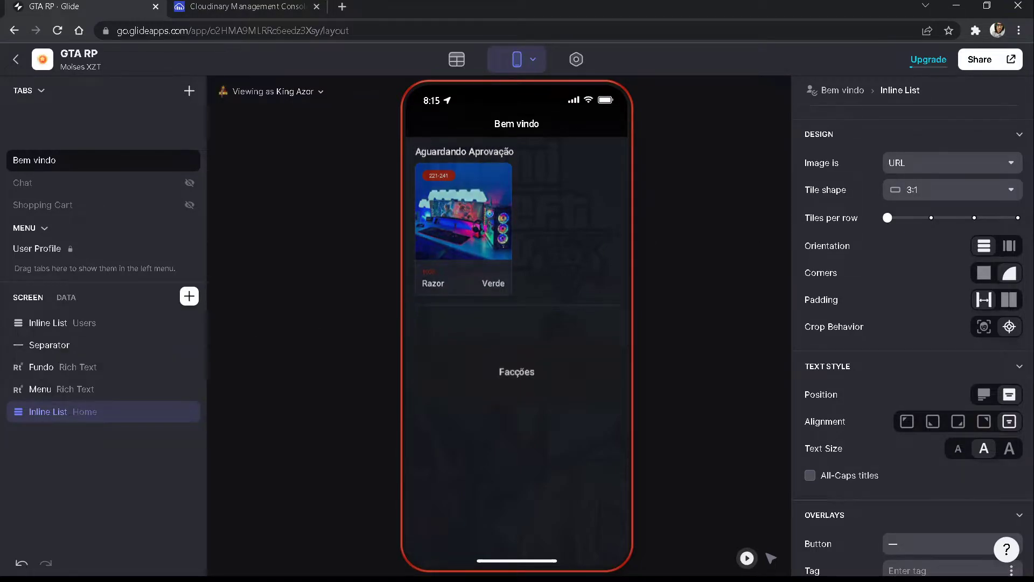
# Step: Move the Home inline list directly below the separator and start creating a new custom action for its items
pyautogui.moveTo(63, 409); pyautogui.dragTo(80, 367)
pyautogui.scroll(-5, 886, 355)
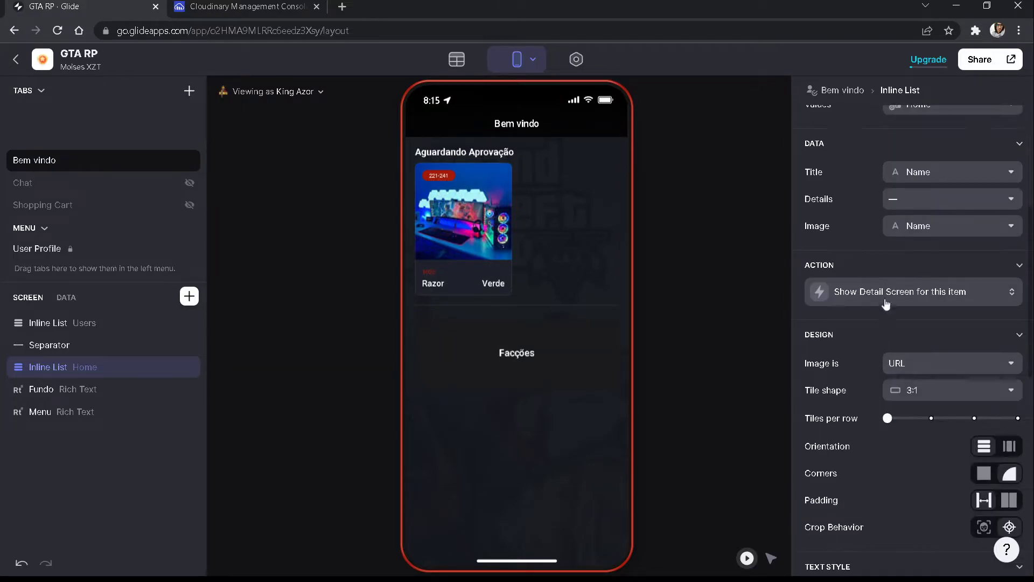
pyautogui.click(824, 291)
pyautogui.click(862, 344)
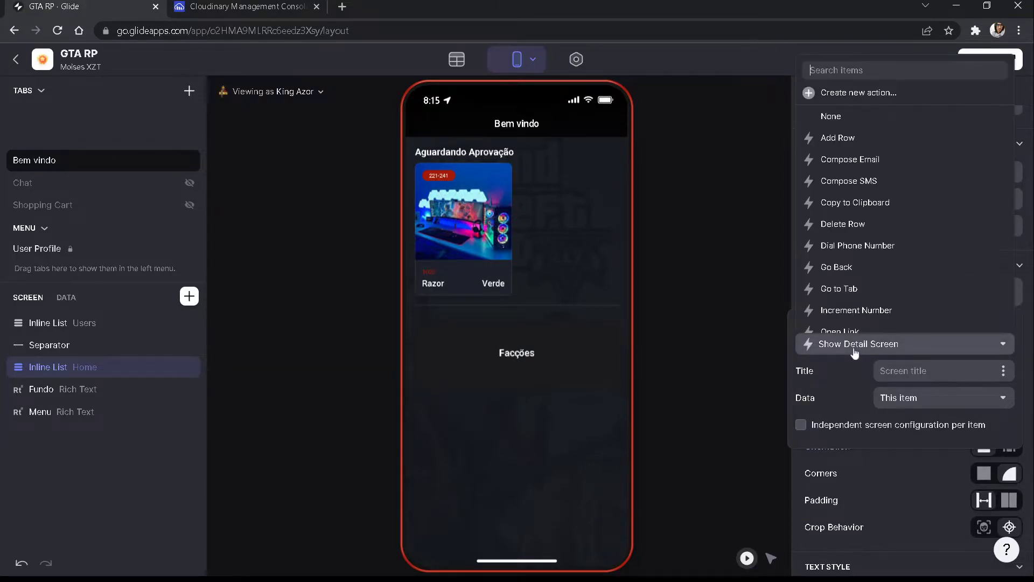
pyautogui.click(861, 83)
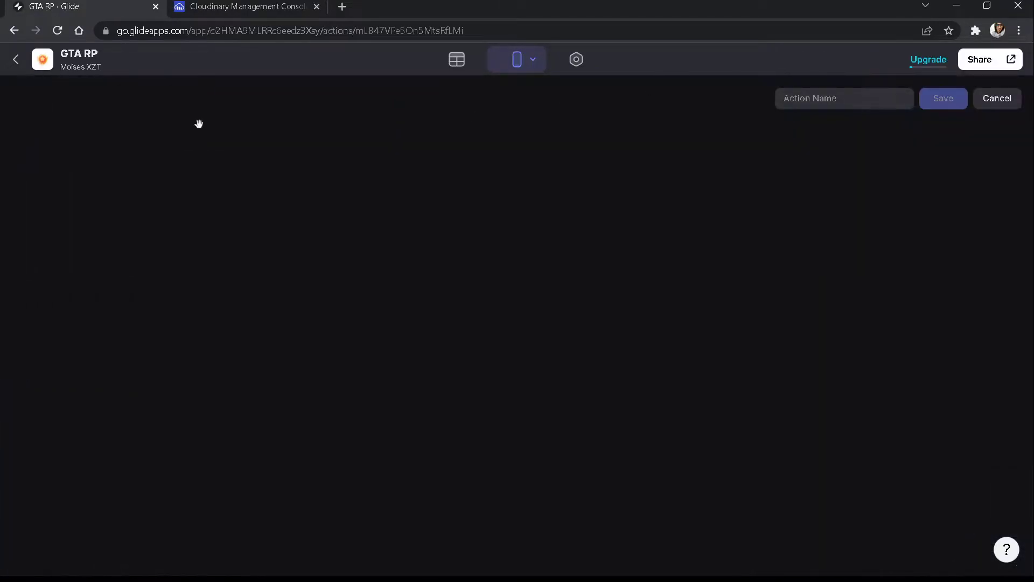
# Step: Configure the action as Show New Screen with Facções & Orgs as its data and the title "Facções"
pyautogui.click(132, 206)
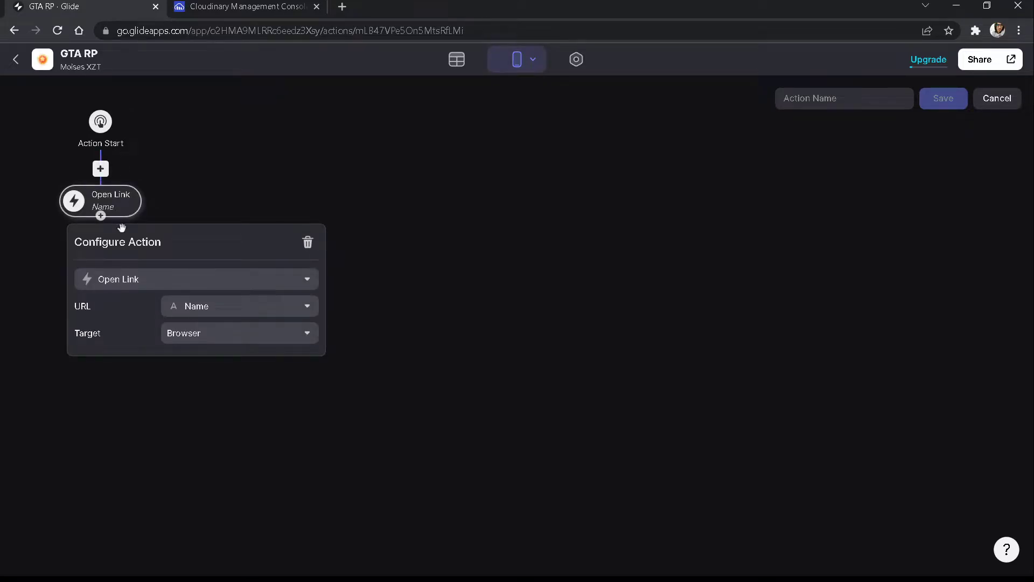
pyautogui.click(120, 282)
pyautogui.scroll(-8, 151, 404)
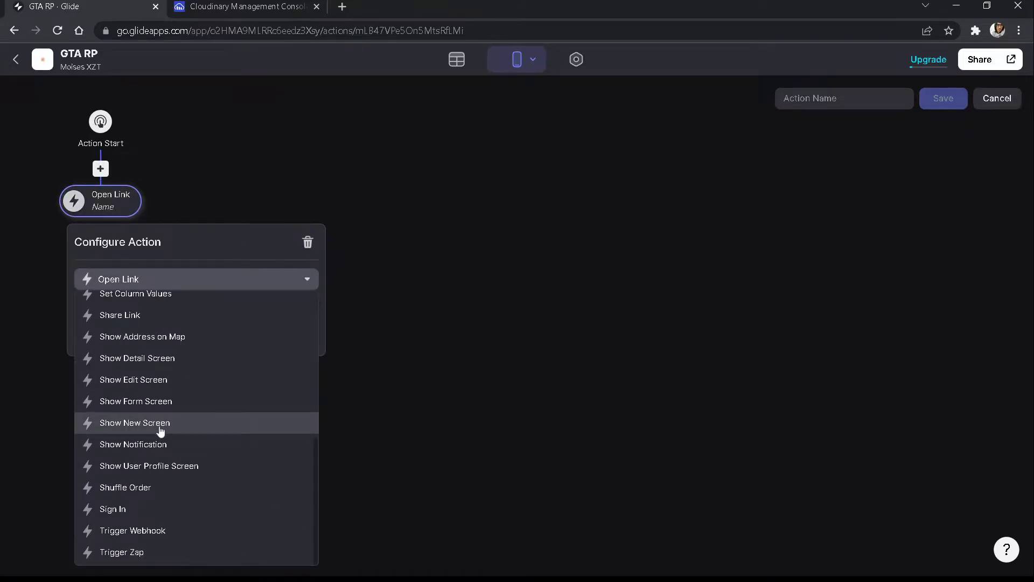
pyautogui.click(160, 423)
pyautogui.click(203, 347)
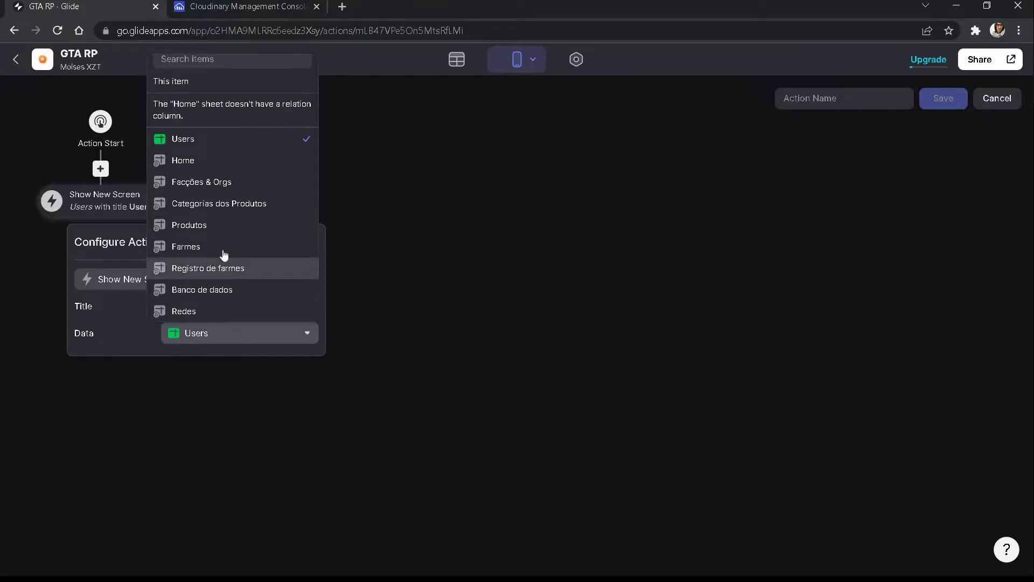
pyautogui.click(233, 182)
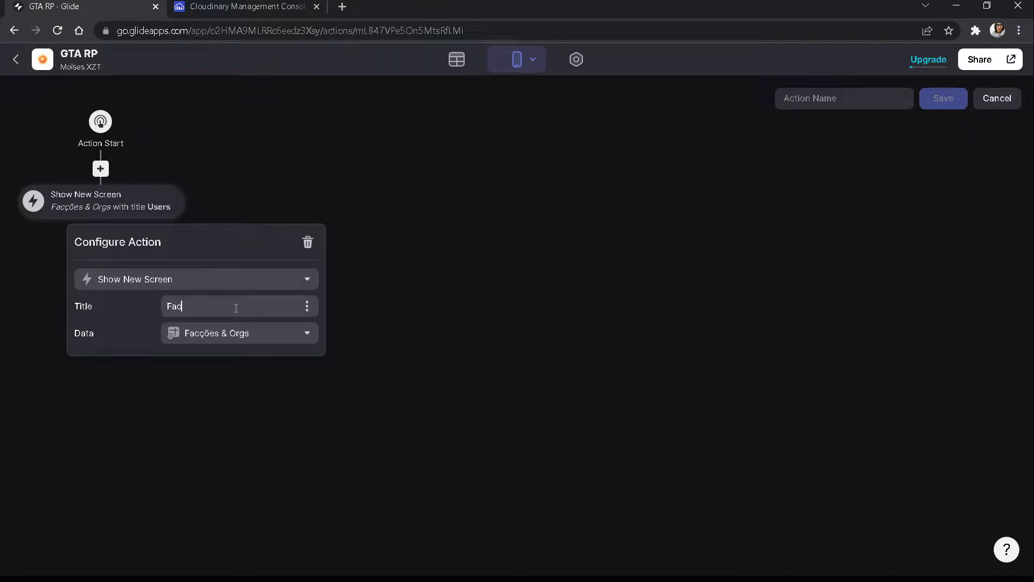
pyautogui.write('es')
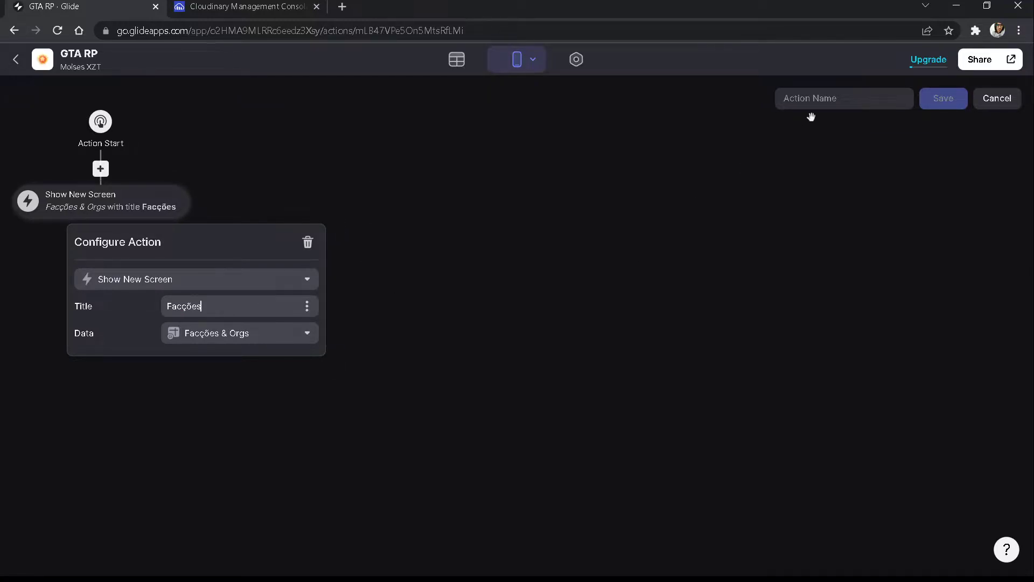
# Step: Name the custom action "f" and save it
pyautogui.click(812, 103)
pyautogui.write('f')
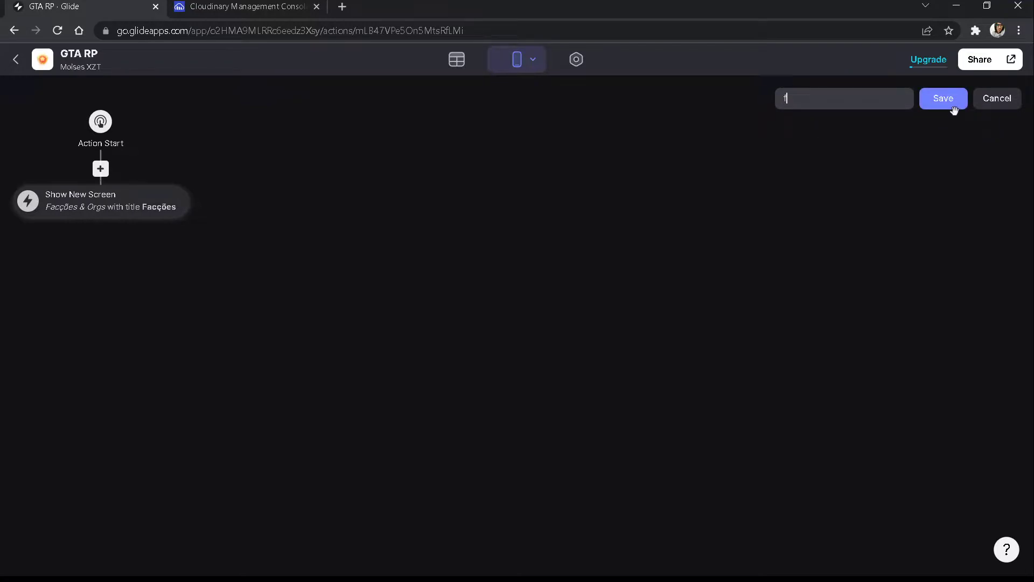
pyautogui.click(939, 99)
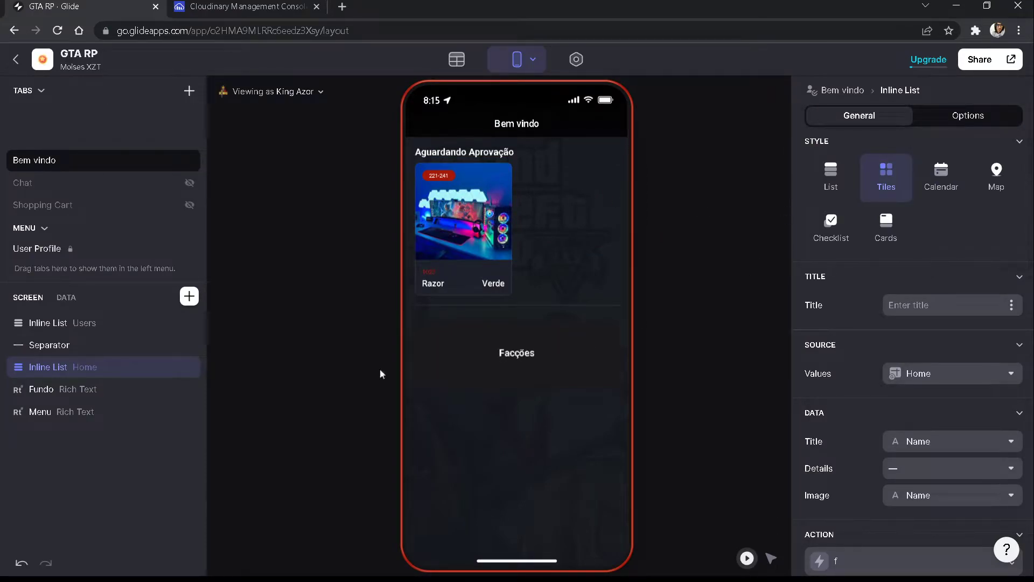
# Step: Copy all components of the Bem vindo screen and open the Facções screen from its tile in the preview
pyautogui.rightClick(80, 384)
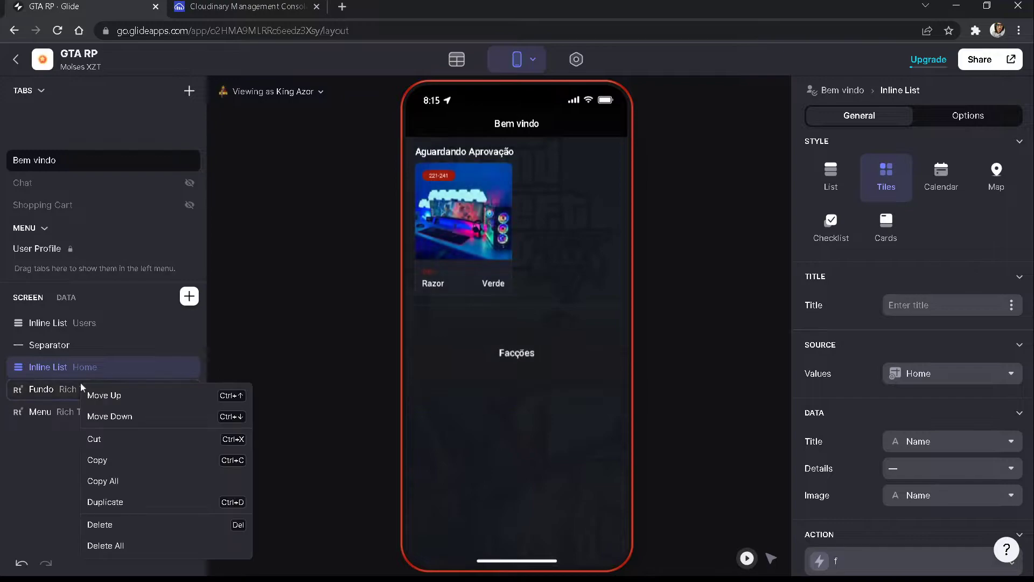
pyautogui.click(115, 480)
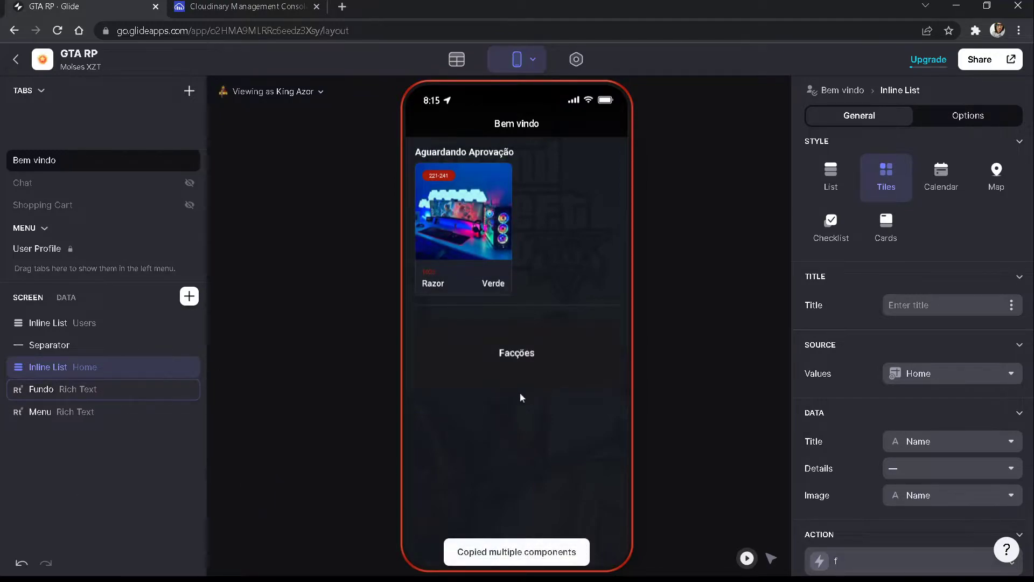
pyautogui.click(525, 358)
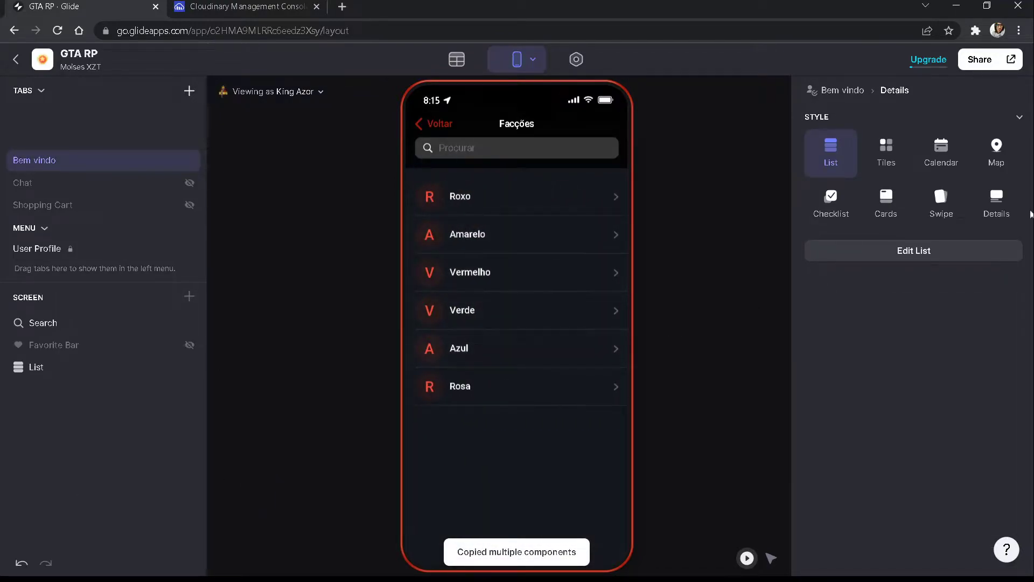
# Step: Switch the Facções screen to the Details style and replace its default components with the copied ones
pyautogui.click(997, 202)
pyautogui.click(178, 322)
pyautogui.rightClick(82, 408)
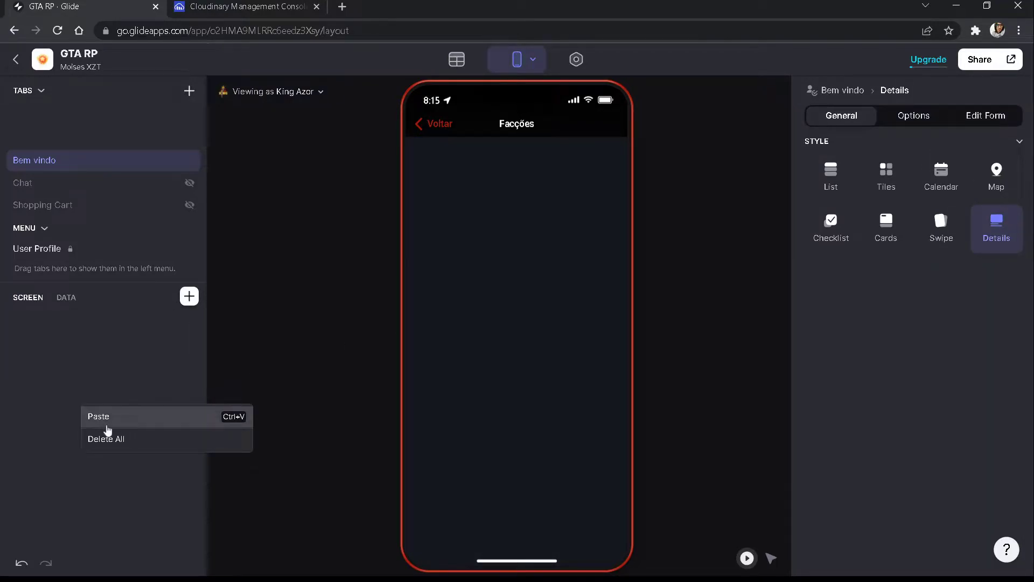
pyautogui.click(106, 416)
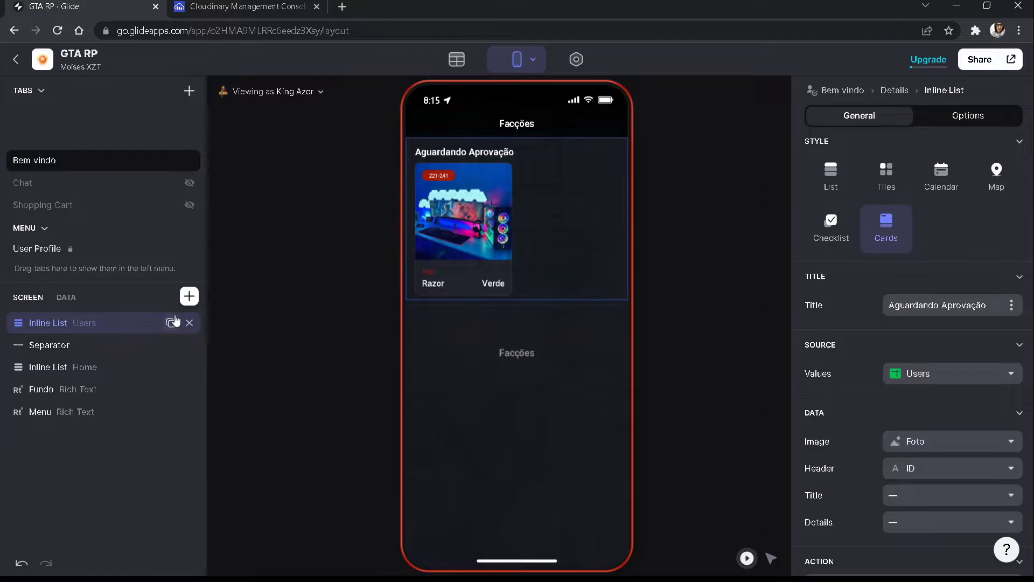
# Step: Delete the Users list, the separator and the Home list from the Facções screen
pyautogui.click(189, 323)
pyautogui.click(189, 323)
pyautogui.click(189, 323)
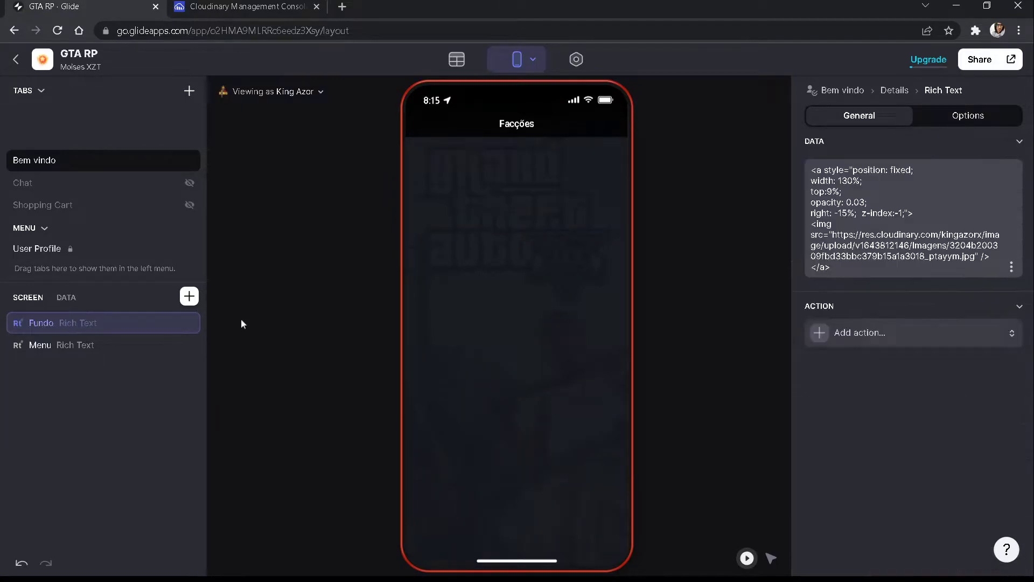
# Step: Add an Inline List to the Facções screen and set its source to Facções & Orgs
pyautogui.click(187, 296)
pyautogui.scroll(-3, 323, 430)
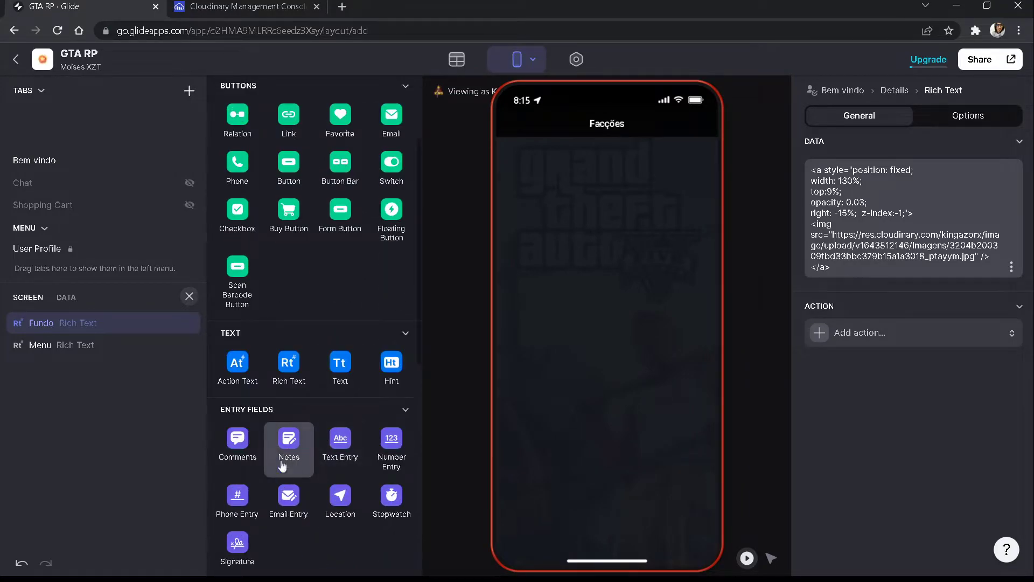
pyautogui.scroll(-5, 286, 473)
pyautogui.click(289, 520)
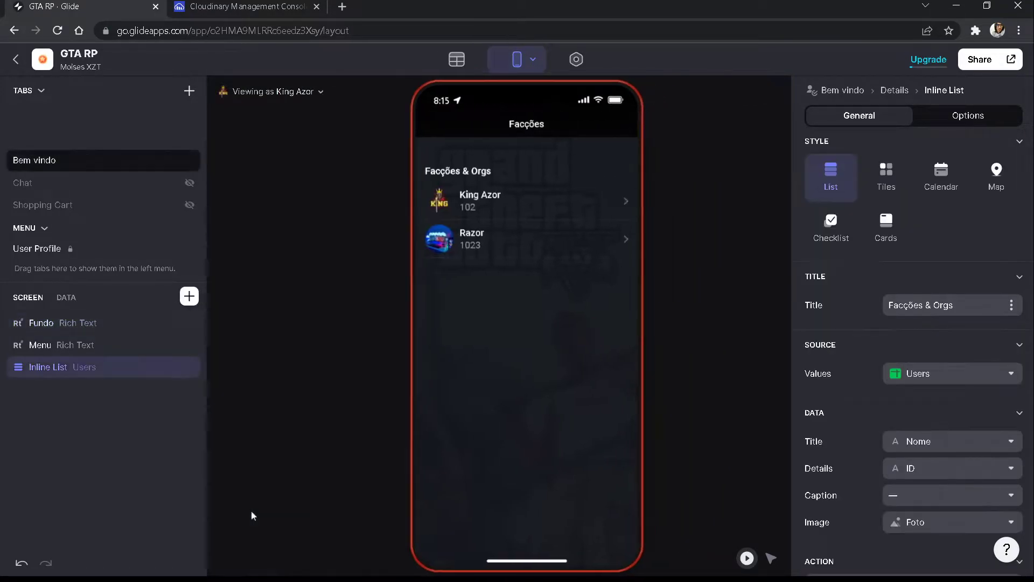
pyautogui.click(925, 374)
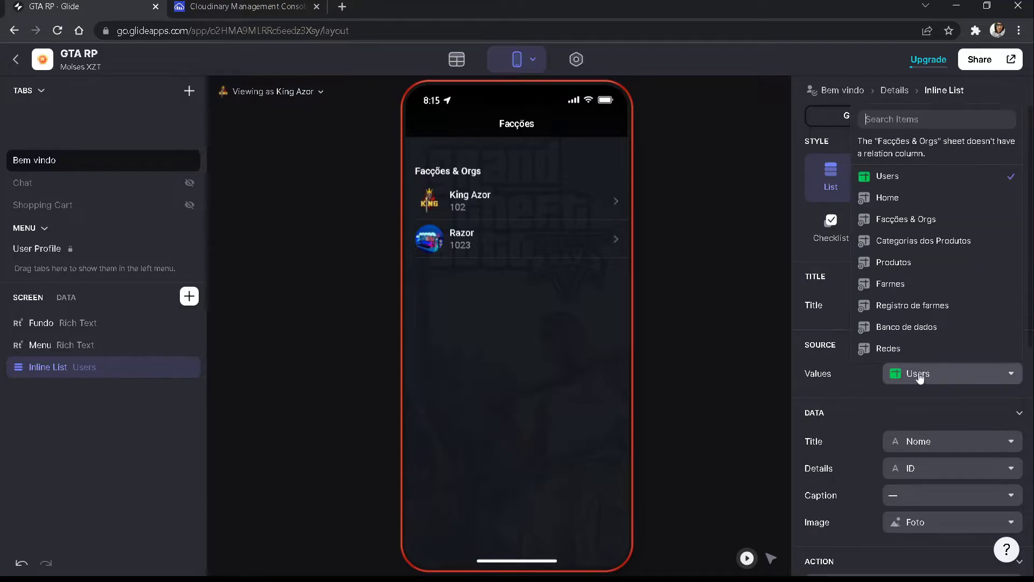
pyautogui.click(922, 221)
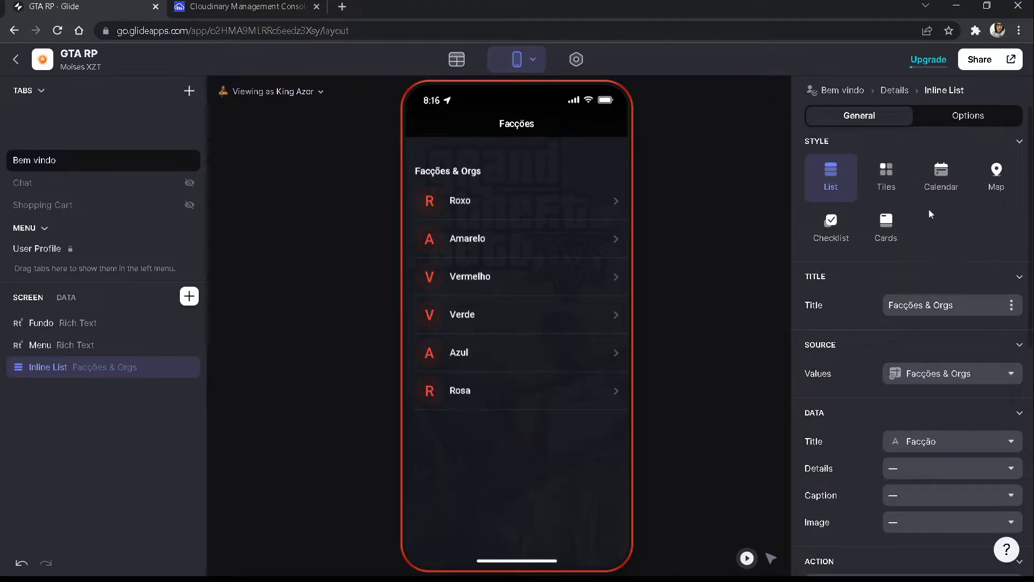
# Step: Turn off showing the title when no image is available and switch the Facções & Orgs list to the Cards style
pyautogui.scroll(-6, 871, 369)
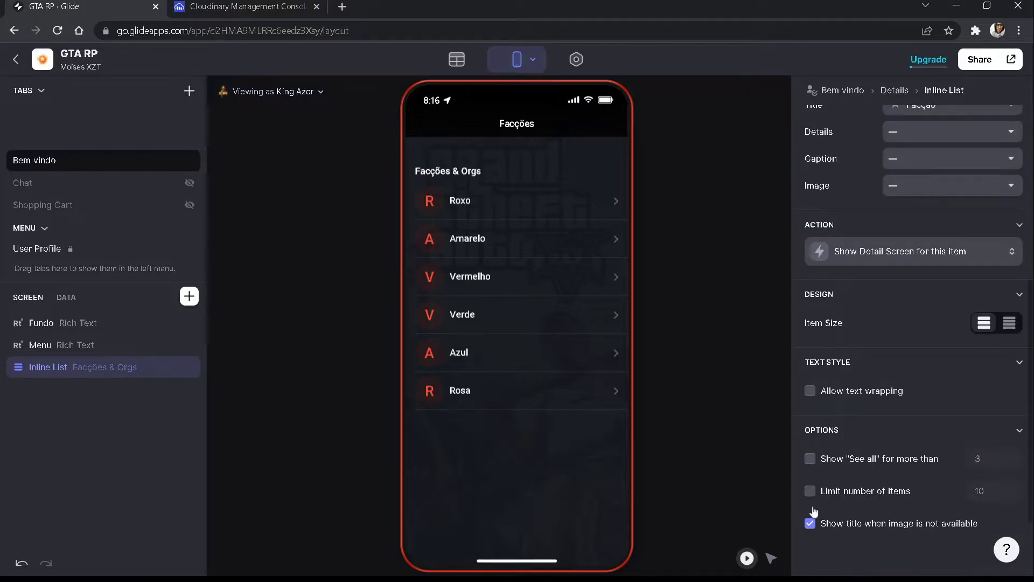
pyautogui.click(810, 525)
pyautogui.scroll(7, 881, 341)
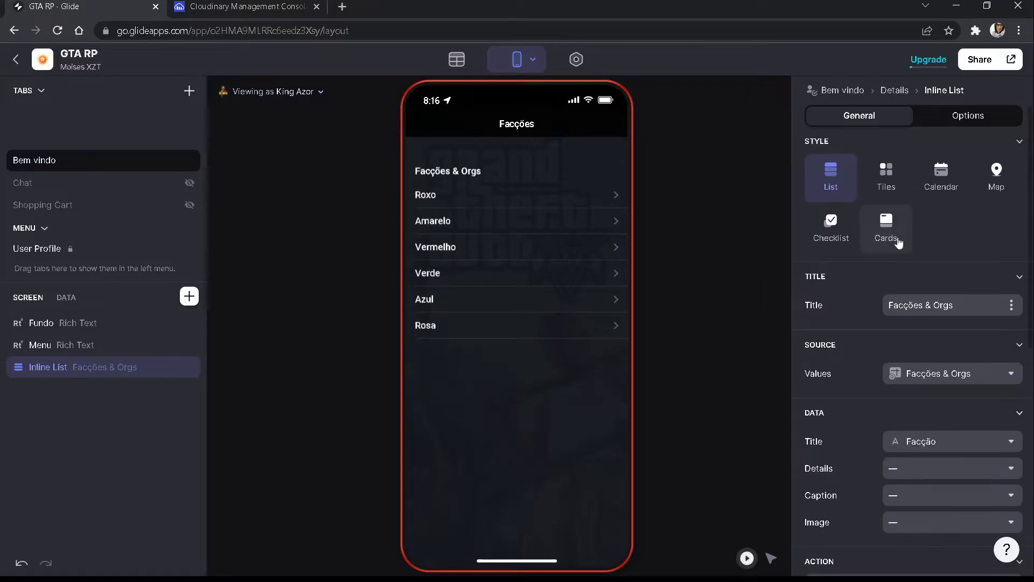
pyautogui.click(897, 240)
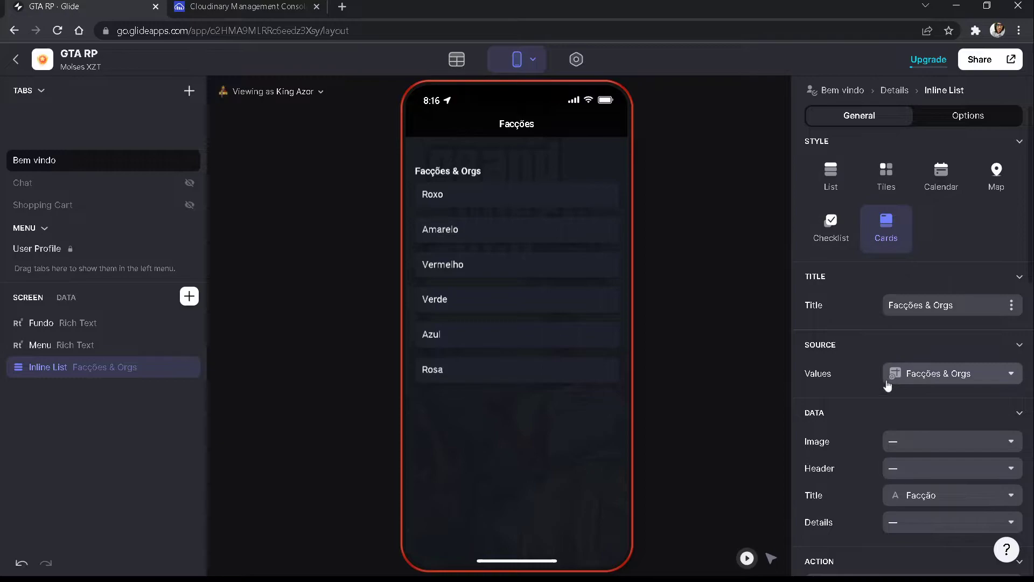
# Step: Clear the title of the Facções & Orgs inline list
pyautogui.click(951, 303)
pyautogui.hotkey('ctrl', 'a')
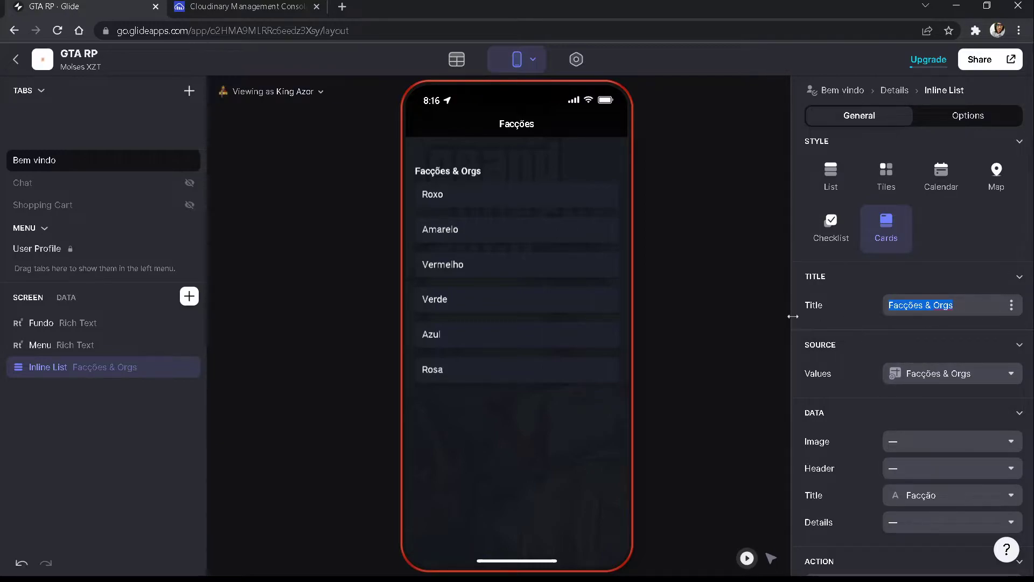
pyautogui.press('BackSpace')
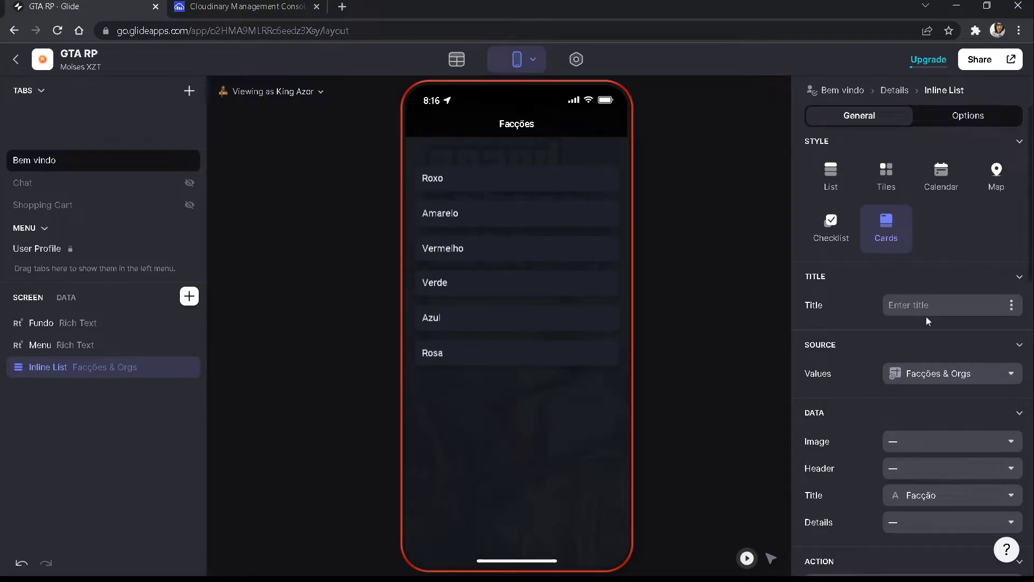
# Step: Set the cards to the two-per-row size and their image shape to 3:2
pyautogui.scroll(-5, 926, 318)
pyautogui.click(937, 419)
pyautogui.click(969, 435)
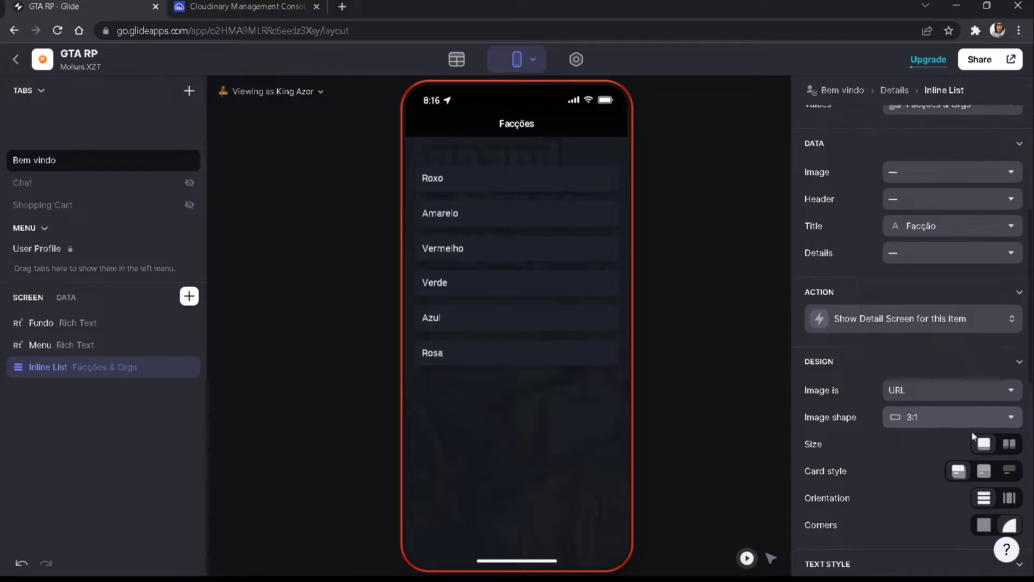
pyautogui.click(1010, 443)
pyautogui.click(942, 419)
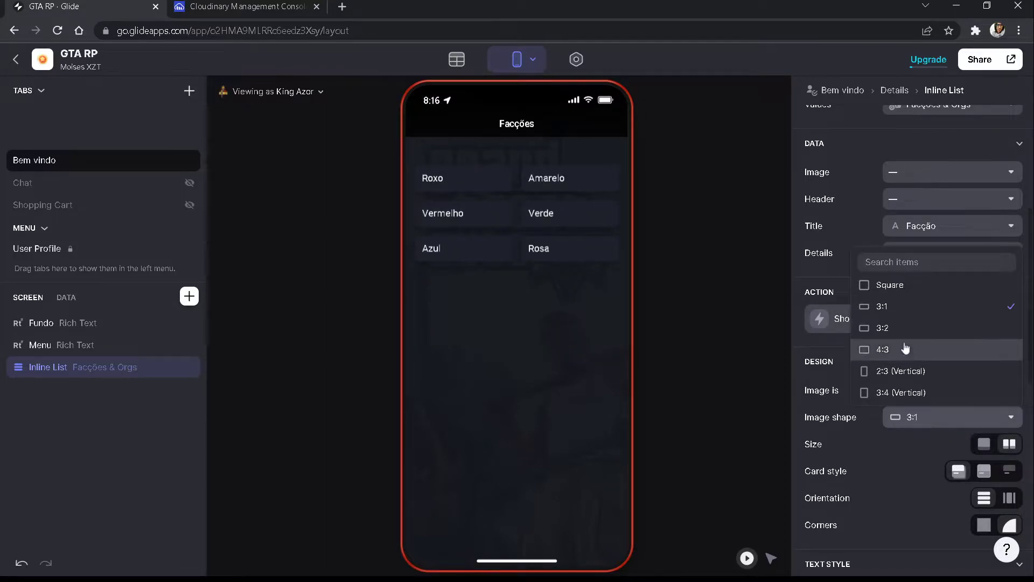
pyautogui.click(911, 328)
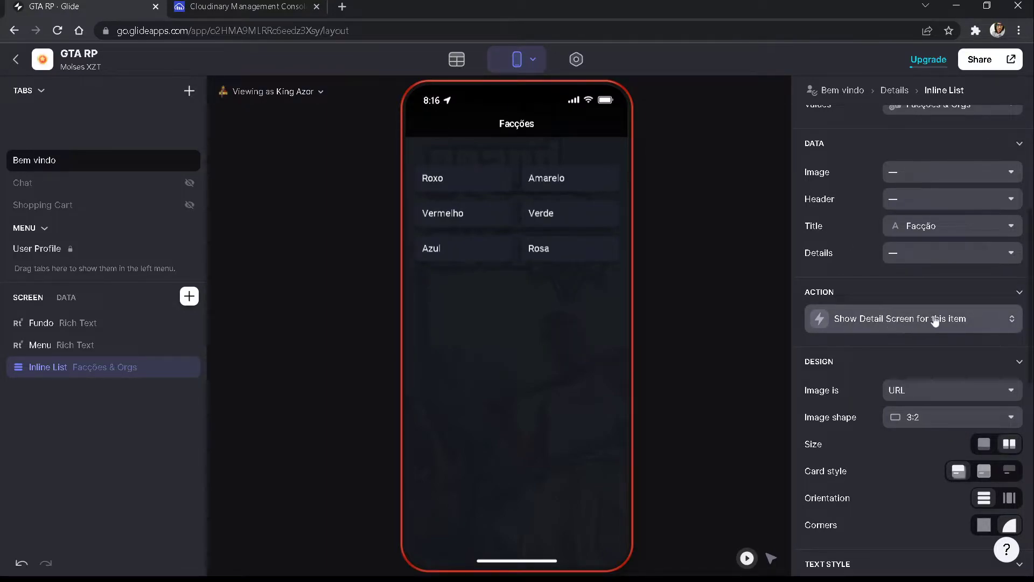
# Step: Check the Roxo entry's detail screen in the preview and return to the settings of the Facções & Orgs list
pyautogui.click(434, 178)
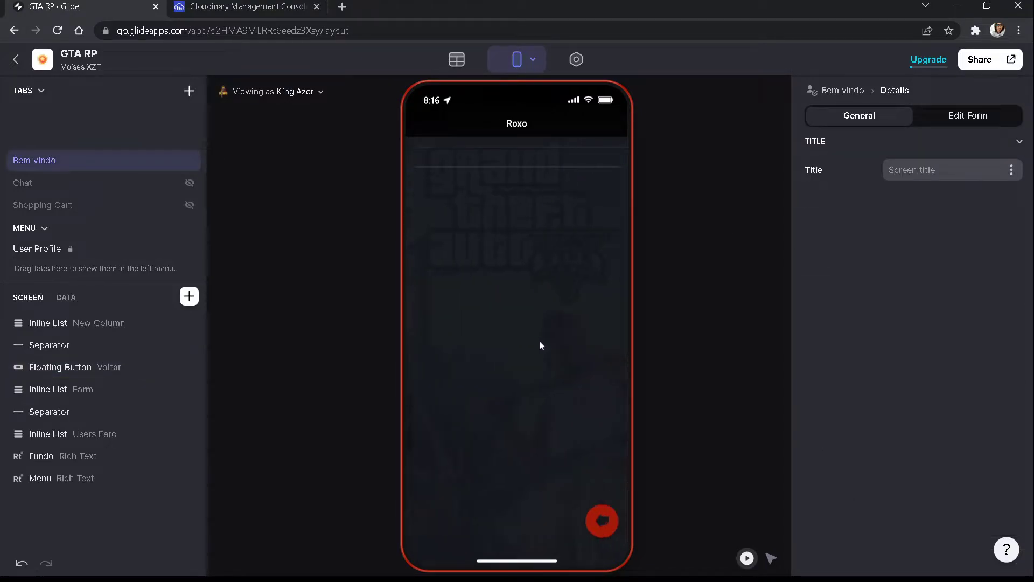
pyautogui.click(610, 526)
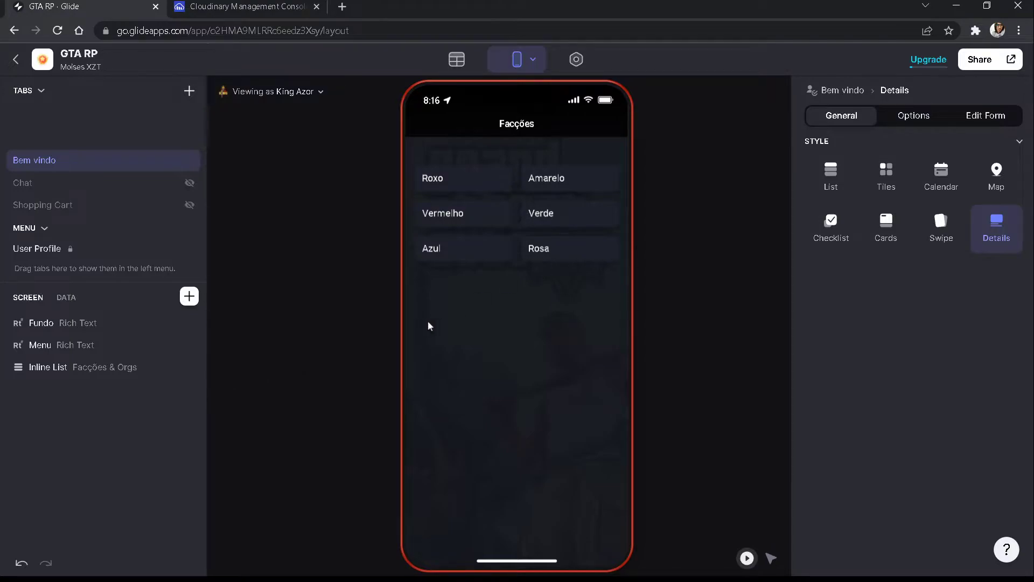
pyautogui.click(111, 366)
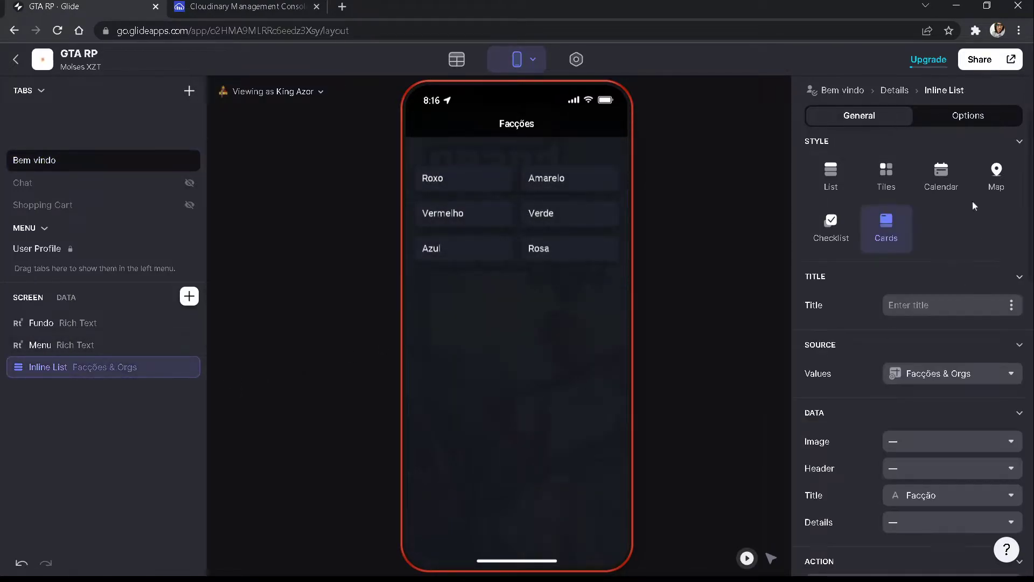
# Step: Switch the Facções & Orgs list to the Tiles style and set its text position to Overlay
pyautogui.click(886, 175)
pyautogui.scroll(-7, 929, 340)
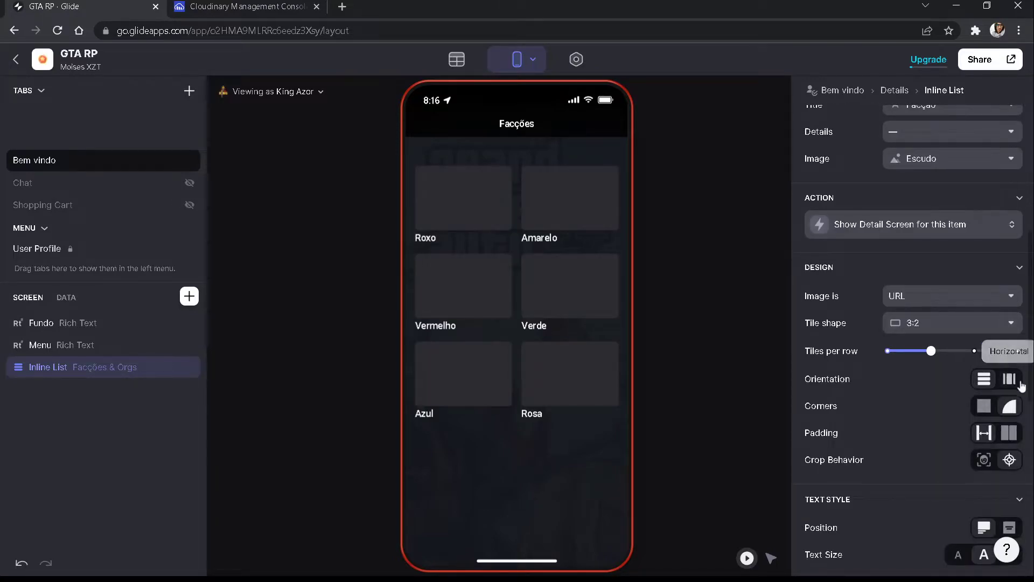
pyautogui.scroll(-1, 1007, 388)
pyautogui.scroll(-1, 1007, 443)
pyautogui.click(1010, 394)
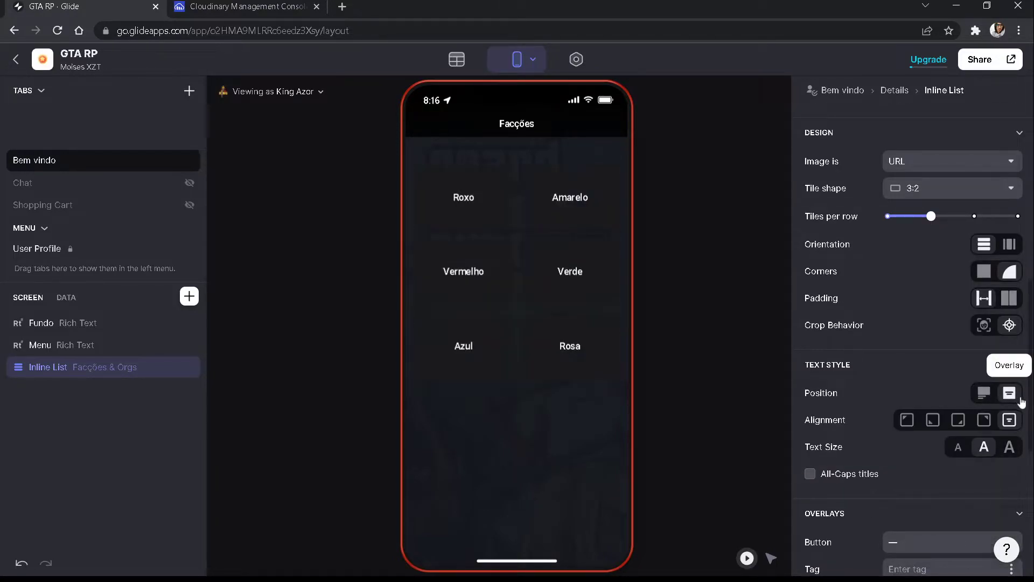
# Step: Try the 3:1 tile shape on the Facções & Orgs list and set it back to 3:2
pyautogui.click(920, 190)
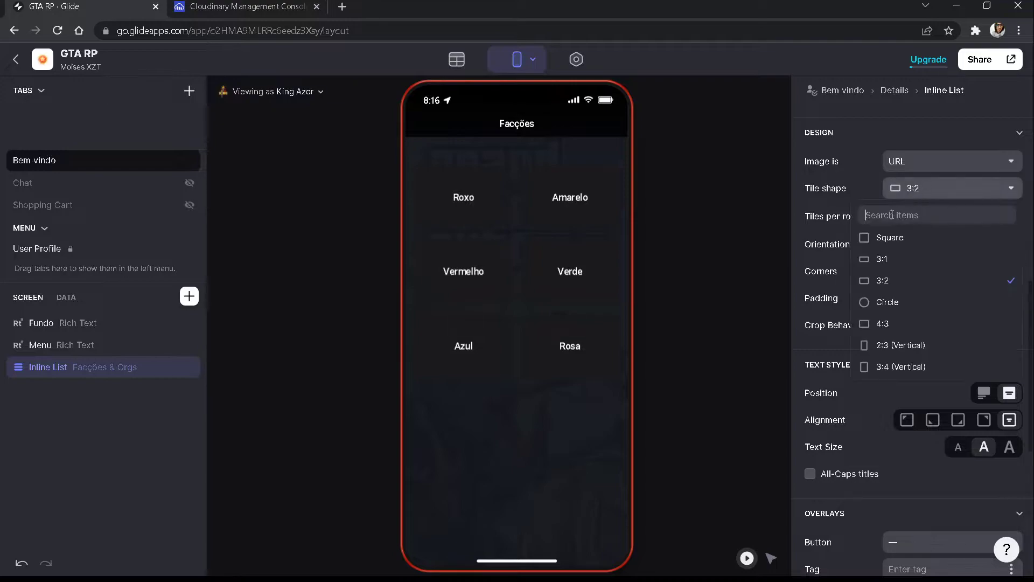
pyautogui.click(883, 257)
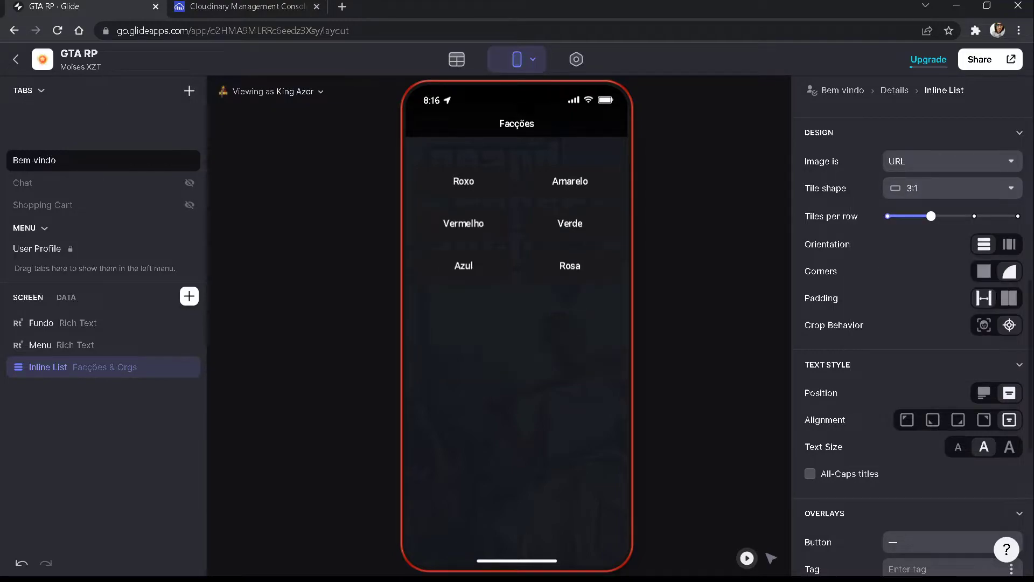
pyautogui.click(938, 191)
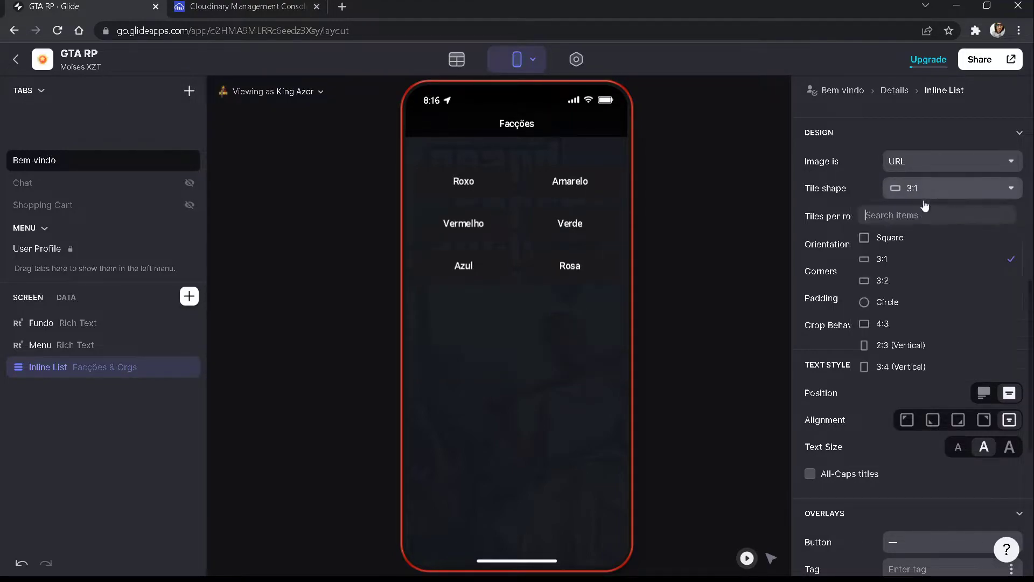
pyautogui.click(888, 279)
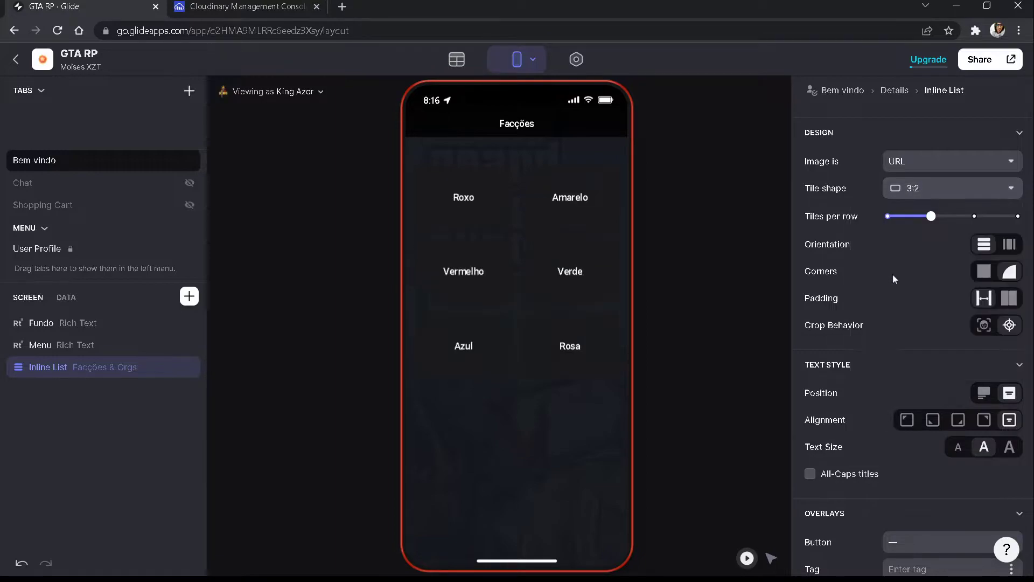
# Step: Open the Roxo detail screen and delete its New Column inline list and the separator below it
pyautogui.click(469, 184)
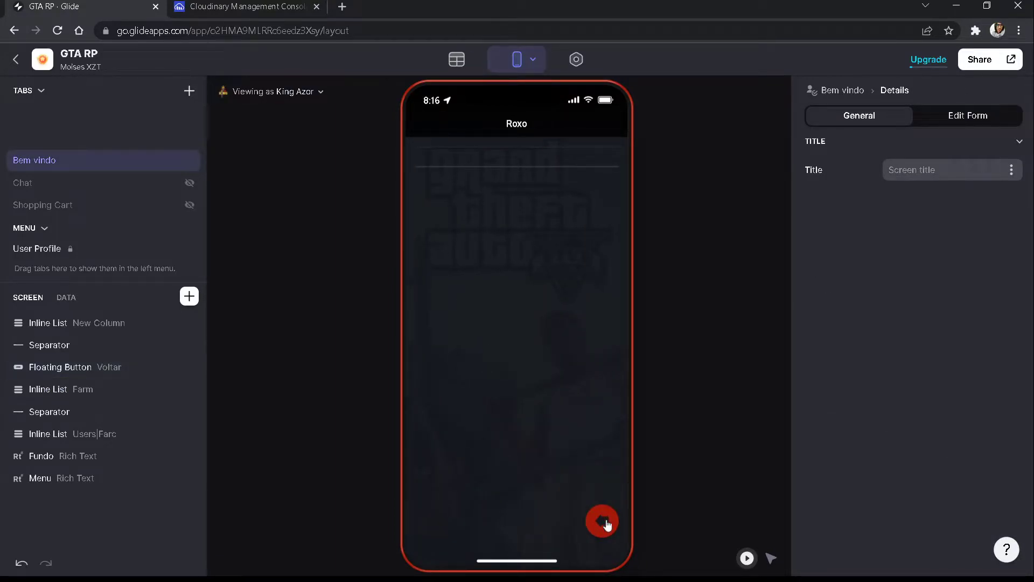
pyautogui.click(604, 522)
pyautogui.click(467, 219)
pyautogui.click(189, 323)
pyautogui.click(189, 323)
# Step: Delete the Voltar floating button, the Farm list, the separator and the Users|Farc list, and undo these four deletions
pyautogui.click(189, 323)
pyautogui.click(189, 322)
pyautogui.click(190, 322)
pyautogui.click(189, 323)
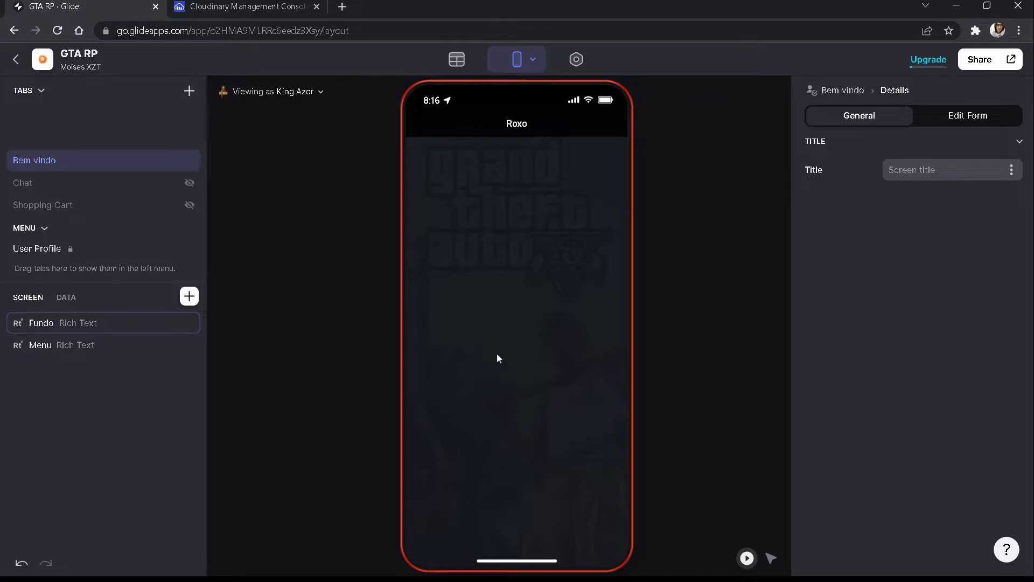
pyautogui.hotkey('ctrl', 'z')
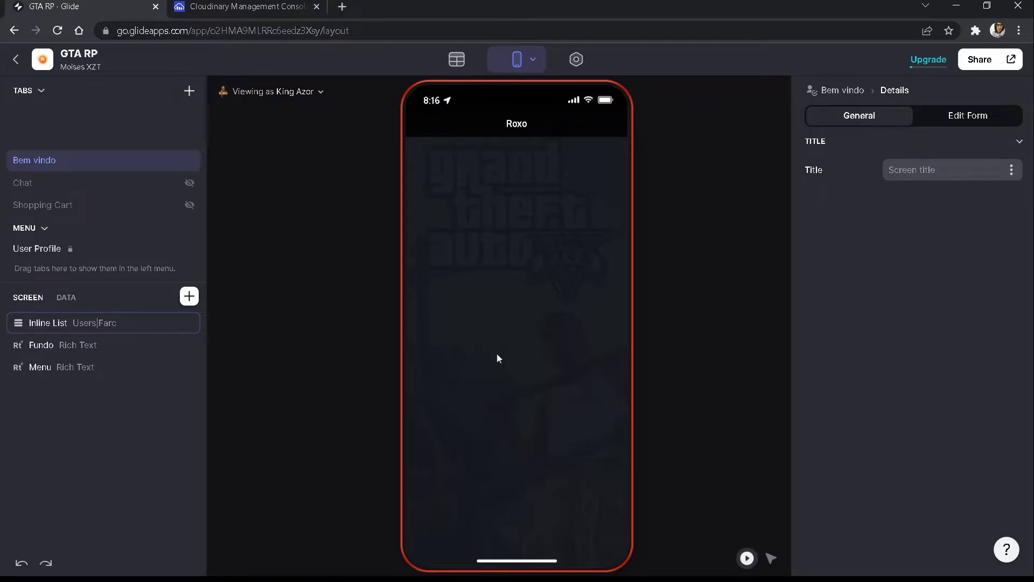
pyautogui.hotkey('ctrl', 'z')
pyautogui.hotkey('ctrl', 'z')
pyautogui.hotkey('ctrl', 'z')
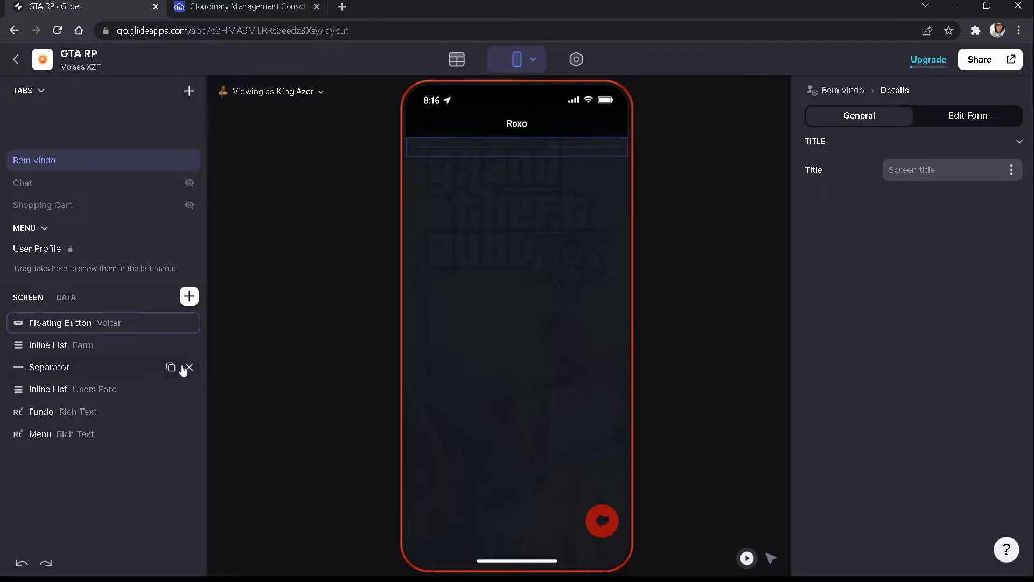
# Step: Delete the Farm list, the separator and the Users|Farc list, keeping the Voltar button, and go back to the Facções screen
pyautogui.click(192, 347)
pyautogui.click(193, 348)
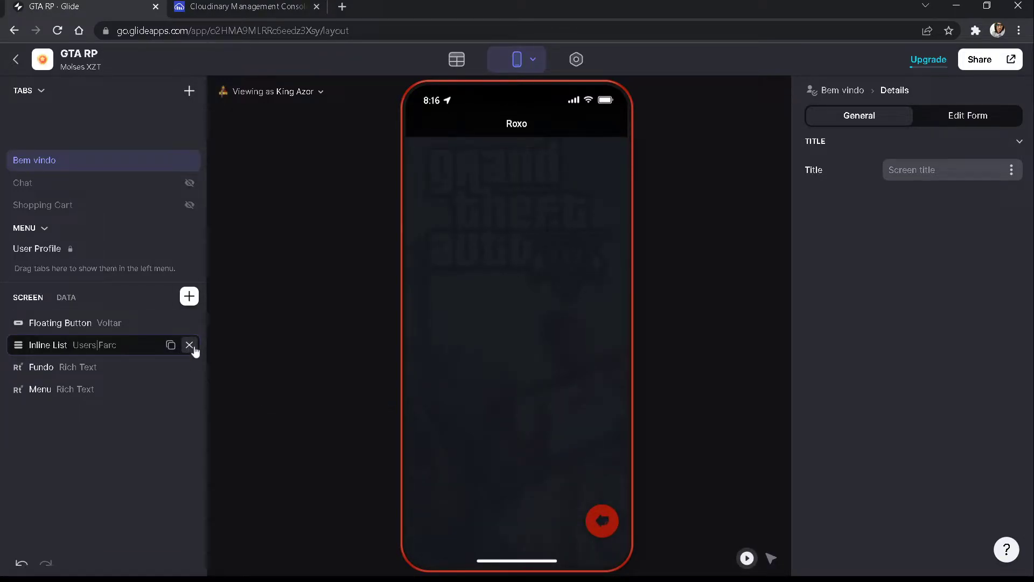
pyautogui.click(190, 345)
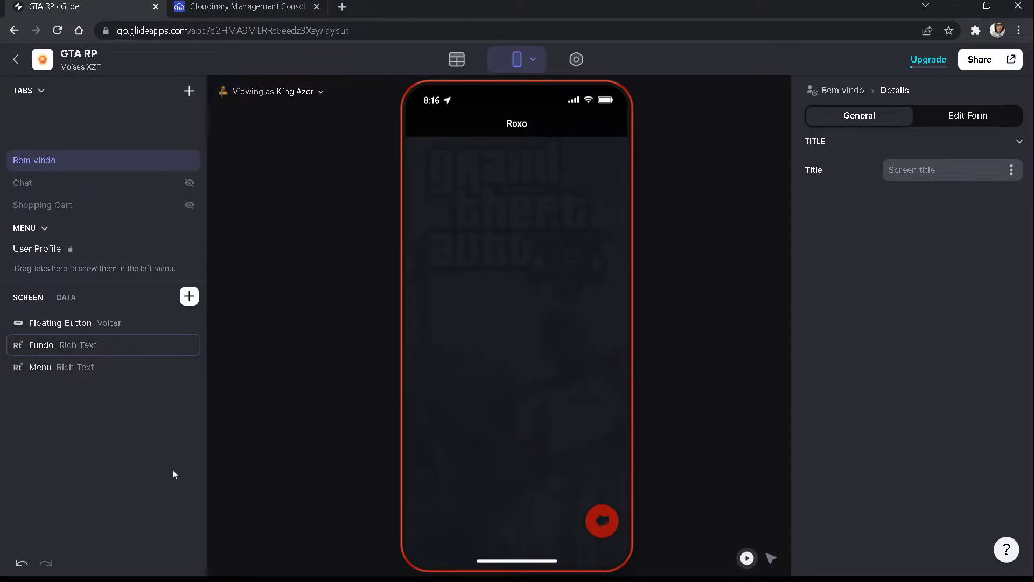
pyautogui.click(605, 526)
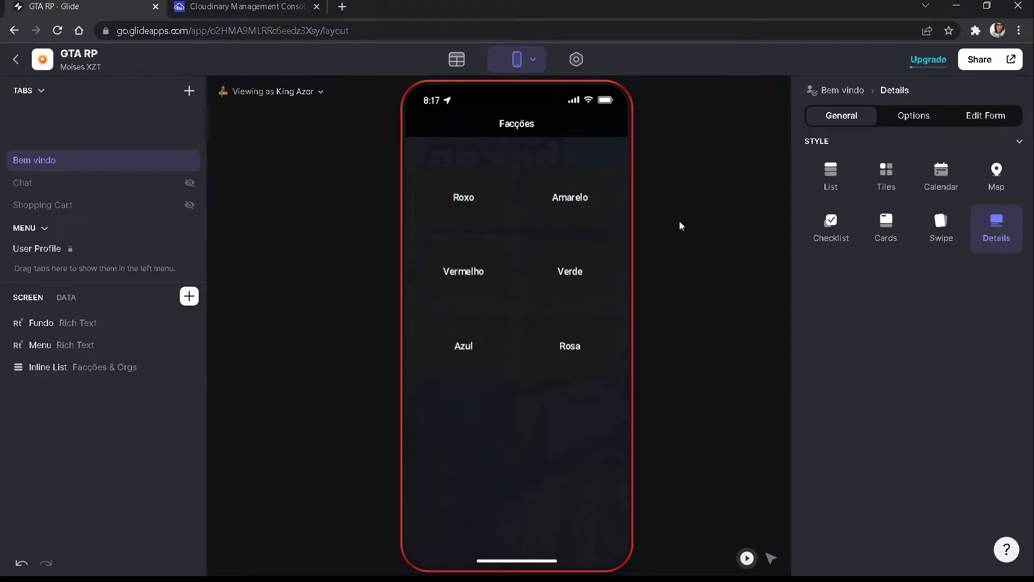
# Step: Add a Relation column labelled R|Facção to the Facções & Orgs data table
pyautogui.click(457, 59)
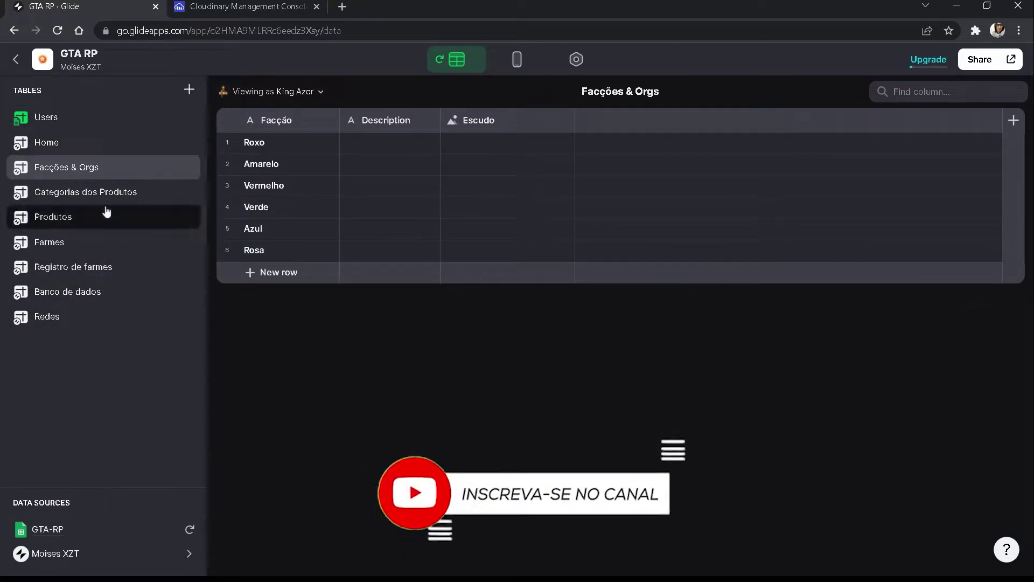
pyautogui.click(1014, 119)
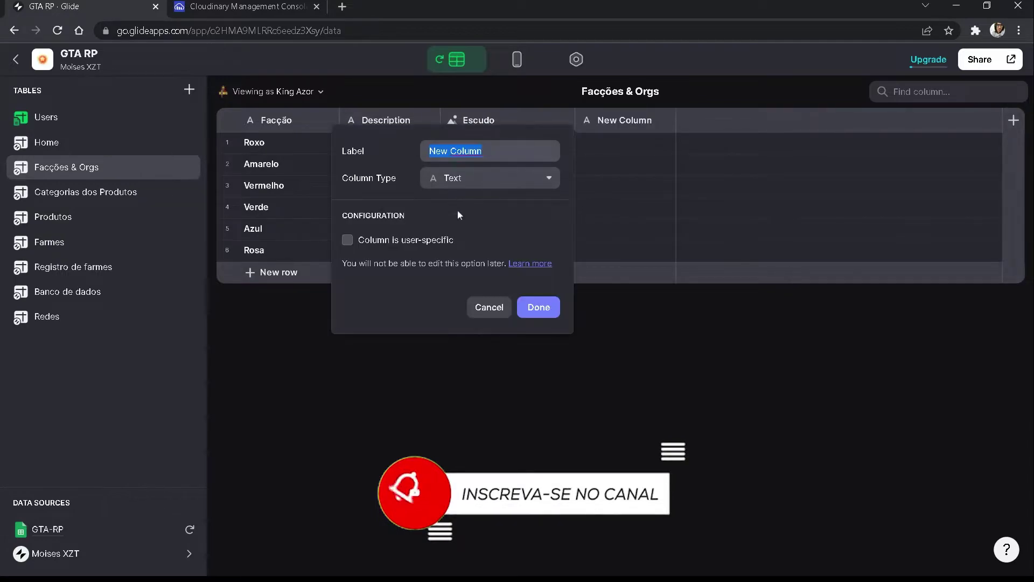
pyautogui.write('R|Facção')
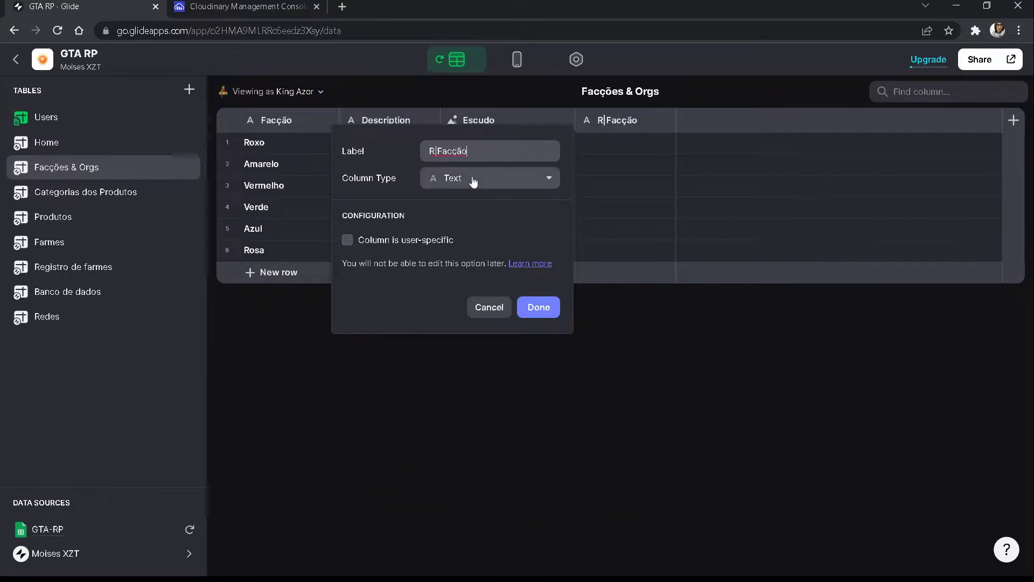
pyautogui.click(473, 181)
pyautogui.click(430, 224)
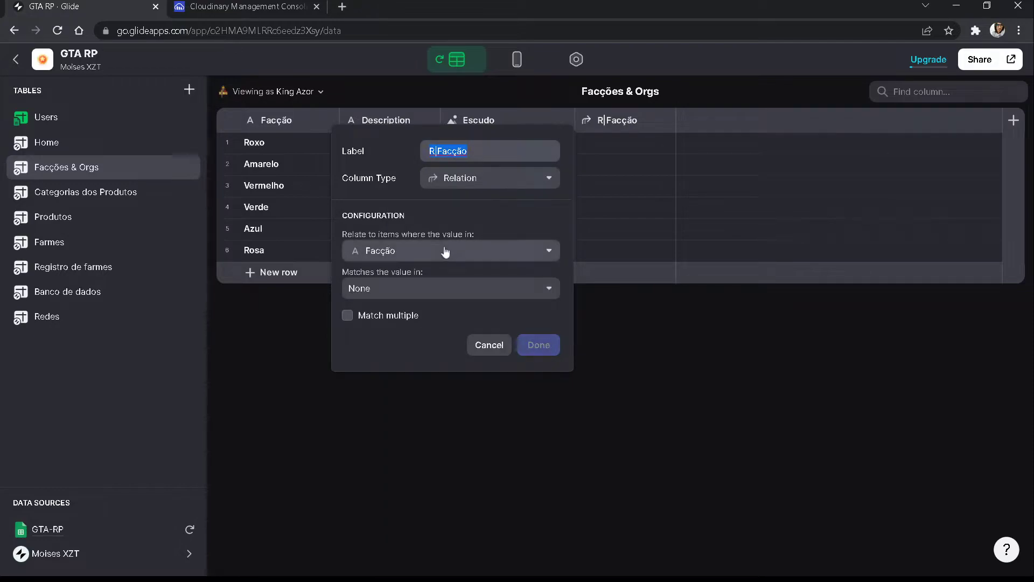
# Step: Relate Facção to the Facção column of Categorias dos Produtos, enable Match multiple and save the R|Facção column
pyautogui.click(496, 252)
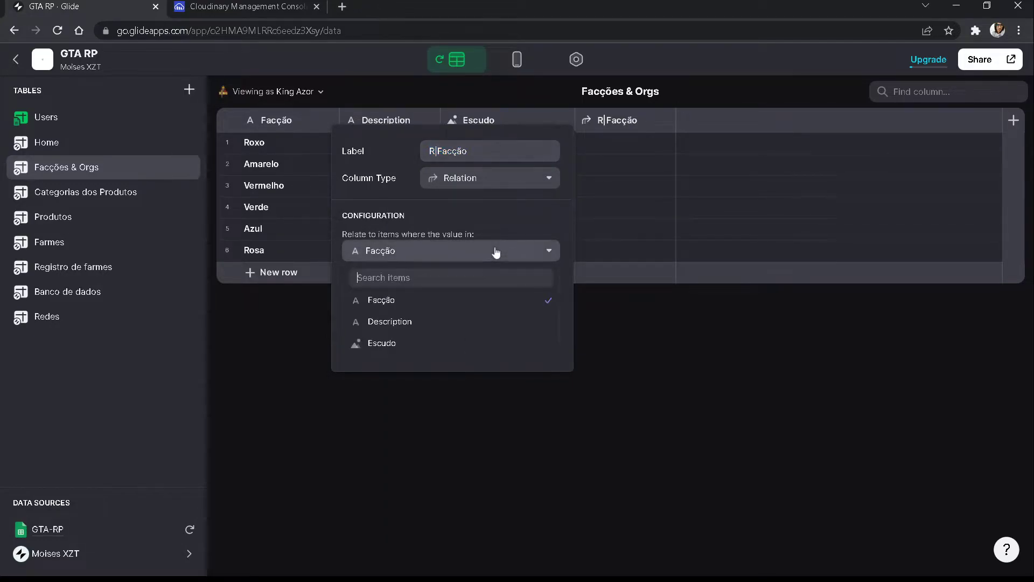
pyautogui.click(417, 300)
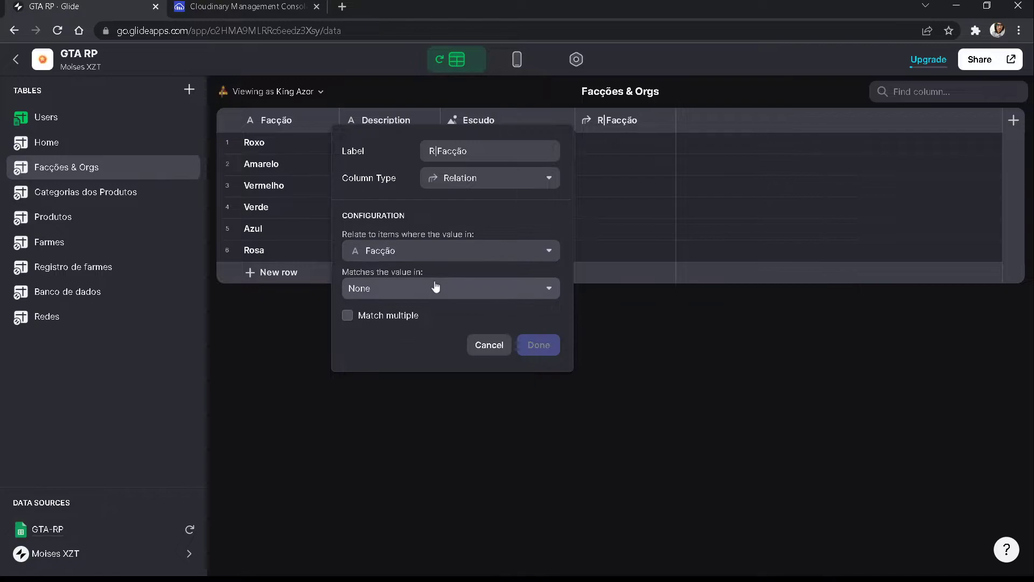
pyautogui.click(430, 289)
pyautogui.moveTo(441, 403)
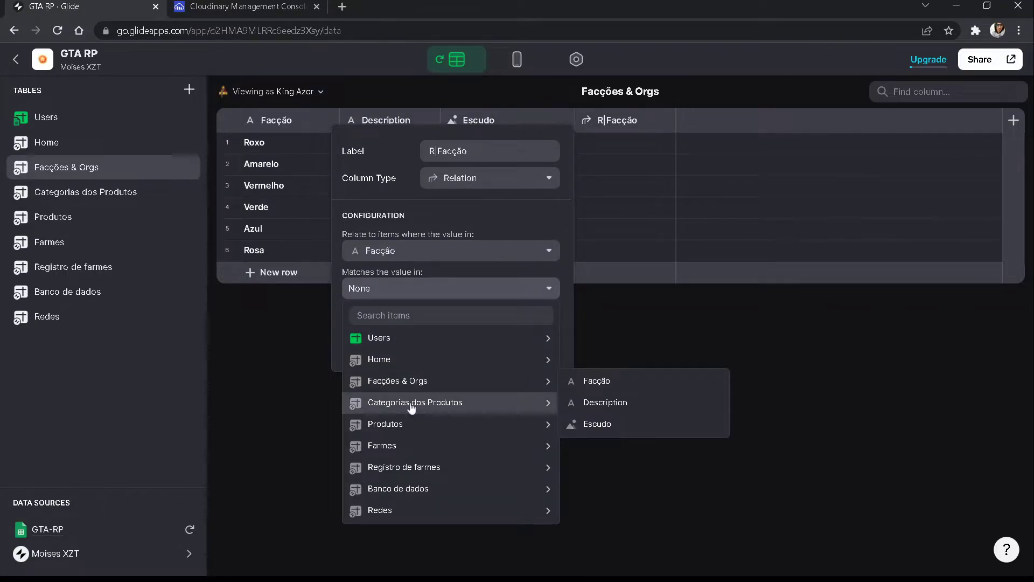
pyautogui.moveTo(411, 406)
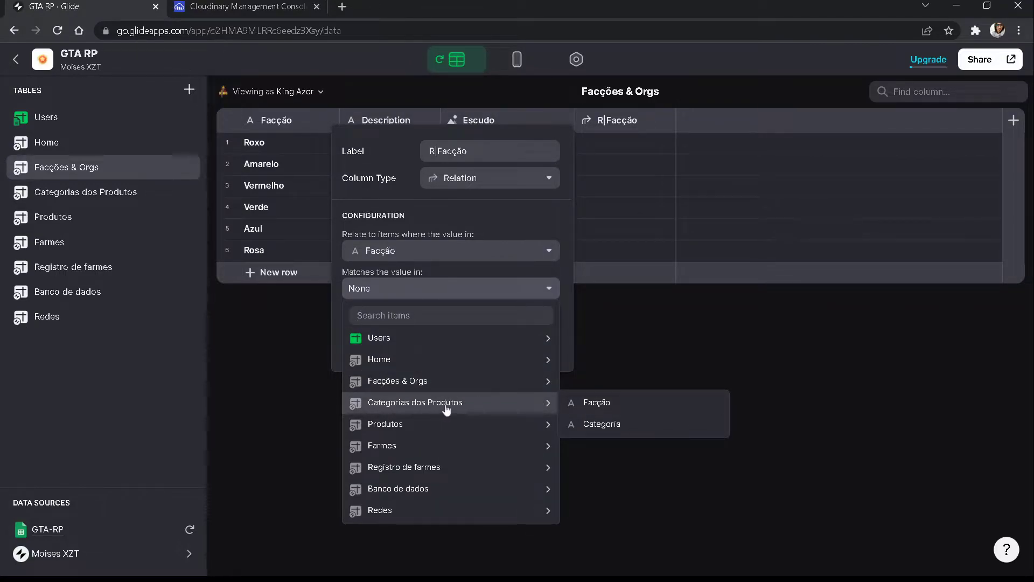
pyautogui.click(584, 405)
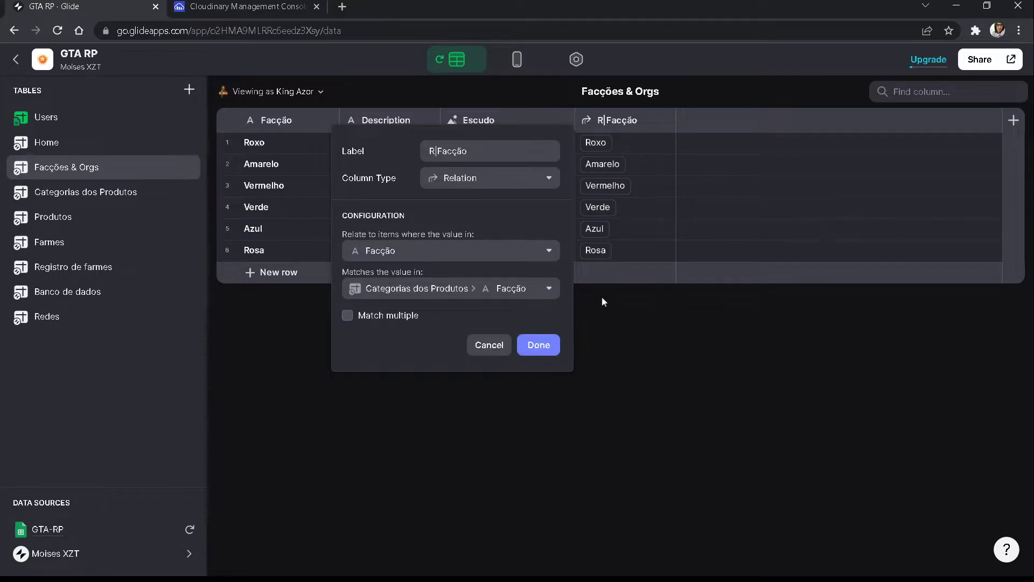
pyautogui.click(347, 316)
pyautogui.click(539, 345)
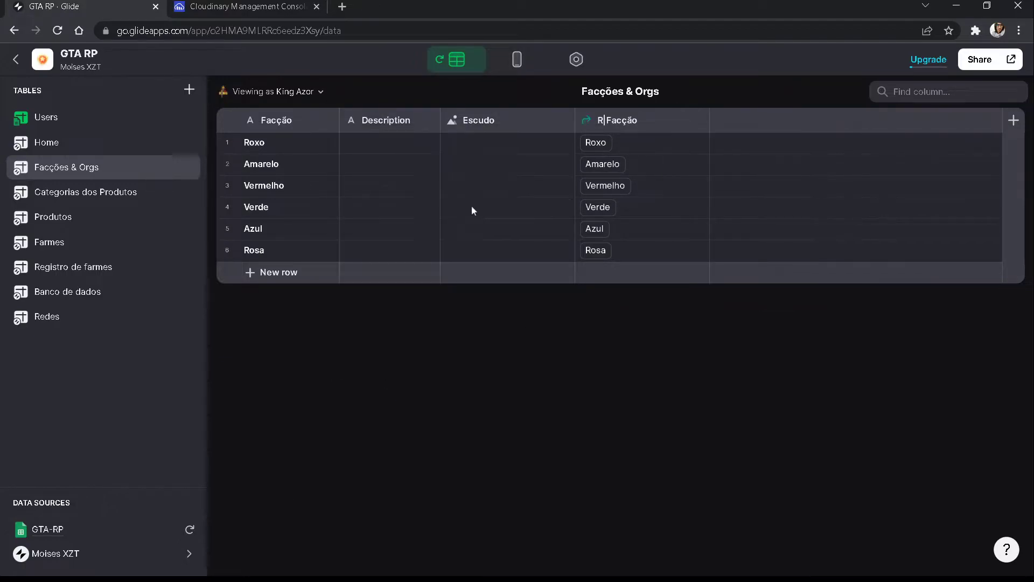
# Step: Open the Categorias dos Produtos table to examine the category assigned to each facção
pyautogui.click(475, 207)
pyautogui.click(93, 207)
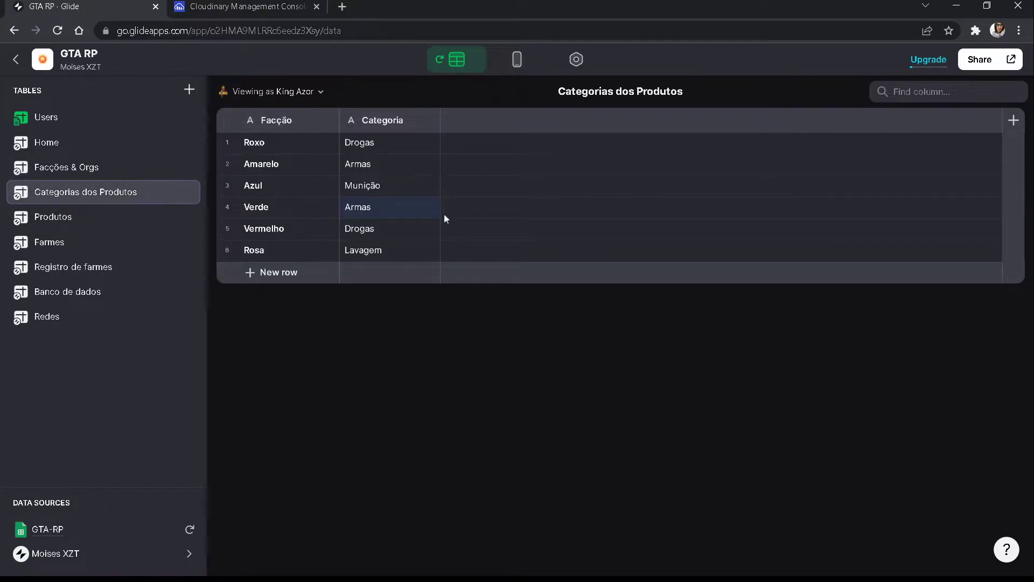
# Step: Add an inline list sourced from R|Facção to the Roxo detail screen and clear the list's title
pyautogui.click(526, 61)
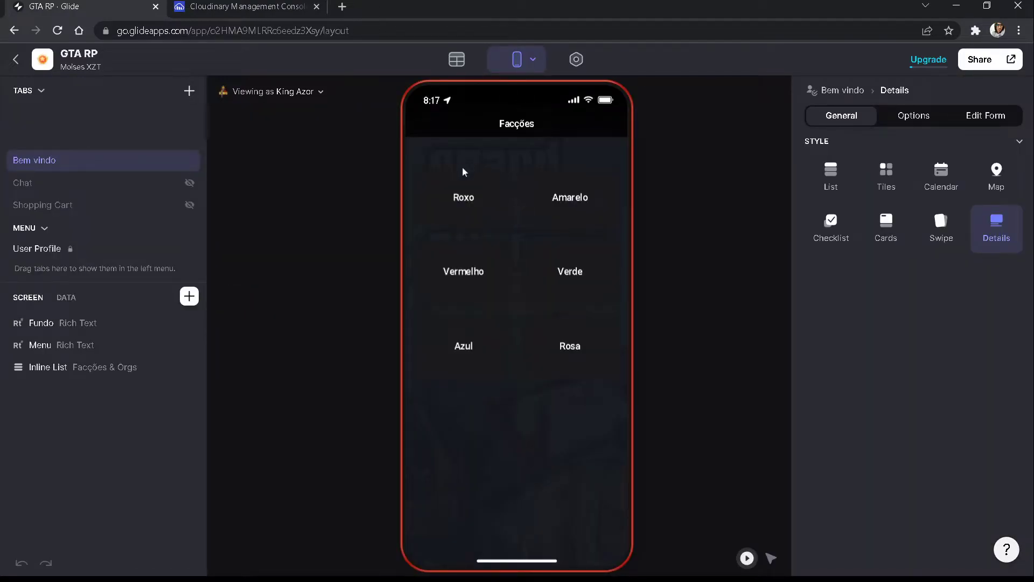
pyautogui.click(463, 198)
pyautogui.click(189, 296)
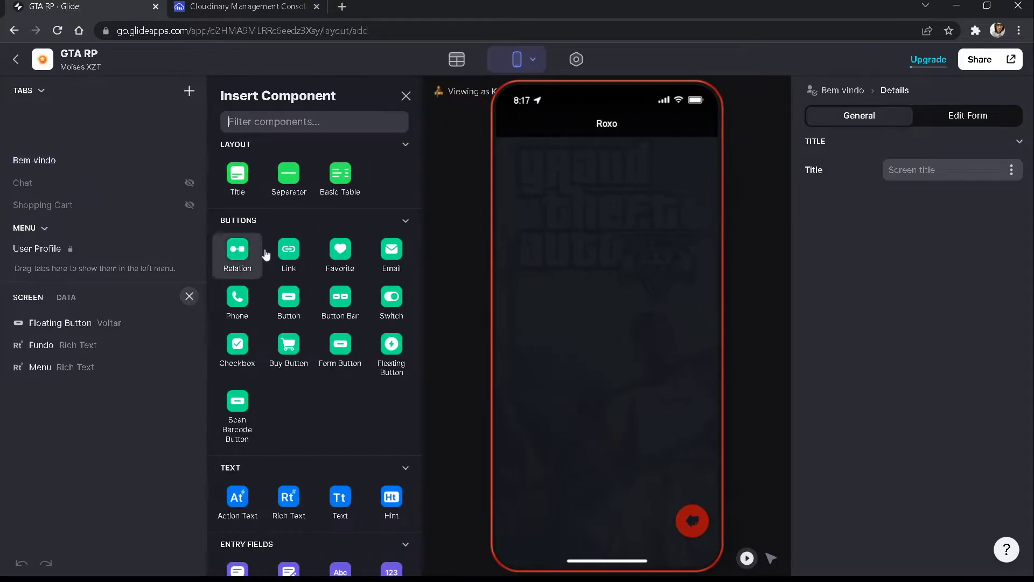
pyautogui.scroll(-7, 337, 428)
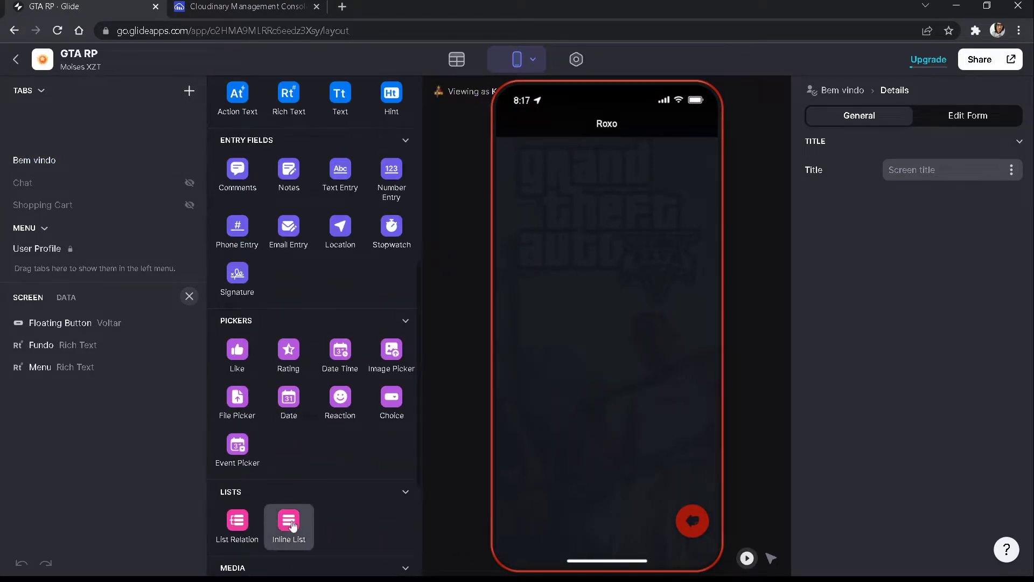
pyautogui.click(289, 522)
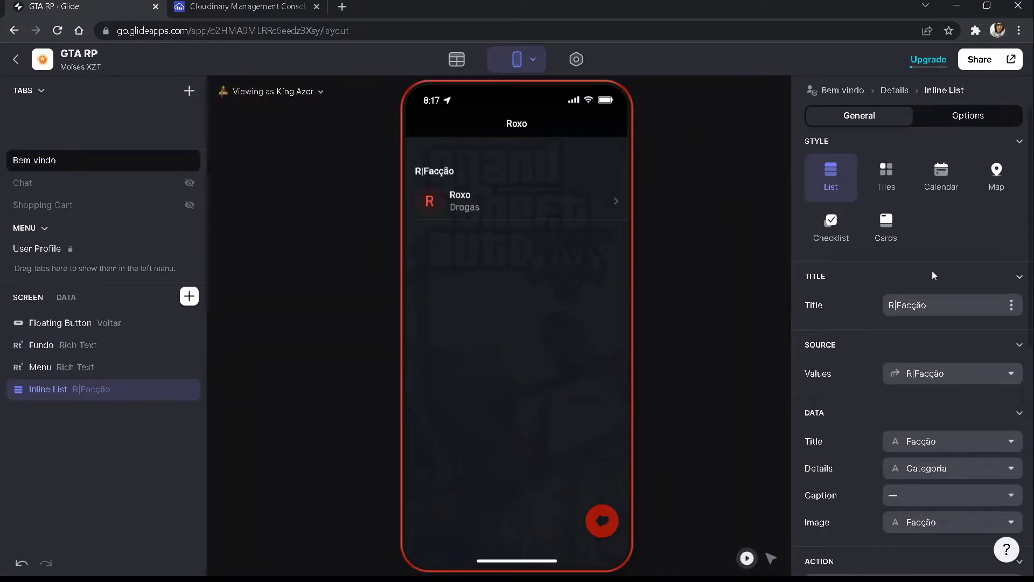
pyautogui.moveTo(929, 305); pyautogui.dragTo(832, 302)
pyautogui.press('BackSpace')
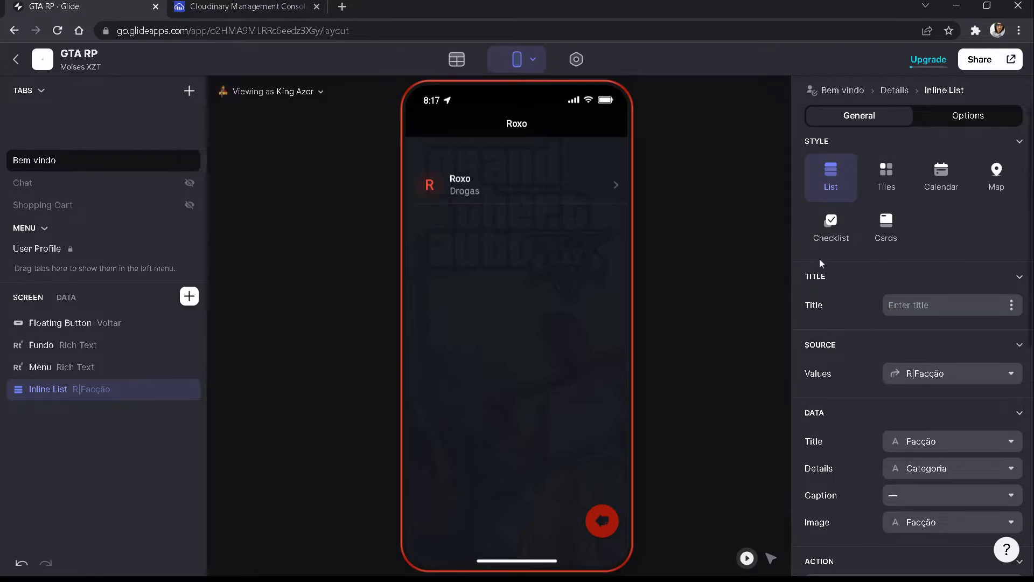
# Step: Style the R|Facção list as tiles, disable showing the title when no image is available, and overlay the text on the tile
pyautogui.click(893, 194)
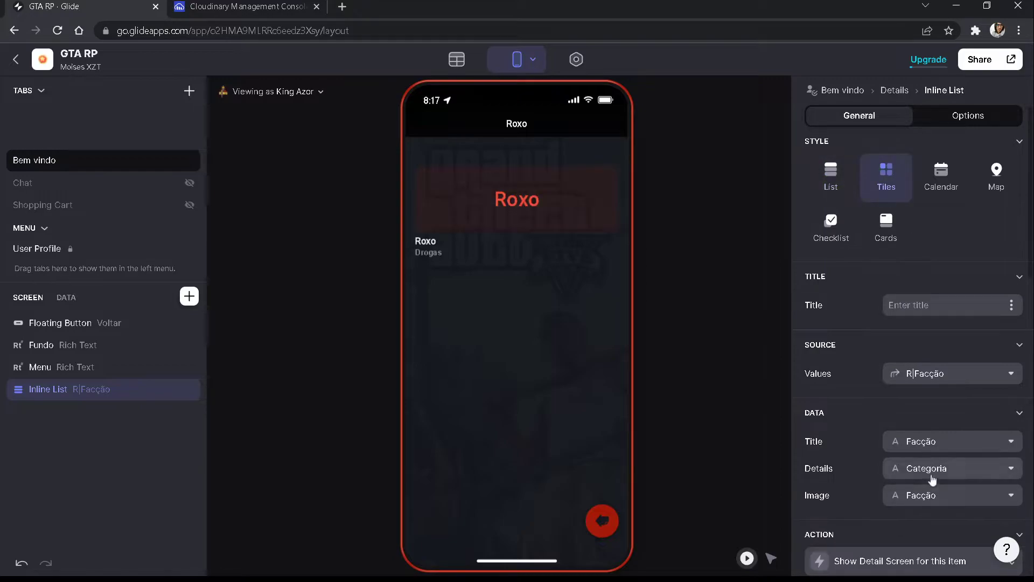
pyautogui.scroll(-5, 915, 482)
pyautogui.click(810, 491)
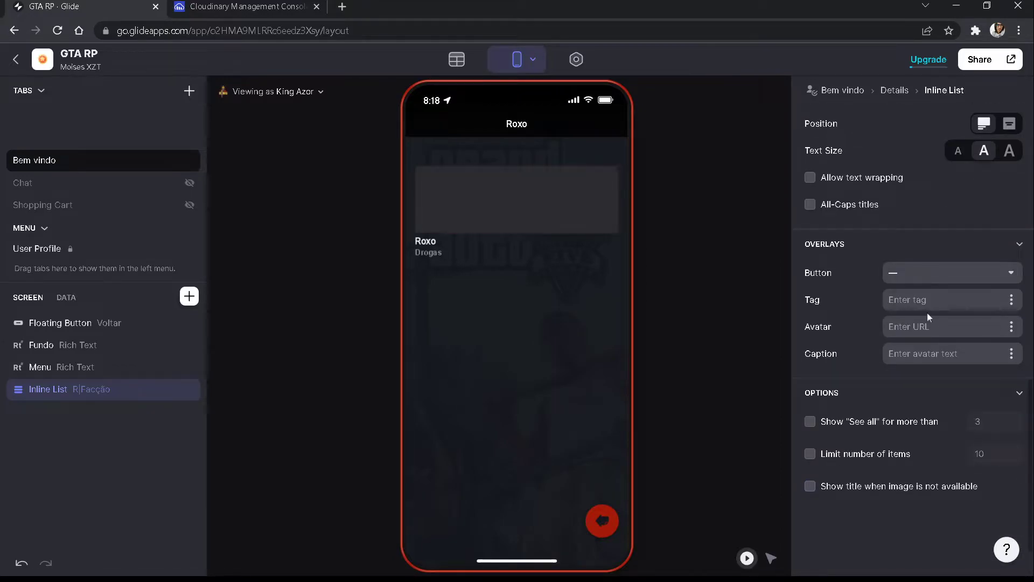
pyautogui.scroll(5, 926, 312)
pyautogui.click(1010, 460)
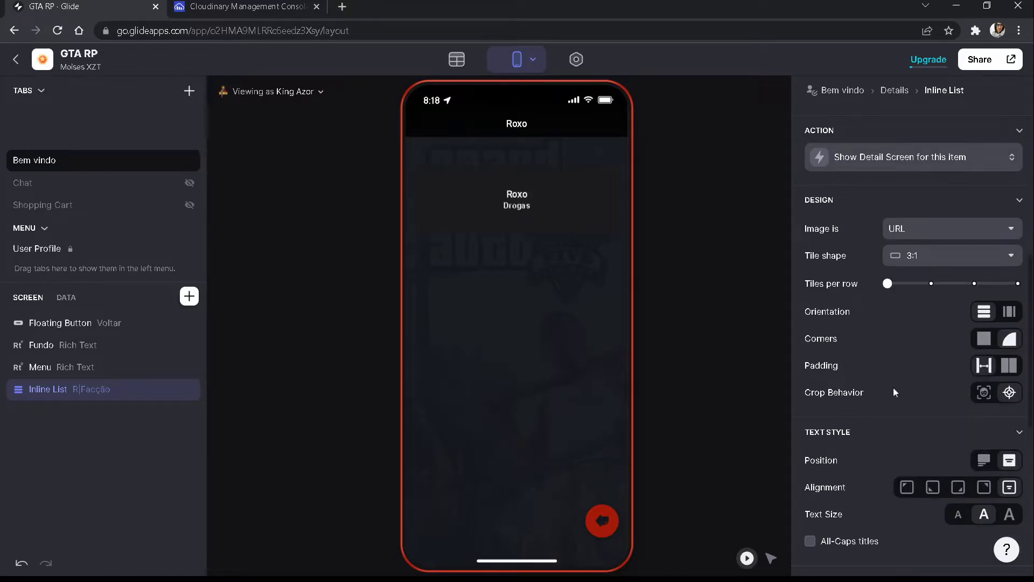
pyautogui.scroll(5, 853, 292)
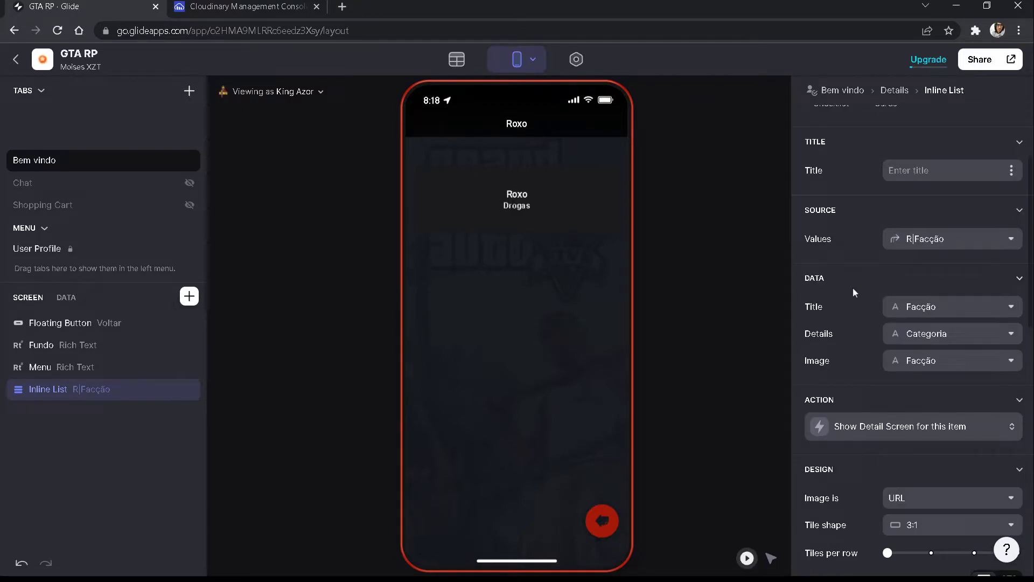
# Step: Use Categoria as the R|Facção list's title data and leave its details empty
pyautogui.click(940, 312)
pyautogui.click(894, 399)
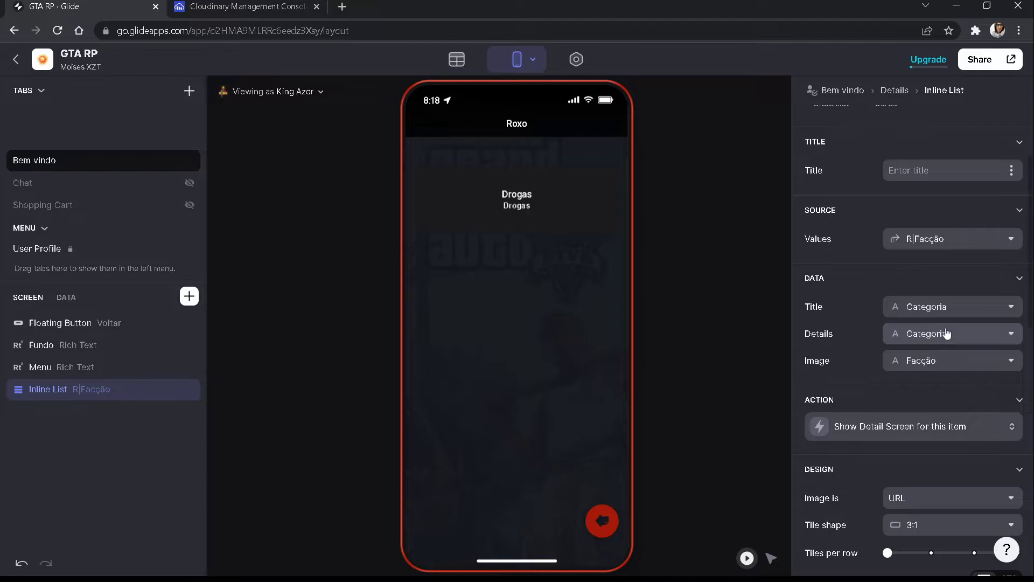
pyautogui.click(947, 334)
pyautogui.click(873, 384)
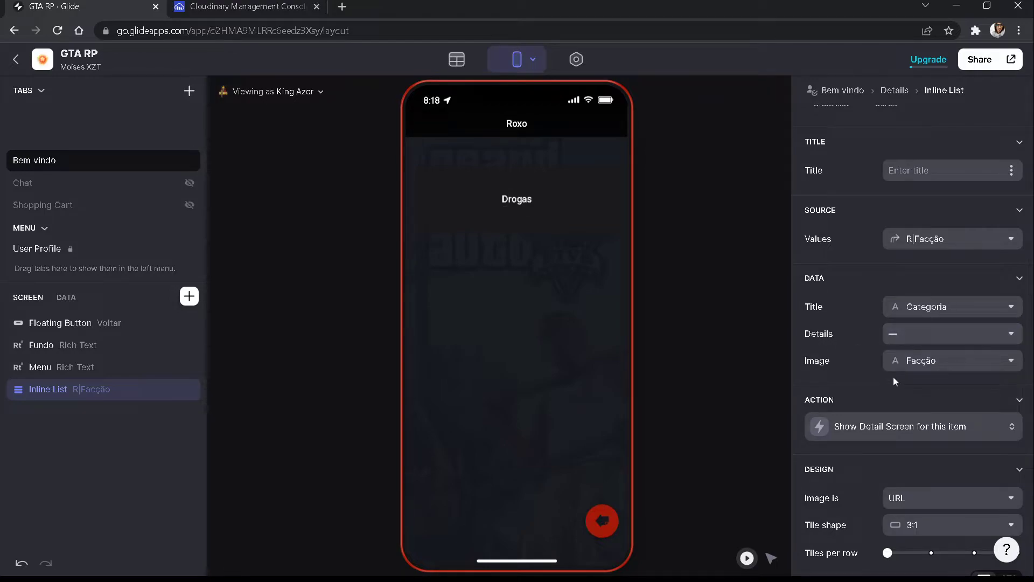
pyautogui.click(929, 367)
pyautogui.click(937, 362)
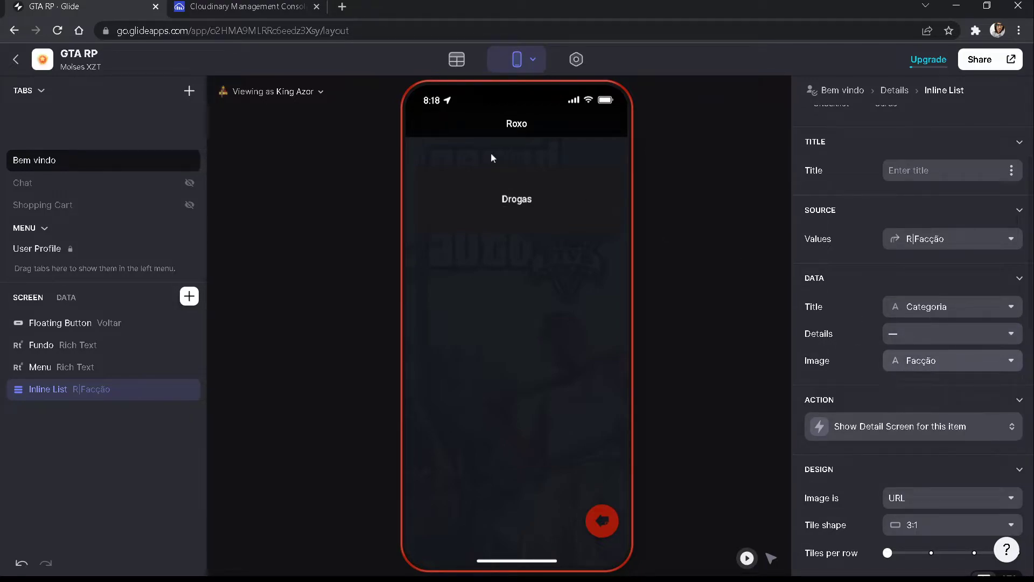
# Step: Delete the New Column and Home inline lists from the Drogas detail screen and return to the Roxo screen
pyautogui.click(484, 178)
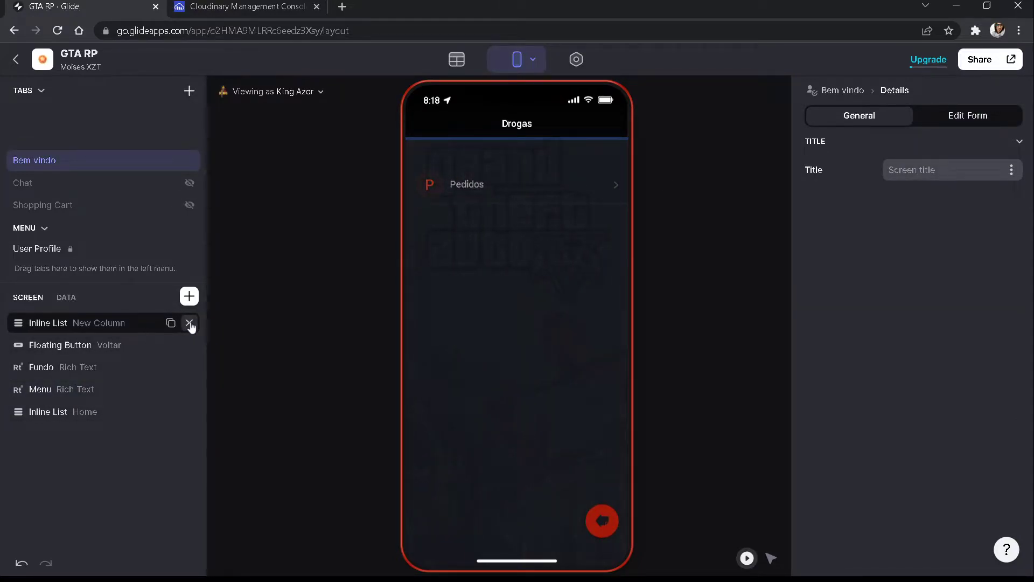
pyautogui.click(188, 324)
pyautogui.click(189, 390)
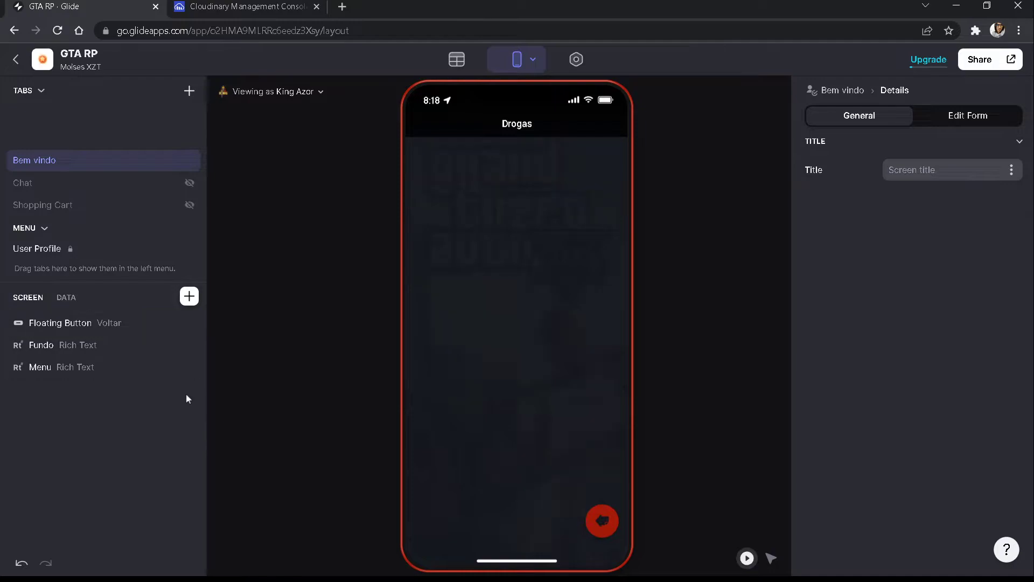
pyautogui.click(592, 524)
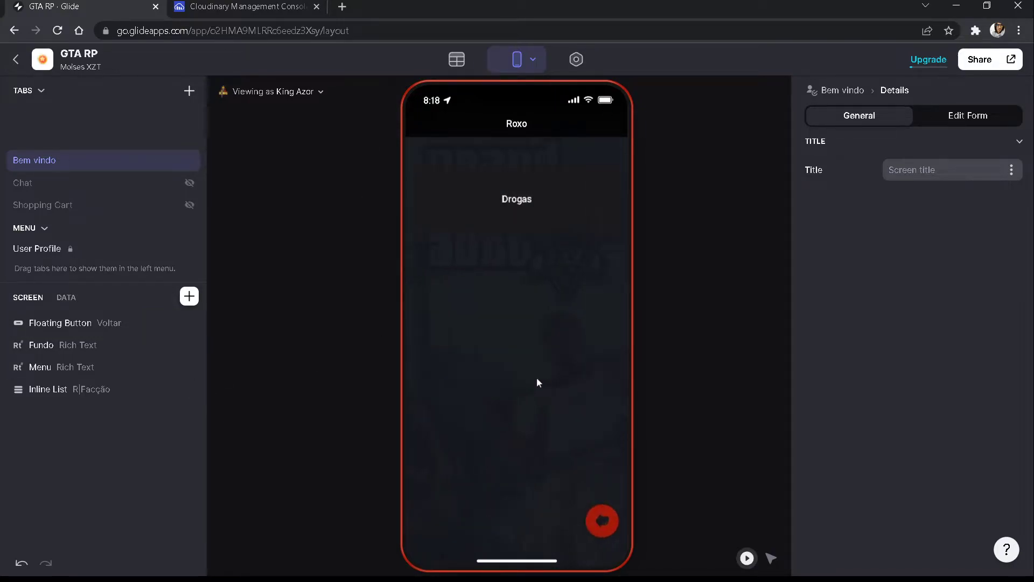
# Step: Add a Relation column labelled R|Categoria to the Categorias dos Produtos data table
pyautogui.click(456, 60)
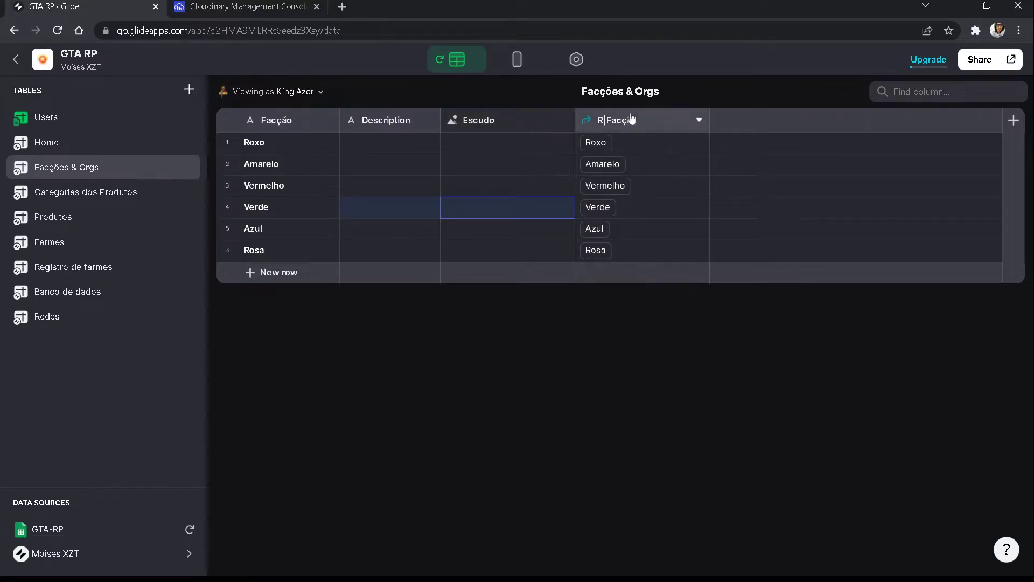
pyautogui.click(76, 193)
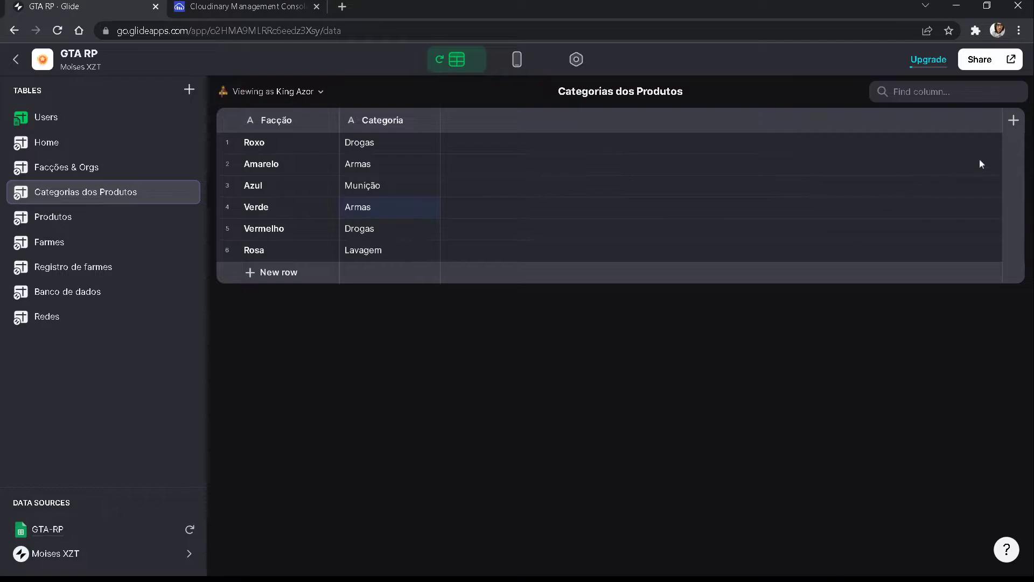
pyautogui.click(1013, 120)
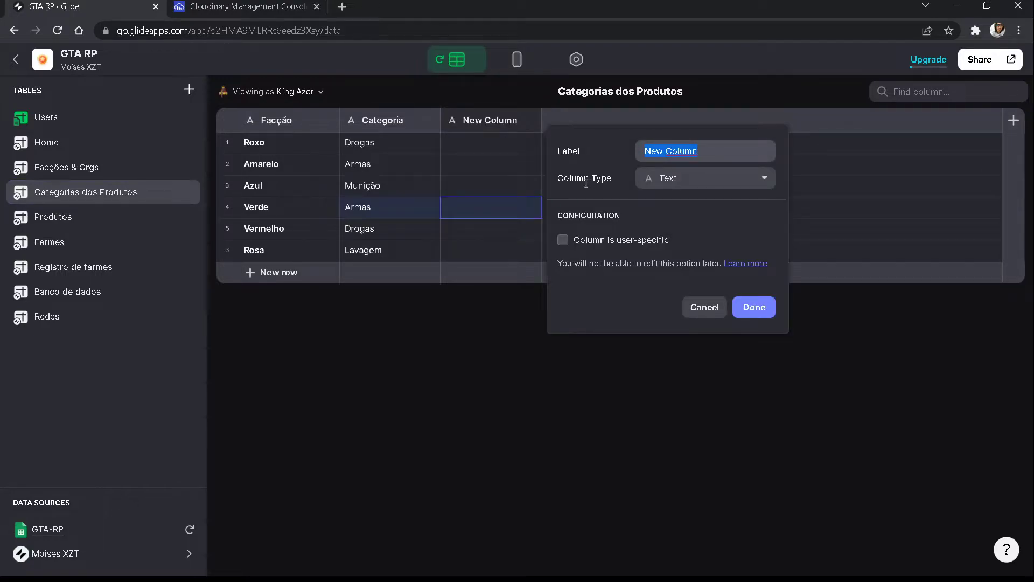
pyautogui.write('R|C')
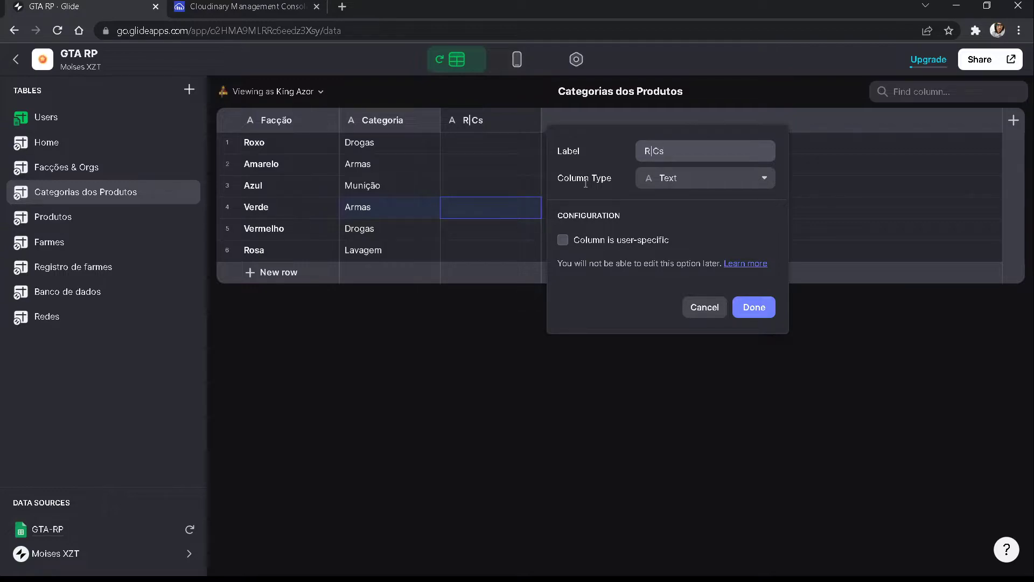
pyautogui.write('ategoria')
pyautogui.click(685, 179)
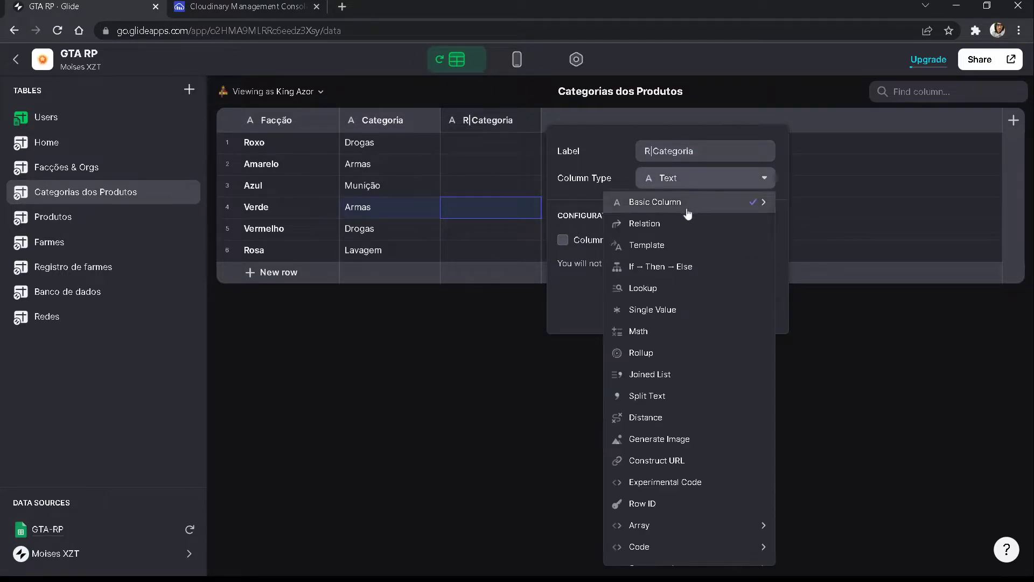
pyautogui.click(673, 224)
# Step: Relate Categoria to the Categoria column of Produtos, enable Match multiple and save the R|Categoria column
pyautogui.click(625, 252)
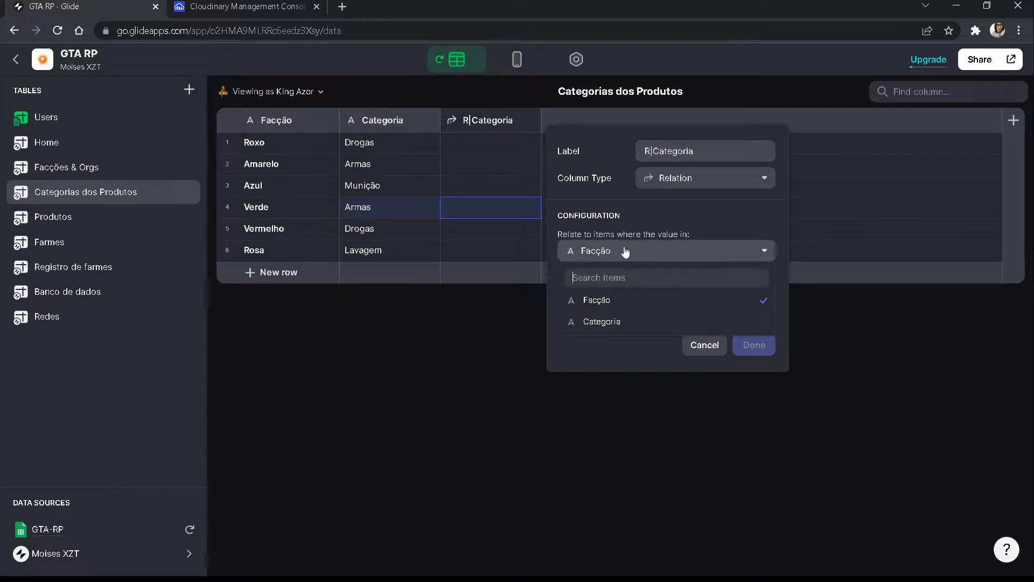
pyautogui.click(598, 322)
pyautogui.click(602, 290)
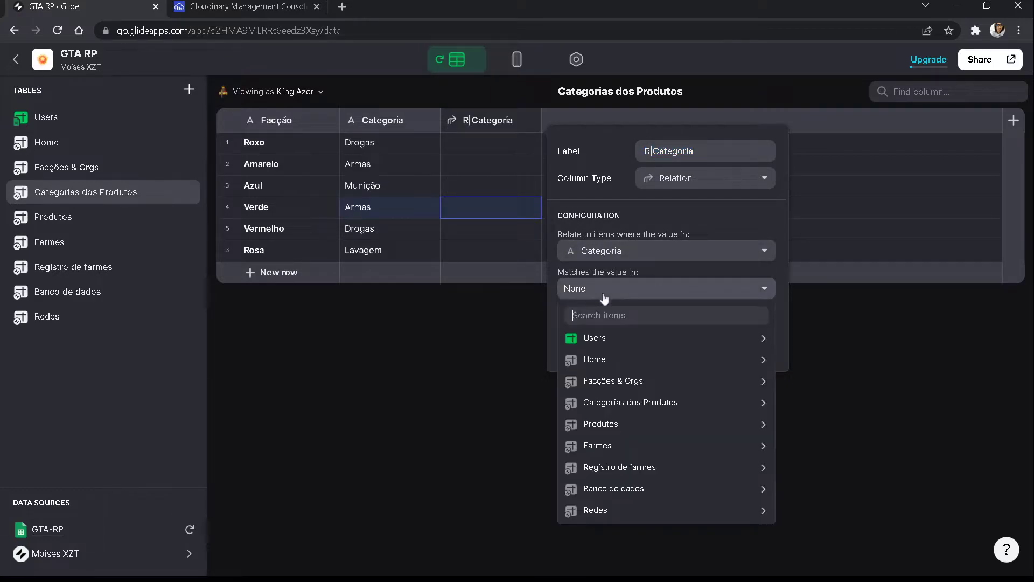
pyautogui.moveTo(623, 425)
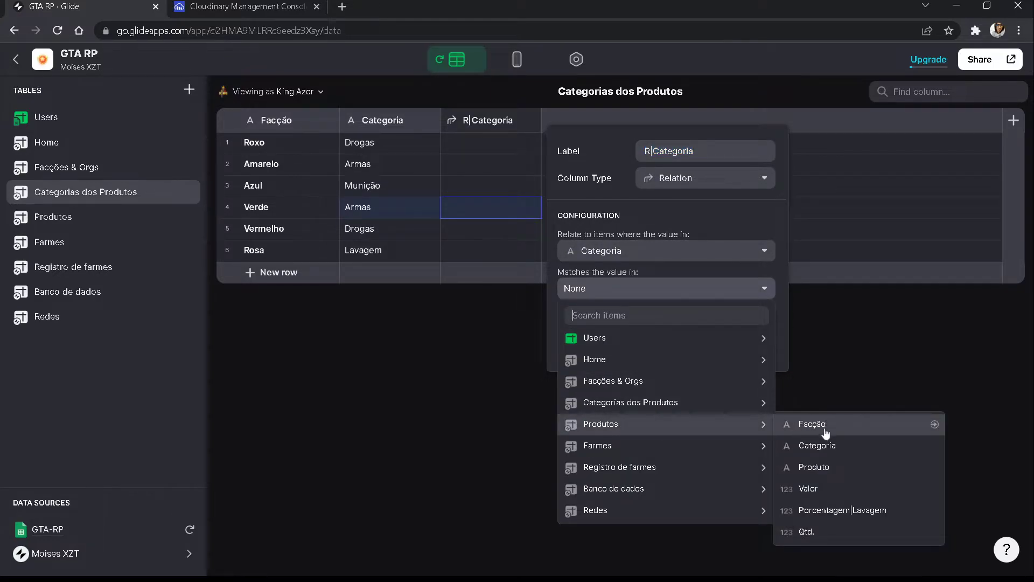
pyautogui.click(816, 445)
pyautogui.click(601, 322)
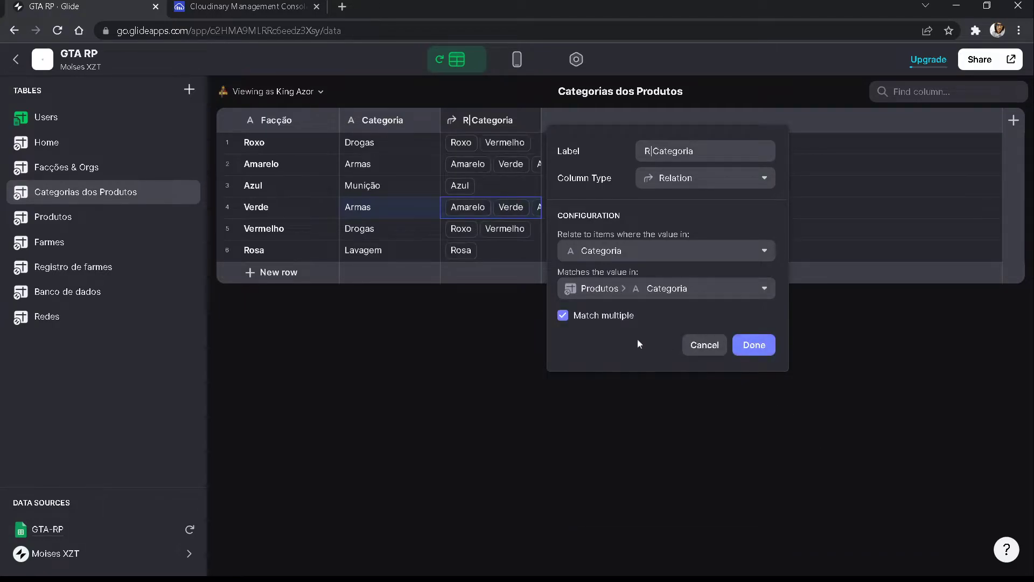
pyautogui.click(753, 350)
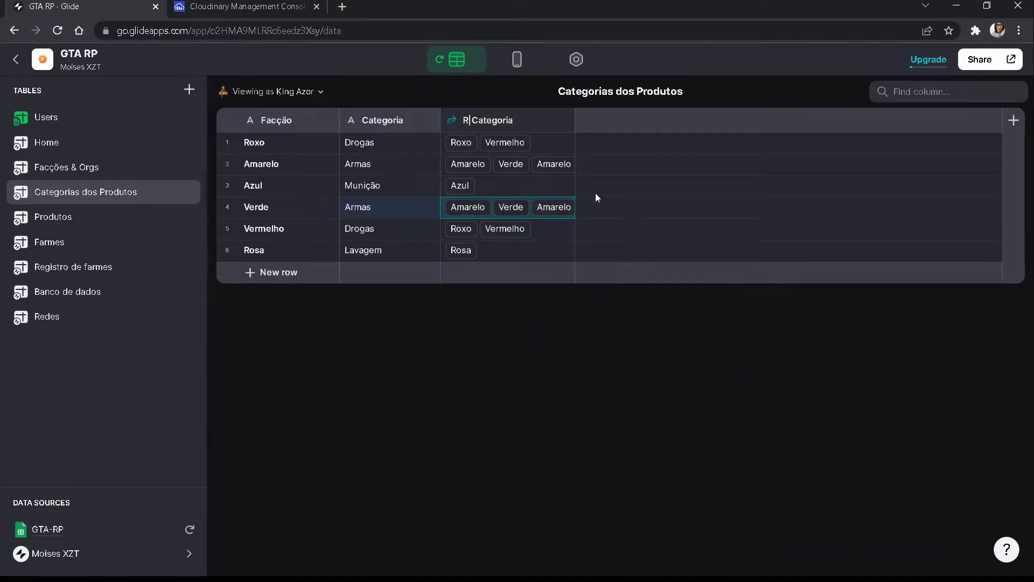
# Step: Add an inline list sourced from R|Categoria to the Drogas detail screen
pyautogui.click(498, 62)
pyautogui.click(498, 199)
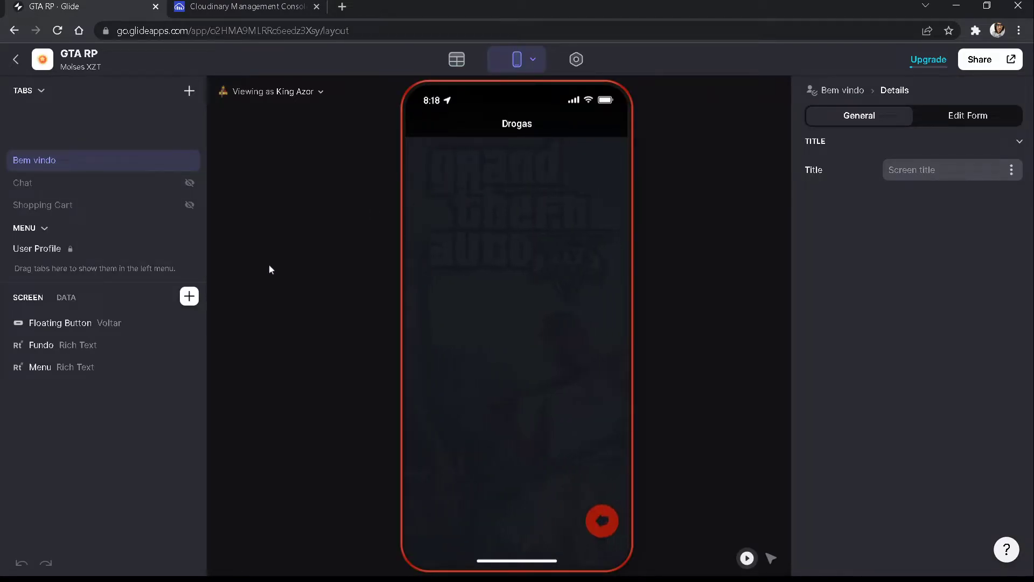
pyautogui.click(189, 295)
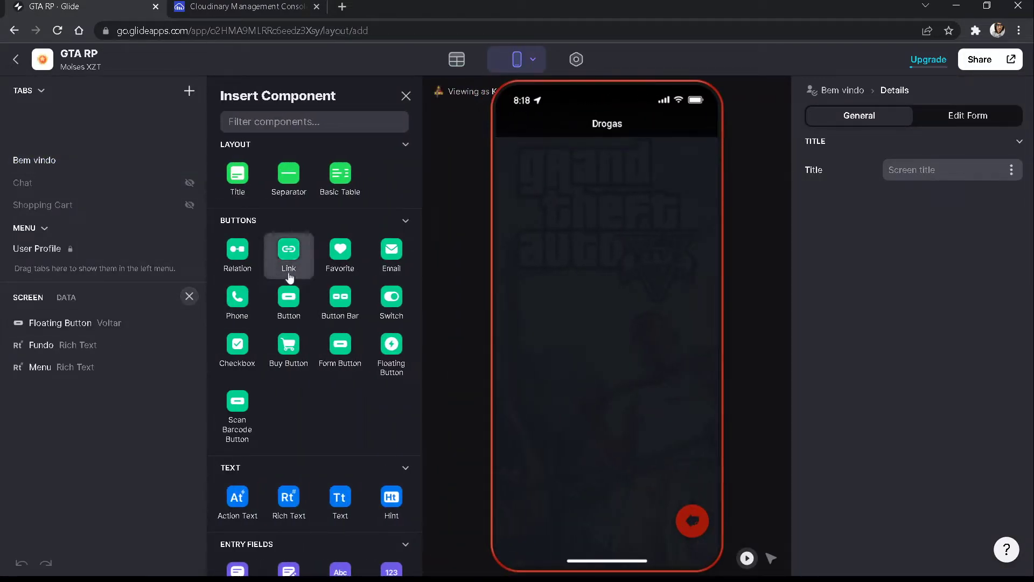
pyautogui.scroll(-9, 289, 302)
pyautogui.click(288, 457)
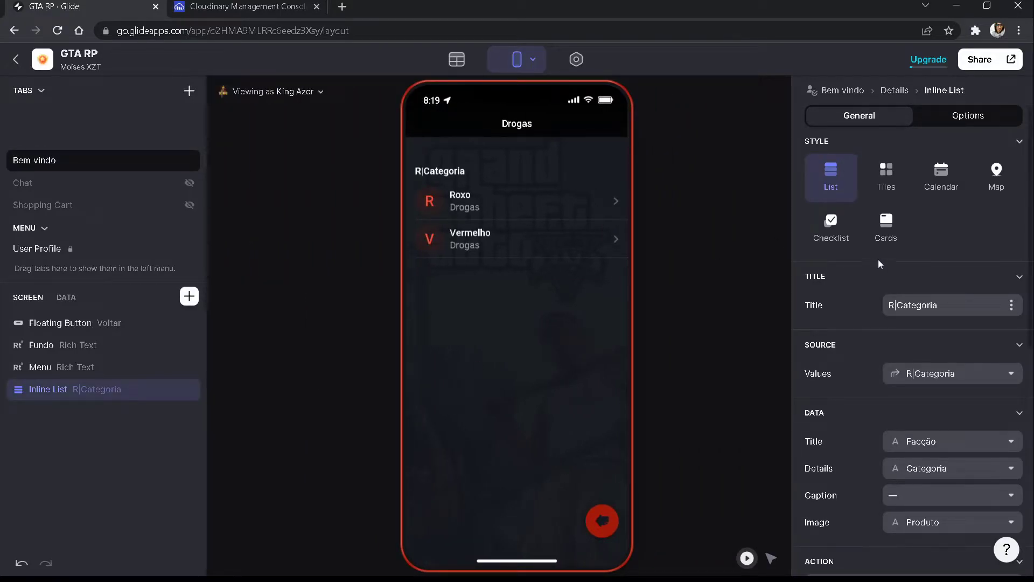
# Step: Style the R|Categoria list as cards, remove its image data and clear the list's title
pyautogui.click(885, 221)
pyautogui.scroll(-10, 858, 337)
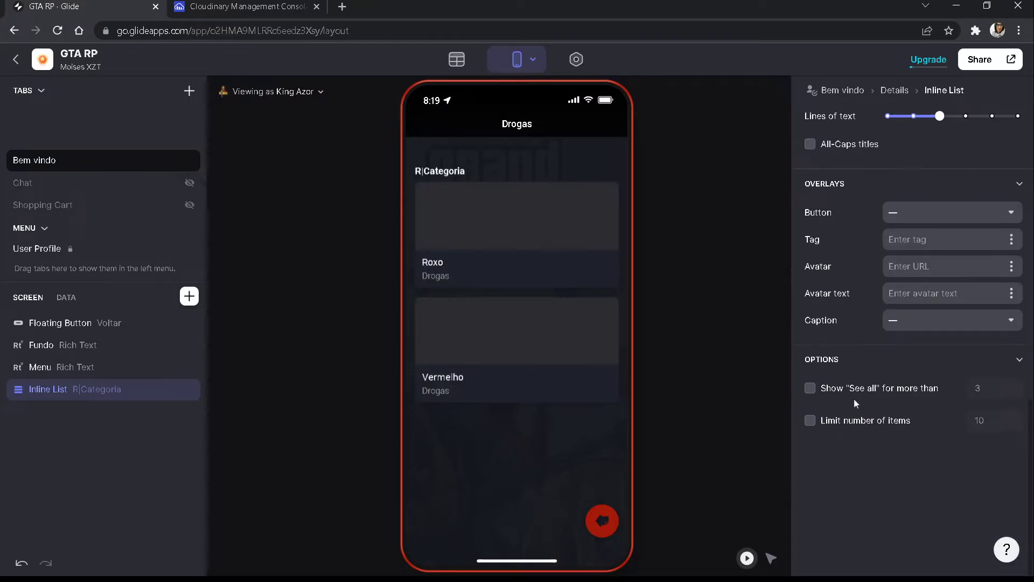
pyautogui.scroll(10, 881, 334)
pyautogui.scroll(-3, 917, 350)
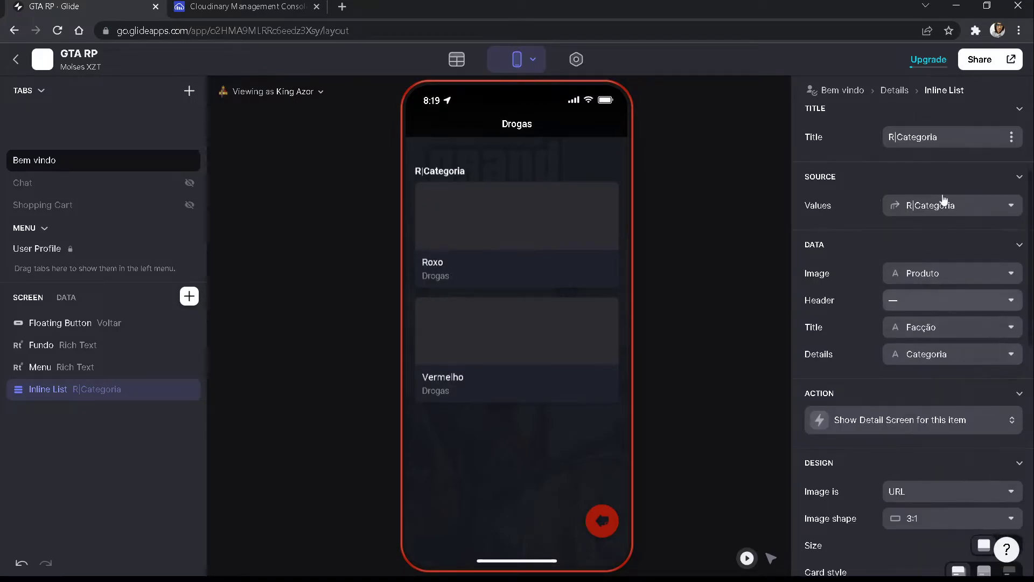
pyautogui.click(906, 273)
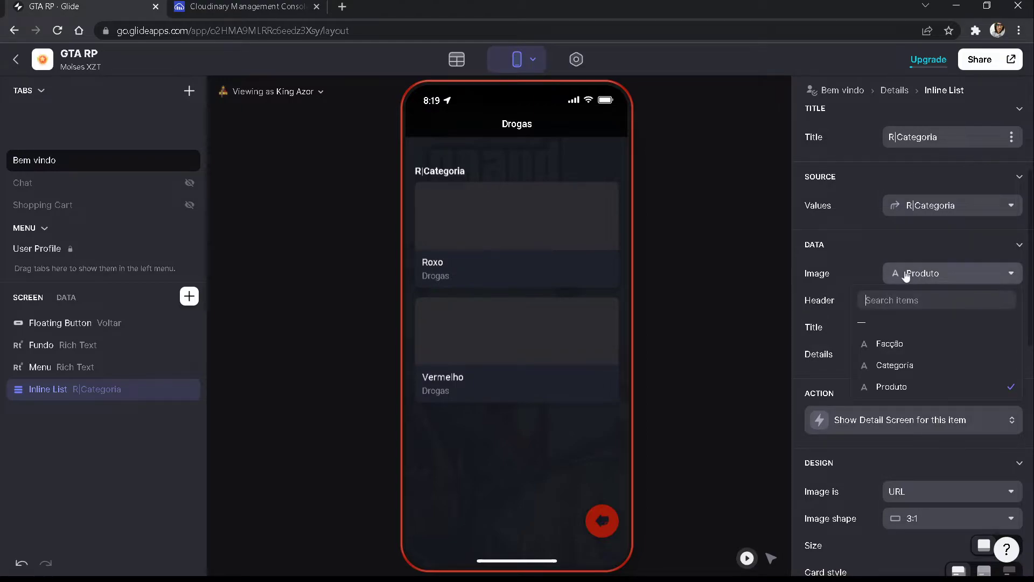
pyautogui.click(872, 322)
pyautogui.moveTo(940, 137); pyautogui.dragTo(848, 157)
pyautogui.press('BackSpace')
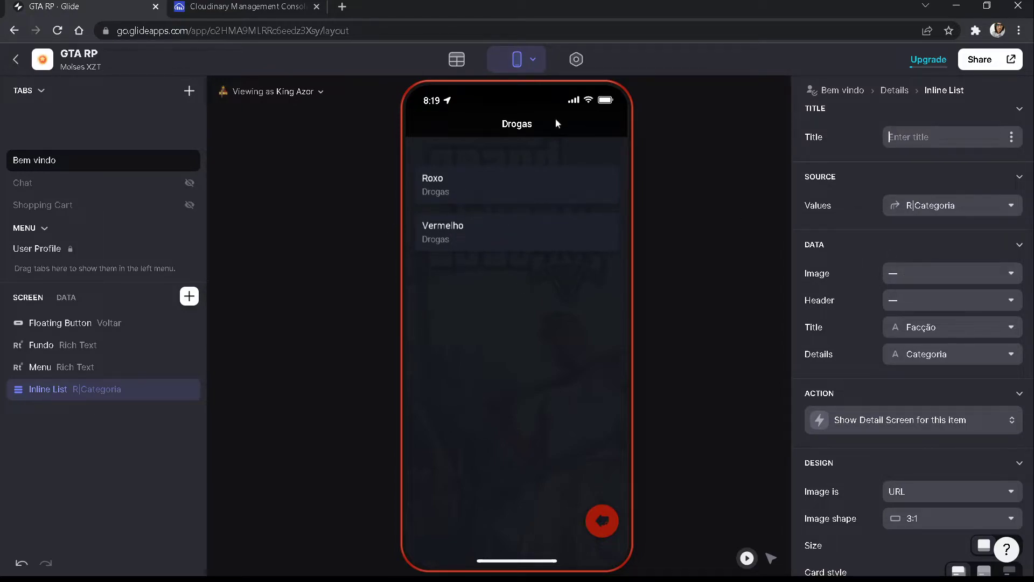
# Step: Filter the R|Categoria inline list on the Drogas screen so that Facção is the screen's Facção
pyautogui.click(606, 525)
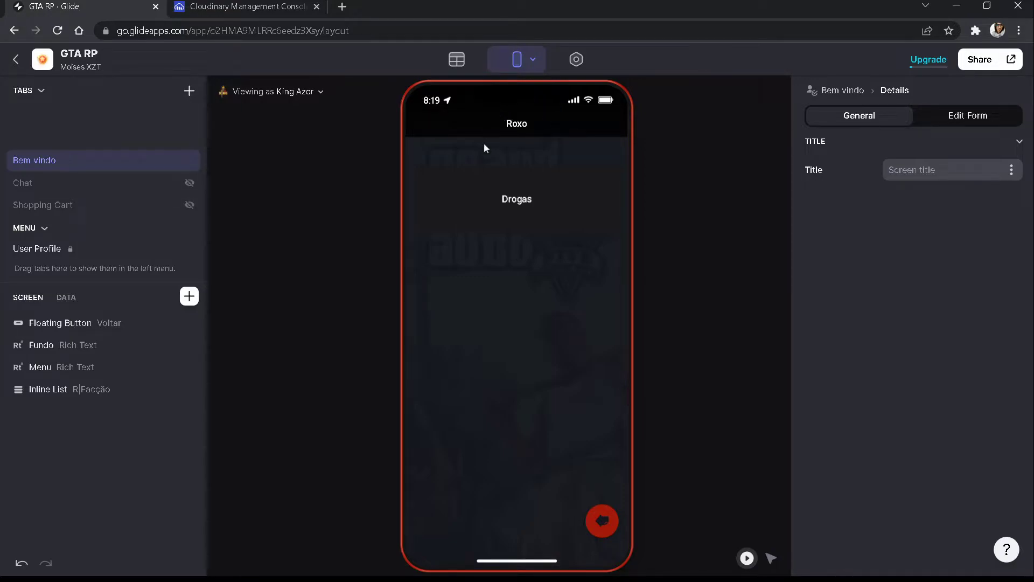
pyautogui.click(528, 197)
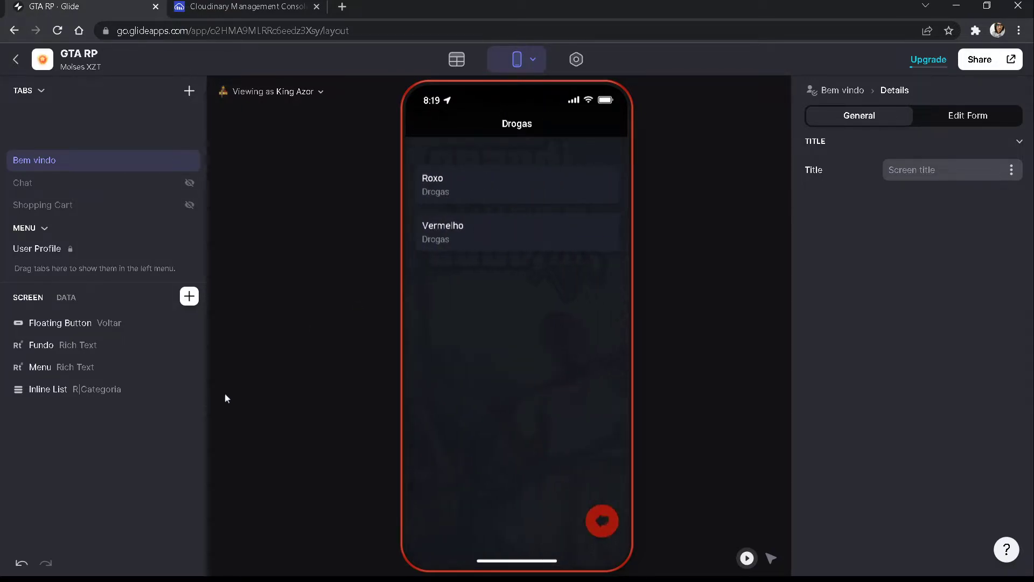
pyautogui.click(48, 389)
pyautogui.click(964, 119)
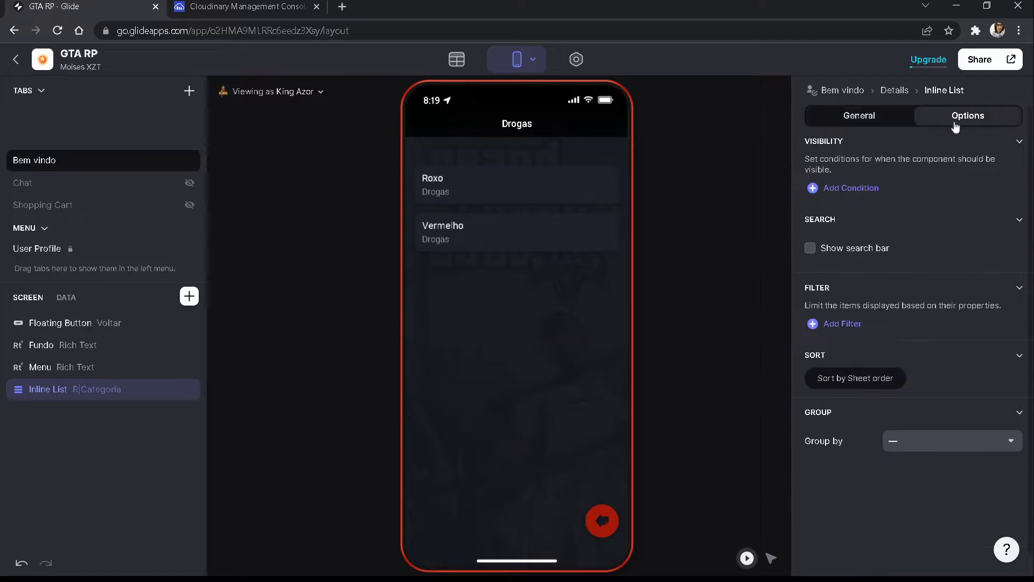
pyautogui.click(842, 324)
pyautogui.click(874, 326)
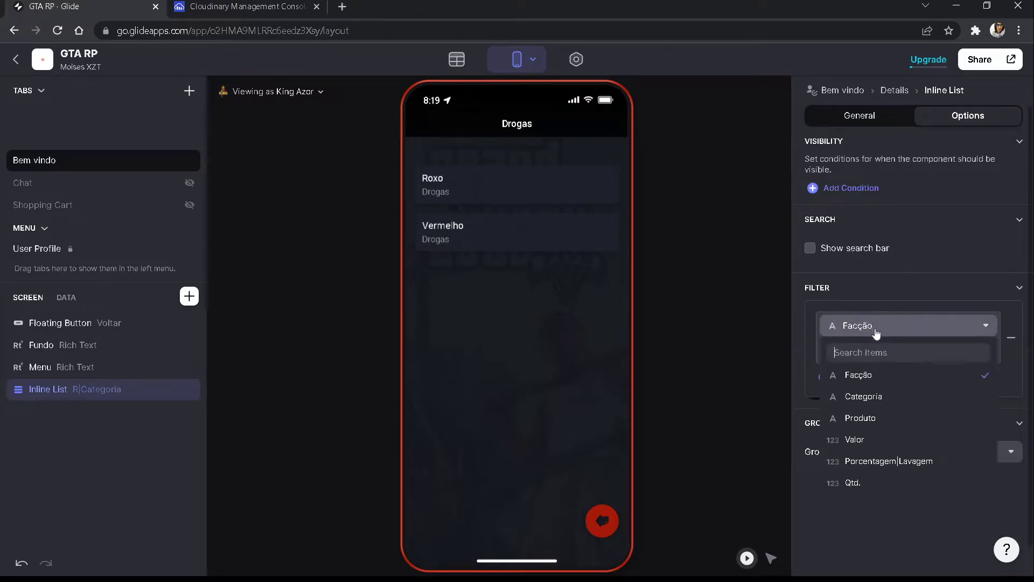
pyautogui.click(877, 374)
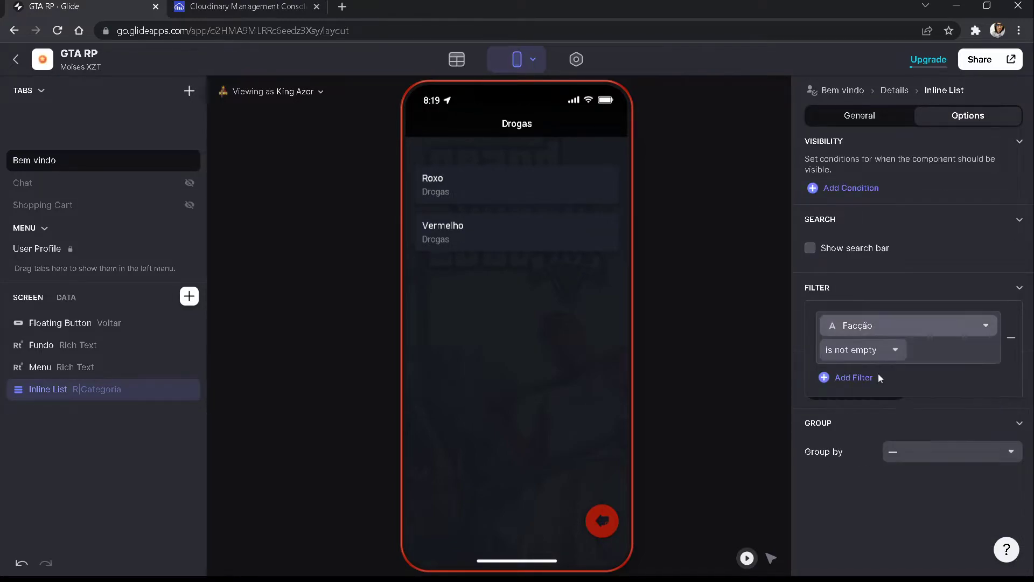
pyautogui.click(859, 353)
pyautogui.click(790, 374)
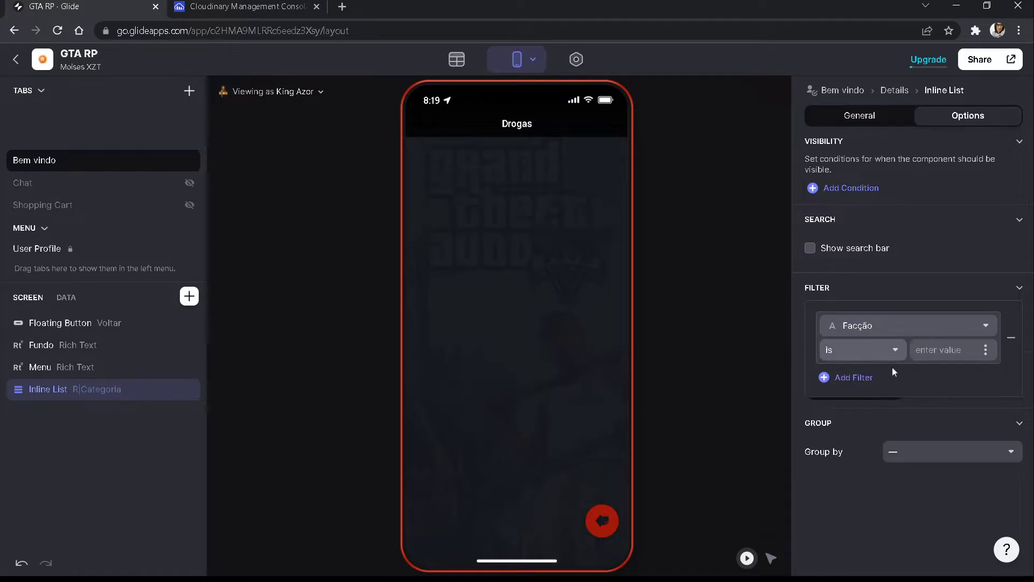
pyautogui.click(990, 351)
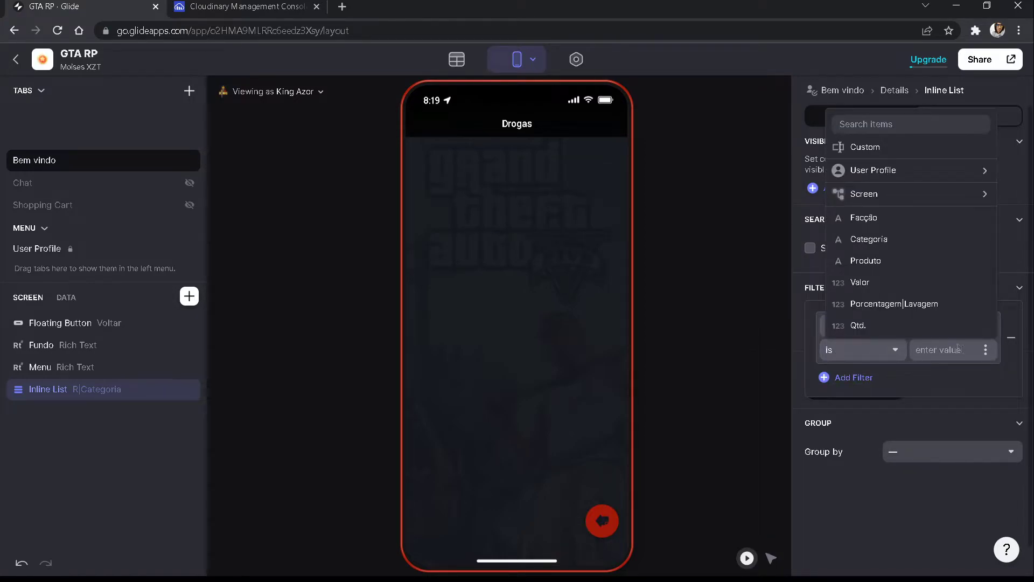
pyautogui.moveTo(864, 194)
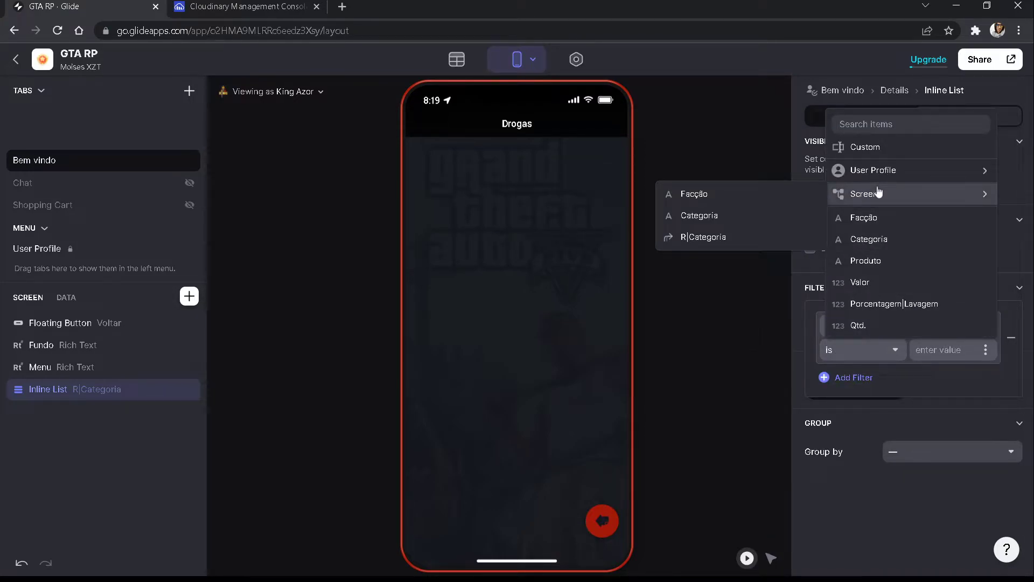
pyautogui.click(704, 195)
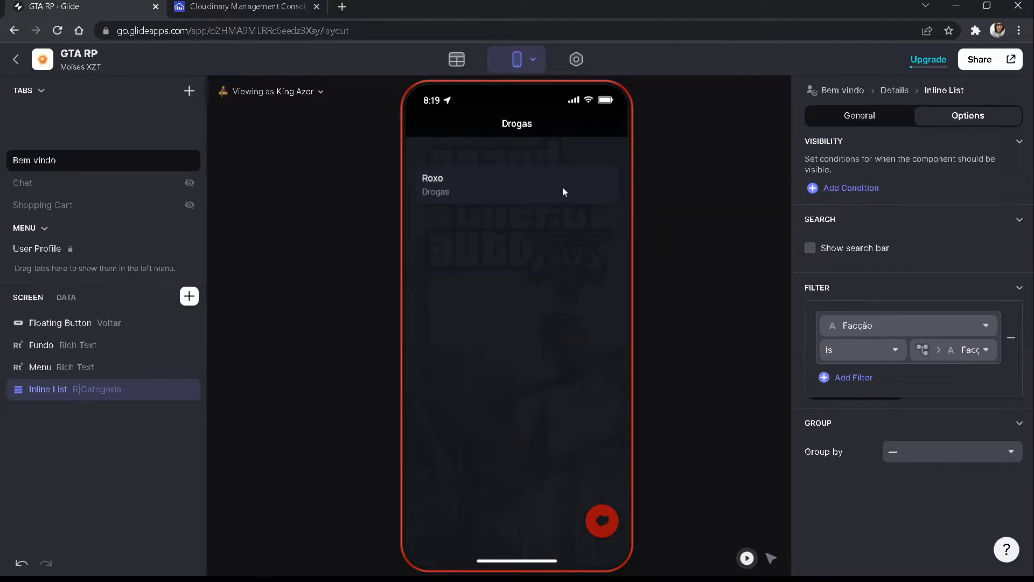
# Step: Set the R|Categoria list's title data to Produto and its details data to Valor
pyautogui.click(870, 114)
pyautogui.click(930, 494)
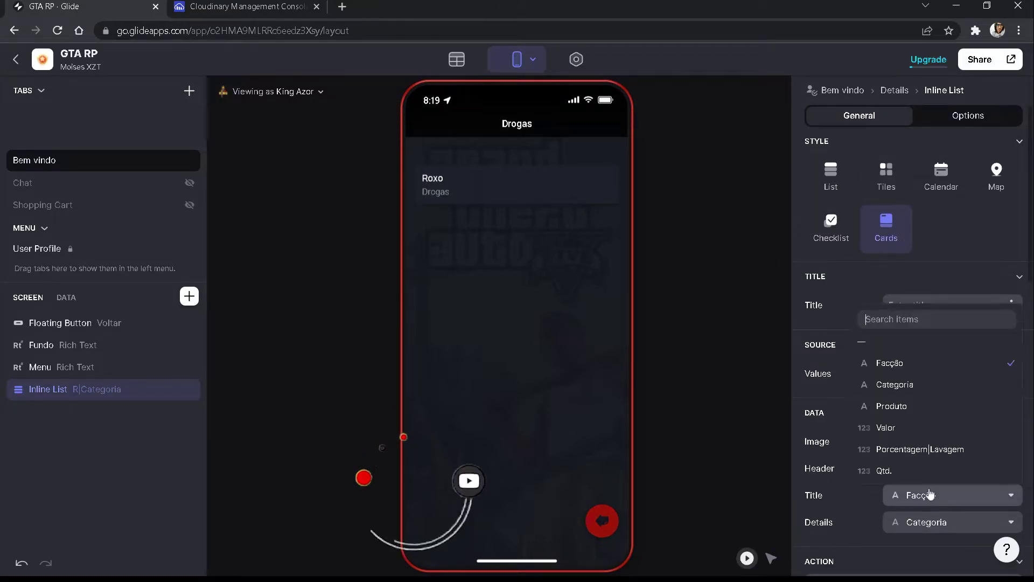
pyautogui.click(916, 406)
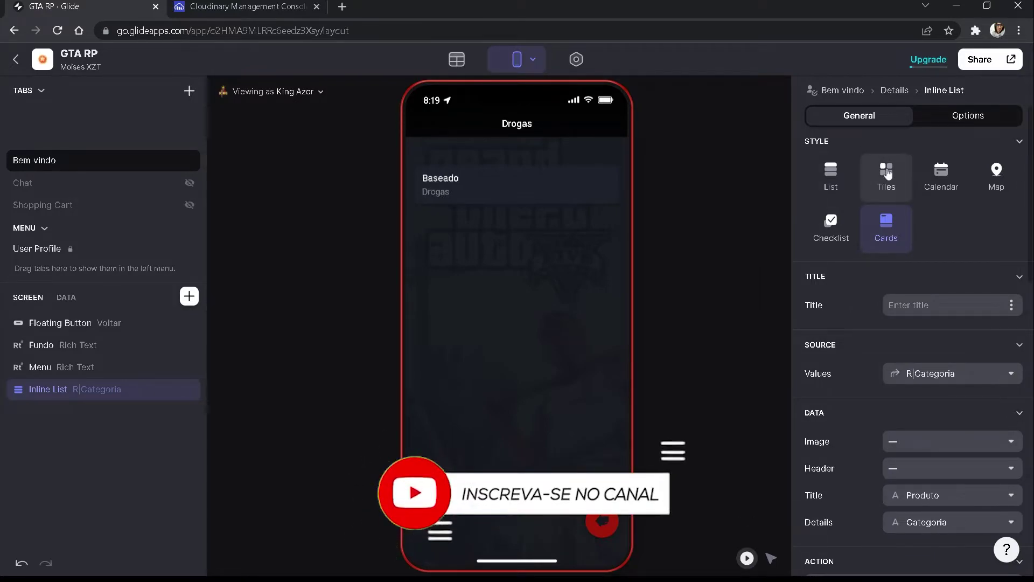
pyautogui.scroll(-1, 928, 438)
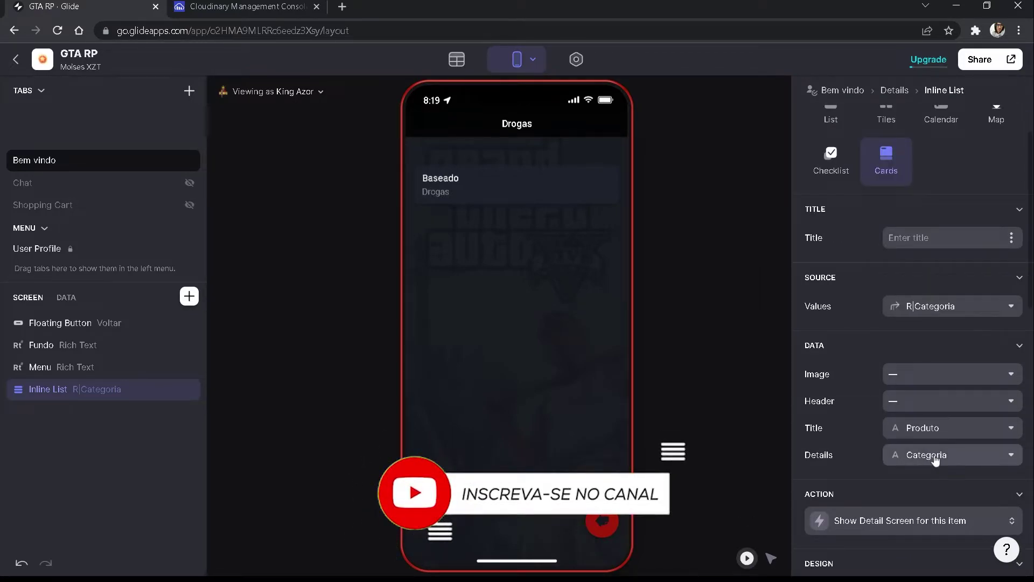
pyautogui.click(936, 457)
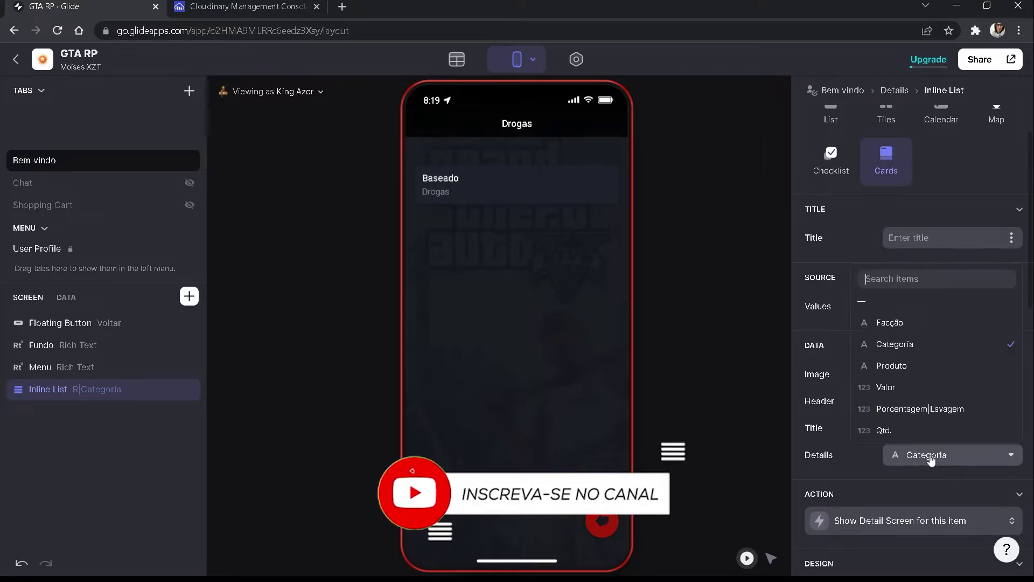
pyautogui.click(897, 399)
# Step: Examine the Baseado detail screen and its quantity entry, and review the Categorias dos Produtos and Produtos data tables
pyautogui.click(454, 193)
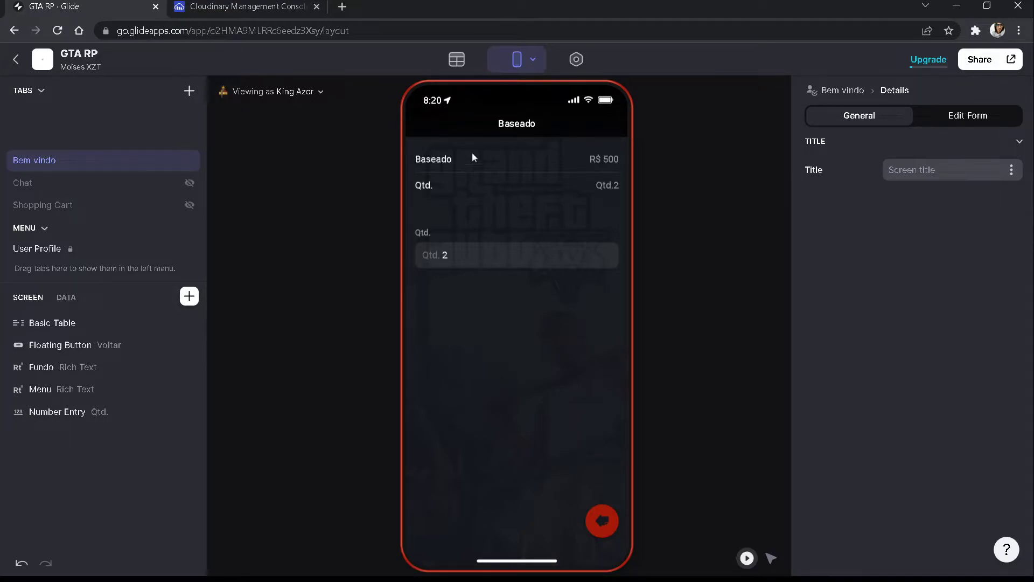
pyautogui.click(458, 61)
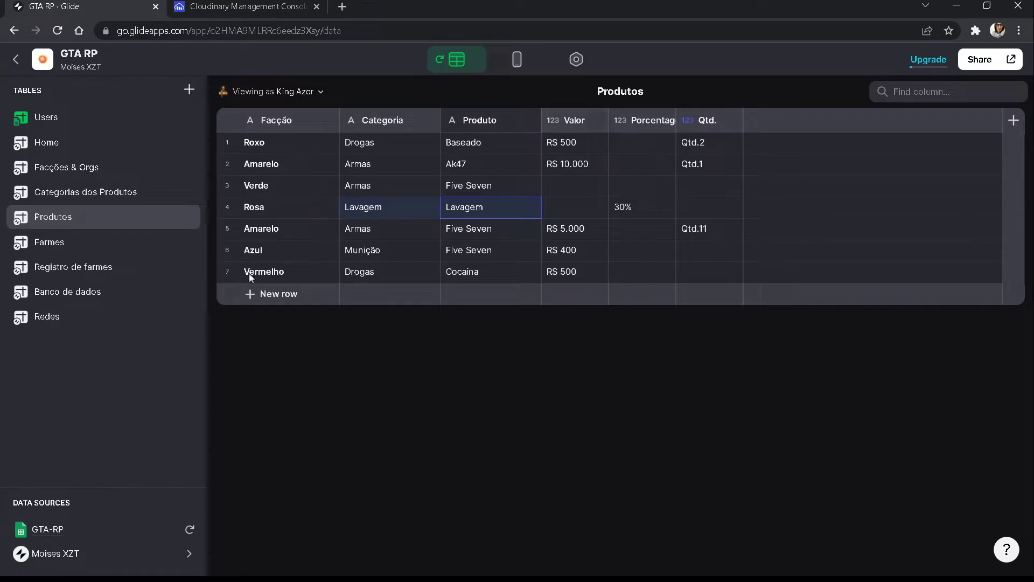
pyautogui.click(86, 193)
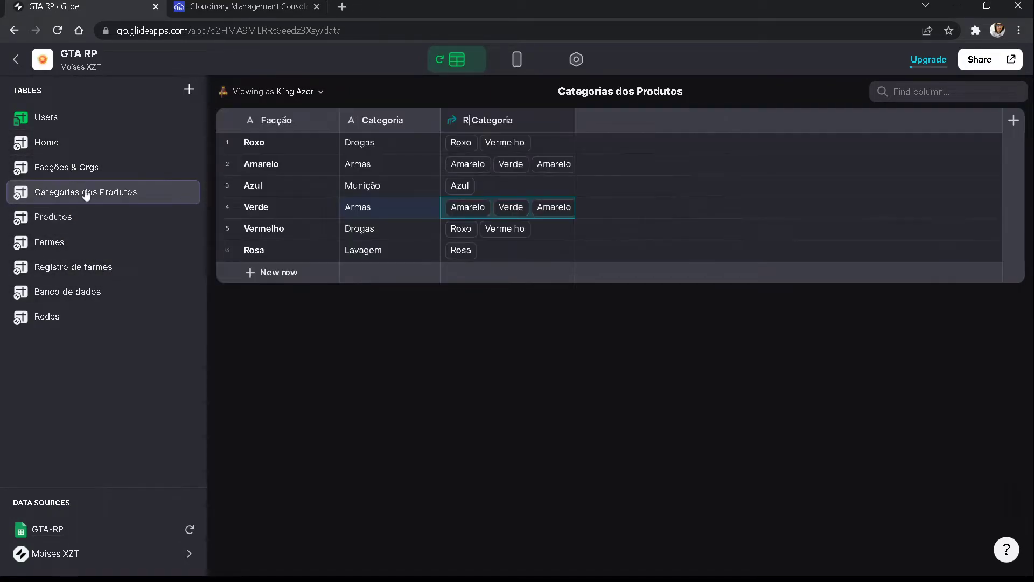
pyautogui.click(71, 221)
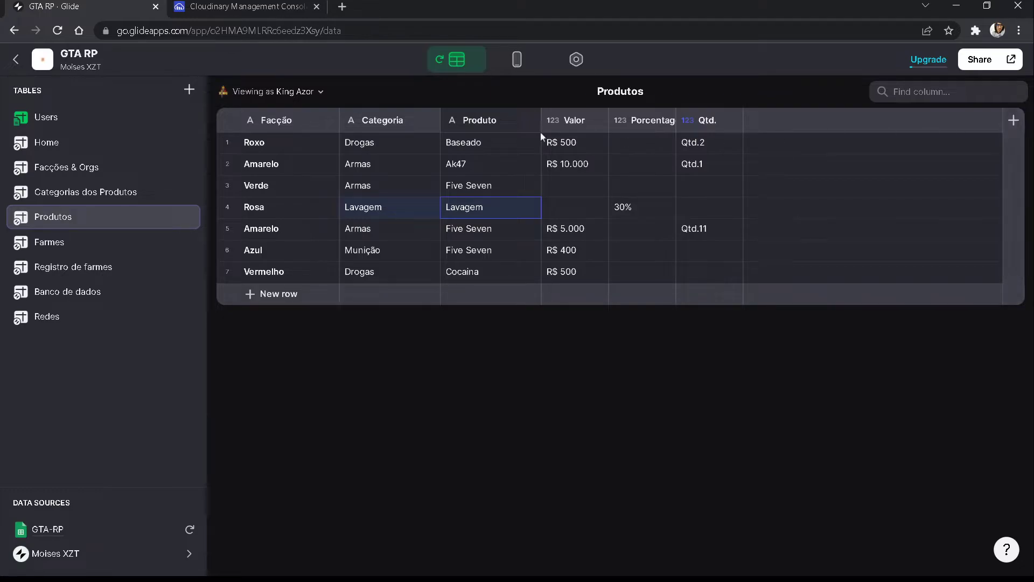
pyautogui.click(515, 53)
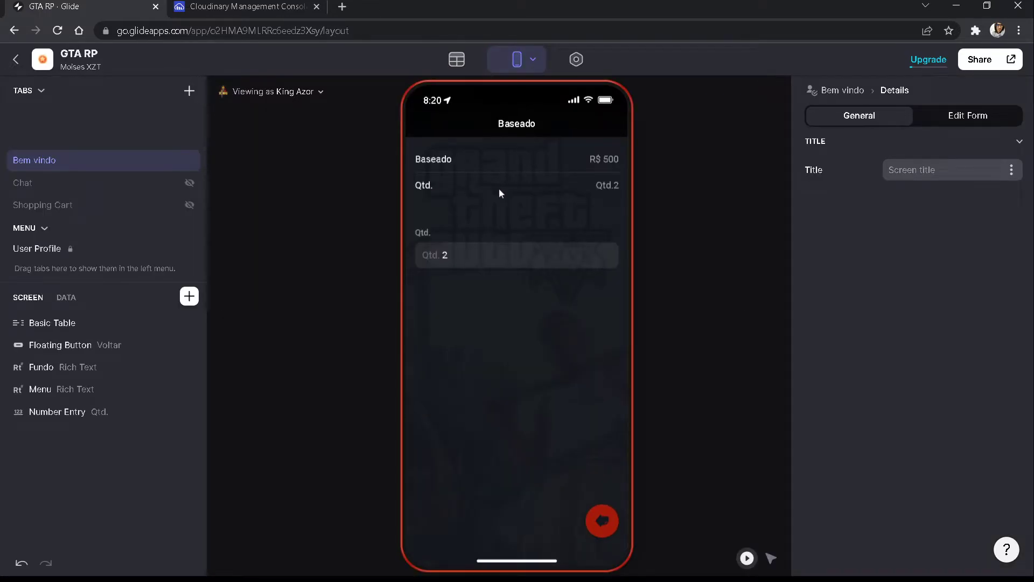
pyautogui.click(456, 256)
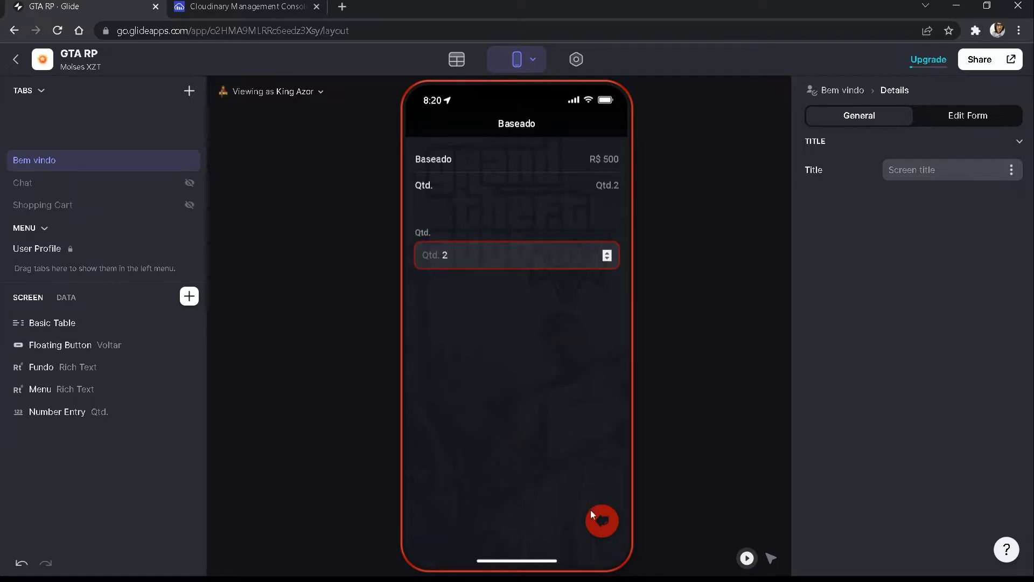
pyautogui.click(597, 521)
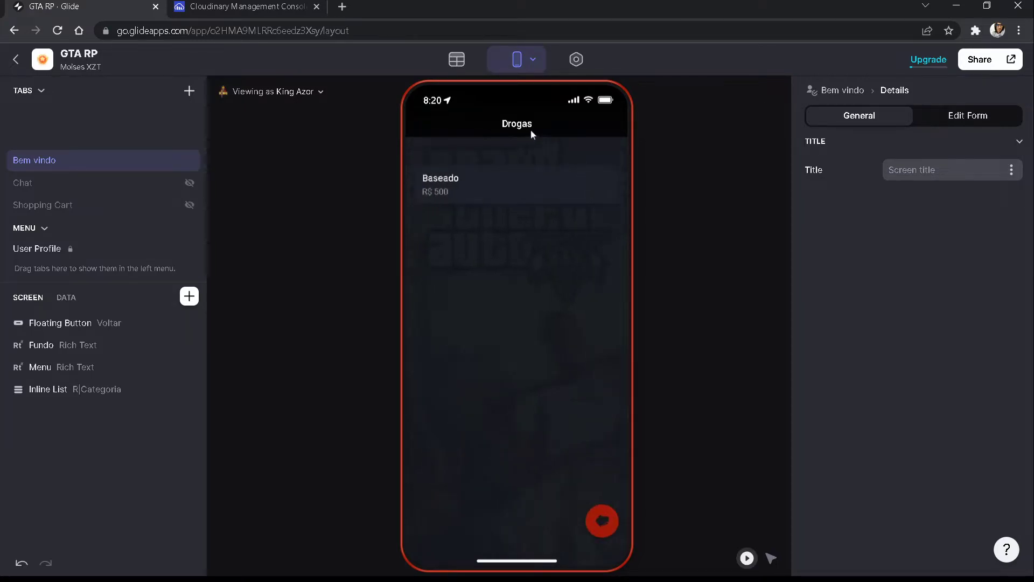
# Step: Copy all components of the Baseado detail screen
pyautogui.click(458, 187)
pyautogui.rightClick(73, 370)
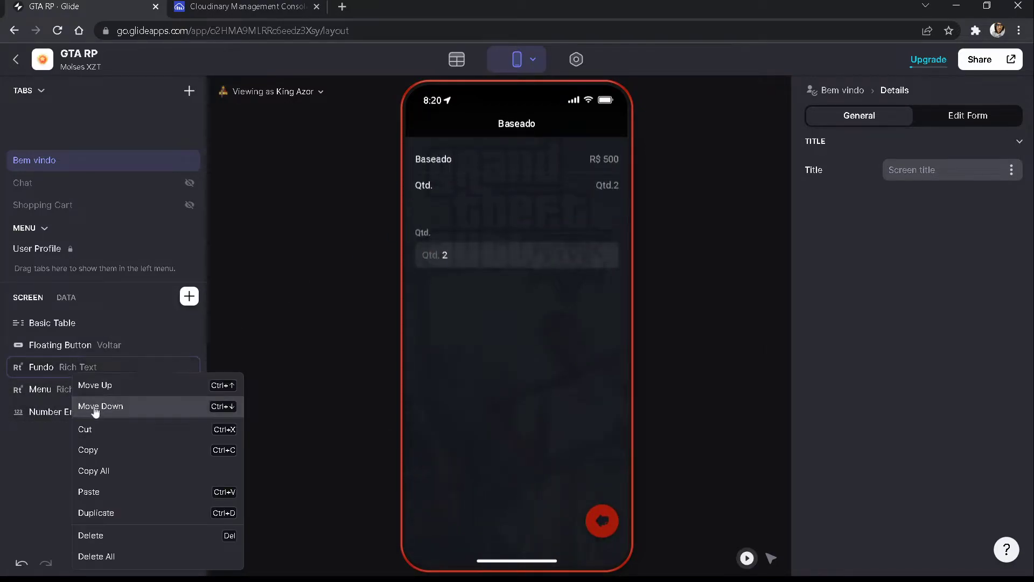
pyautogui.click(107, 469)
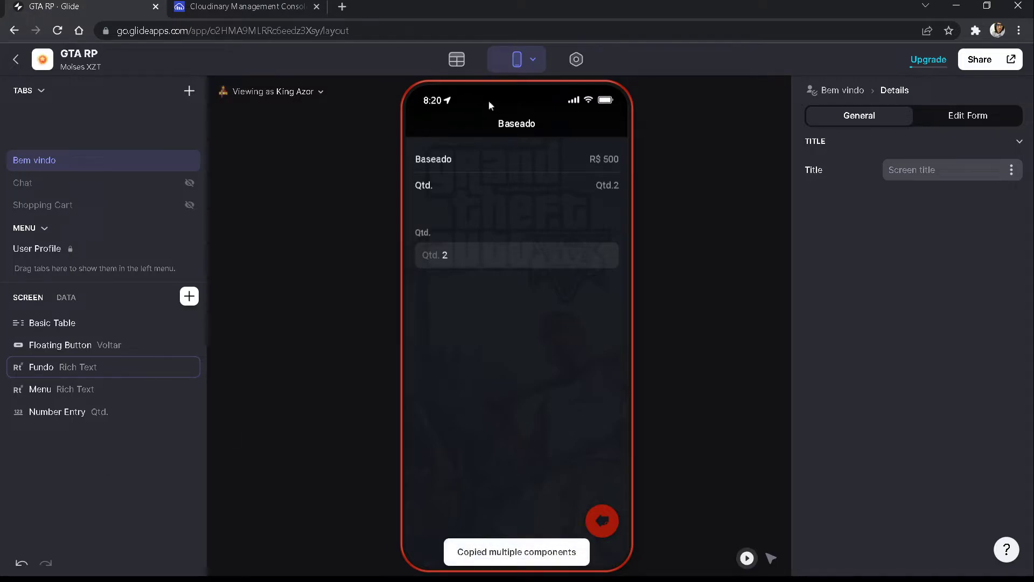
# Step: Add a new column labelled Hora|Add to the Produtos data table
pyautogui.click(457, 60)
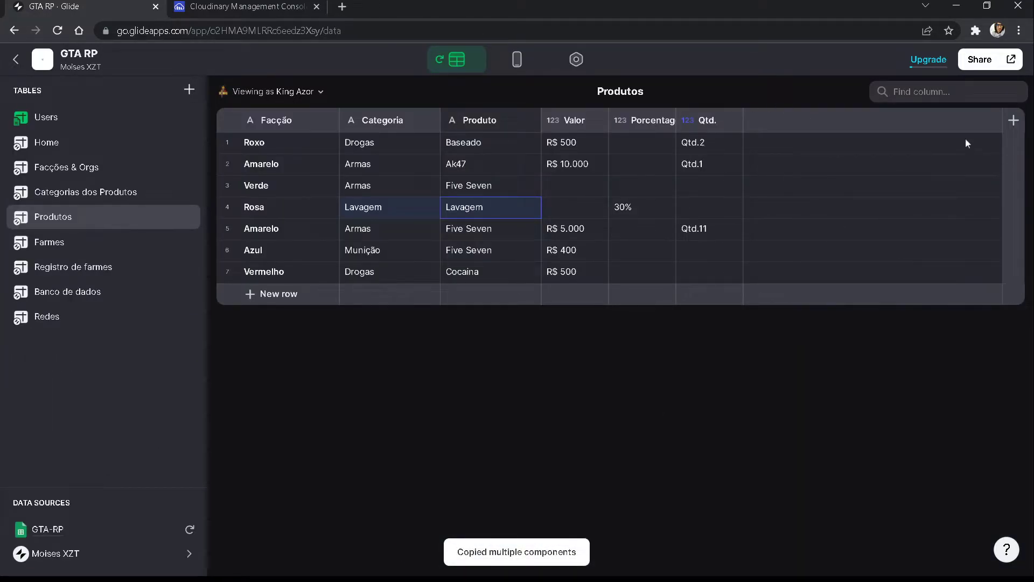
pyautogui.click(1014, 120)
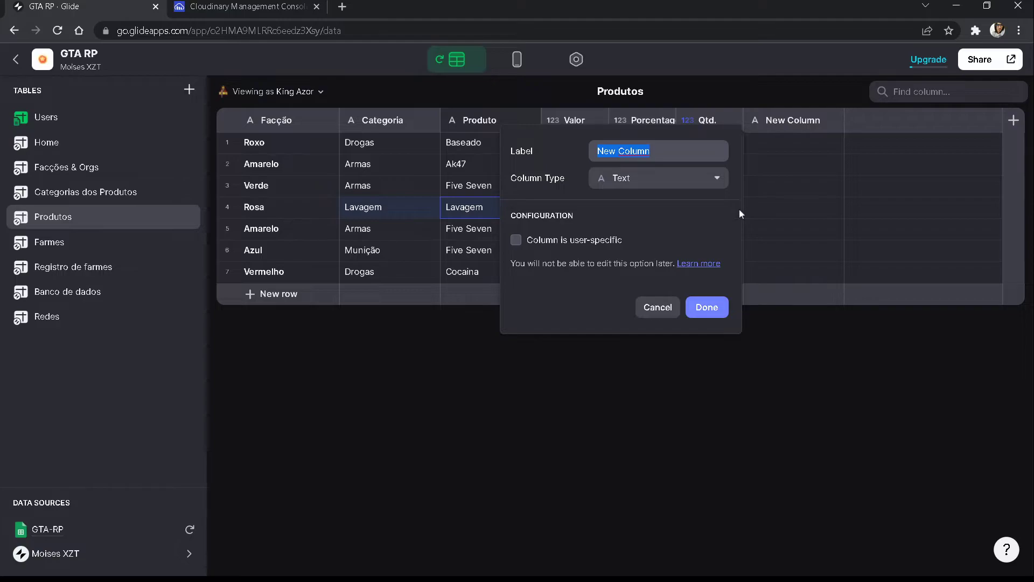
pyautogui.write('Add')
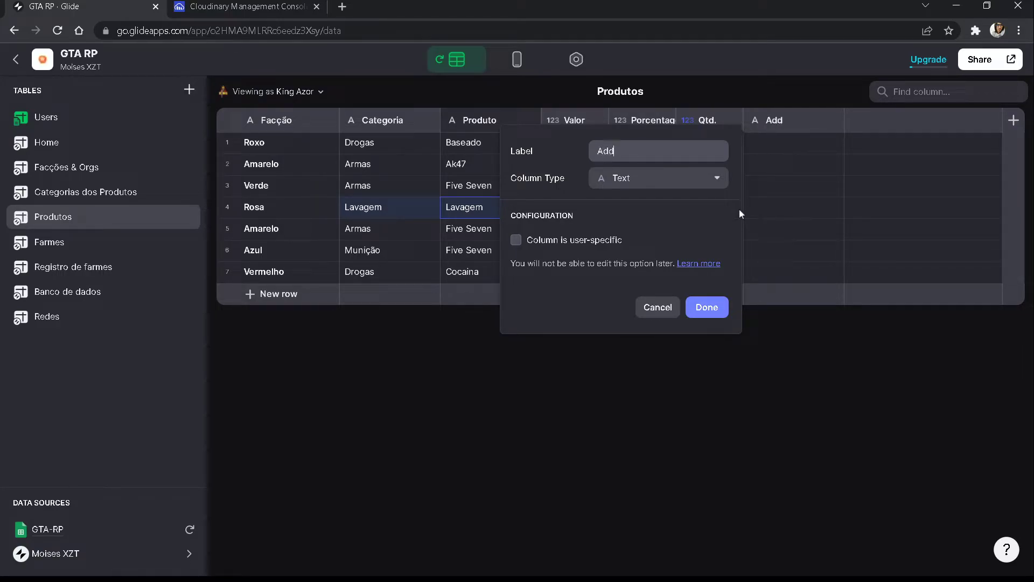
pyautogui.press('BackSpace')
pyautogui.press('BackSpace')
pyautogui.press('BackSpace')
pyautogui.write('Hora|Add')
# Step: Make Hora|Add a user-specific Date/Time column, choose its date and time formats, and save it
pyautogui.click(642, 182)
pyautogui.moveTo(640, 203)
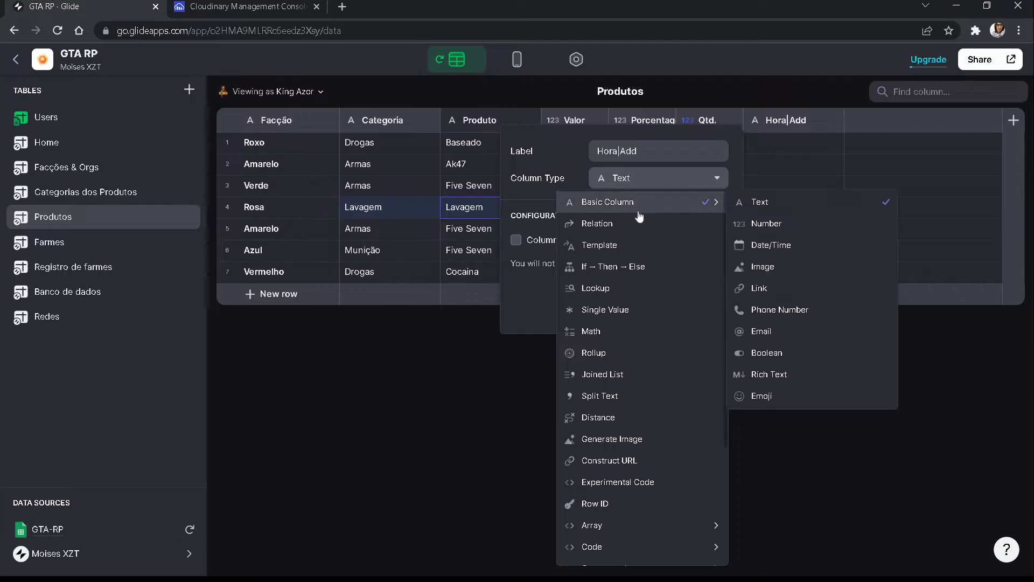
pyautogui.click(787, 244)
pyautogui.click(544, 243)
pyautogui.click(628, 326)
pyautogui.click(598, 370)
pyautogui.click(635, 353)
pyautogui.click(570, 375)
pyautogui.click(707, 388)
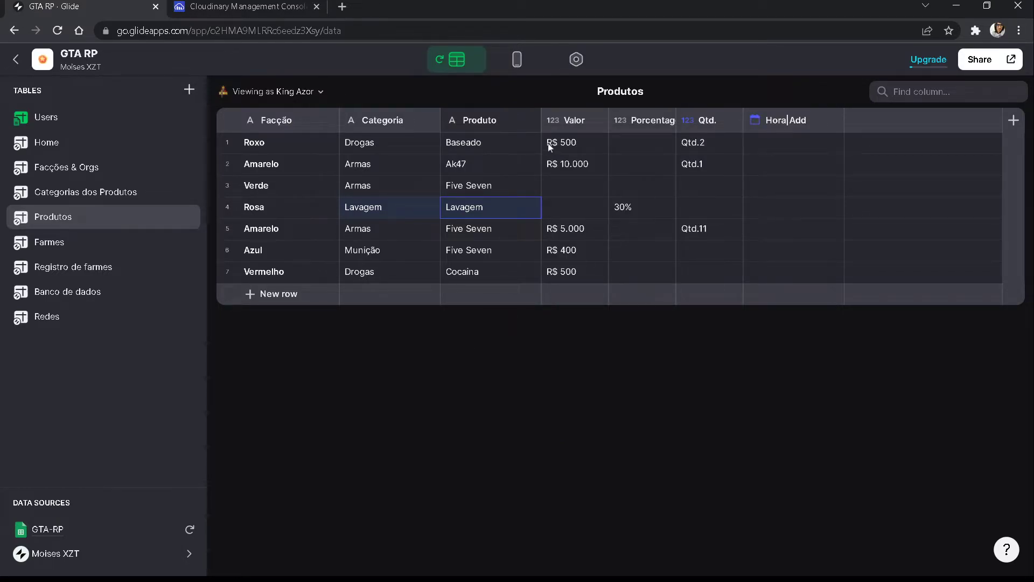
# Step: Start a new custom action for the R|Categoria inline list on the Drogas screen
pyautogui.click(514, 66)
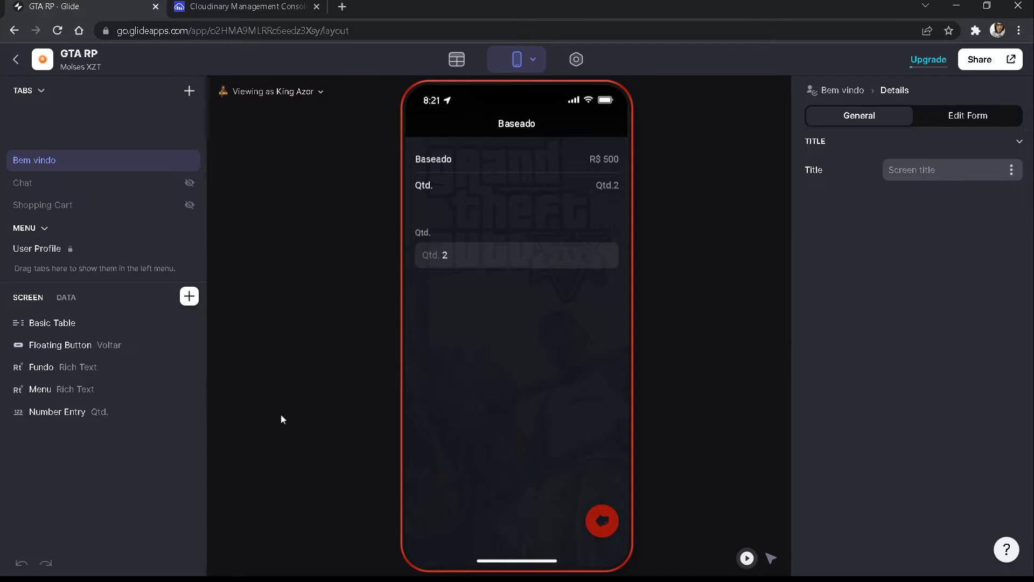
pyautogui.click(590, 525)
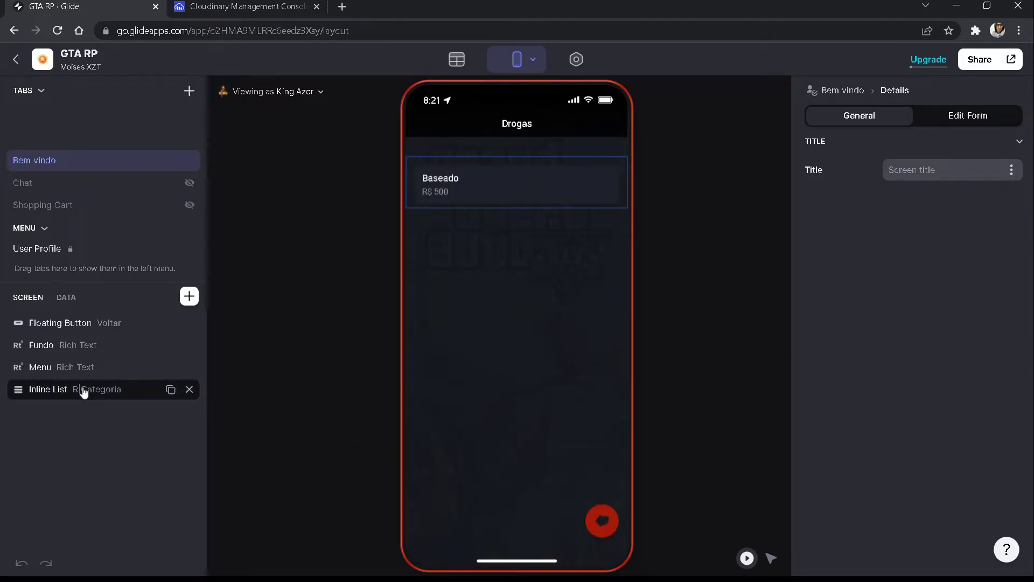
pyautogui.click(83, 390)
pyautogui.scroll(-10, 899, 346)
pyautogui.scroll(4, 889, 248)
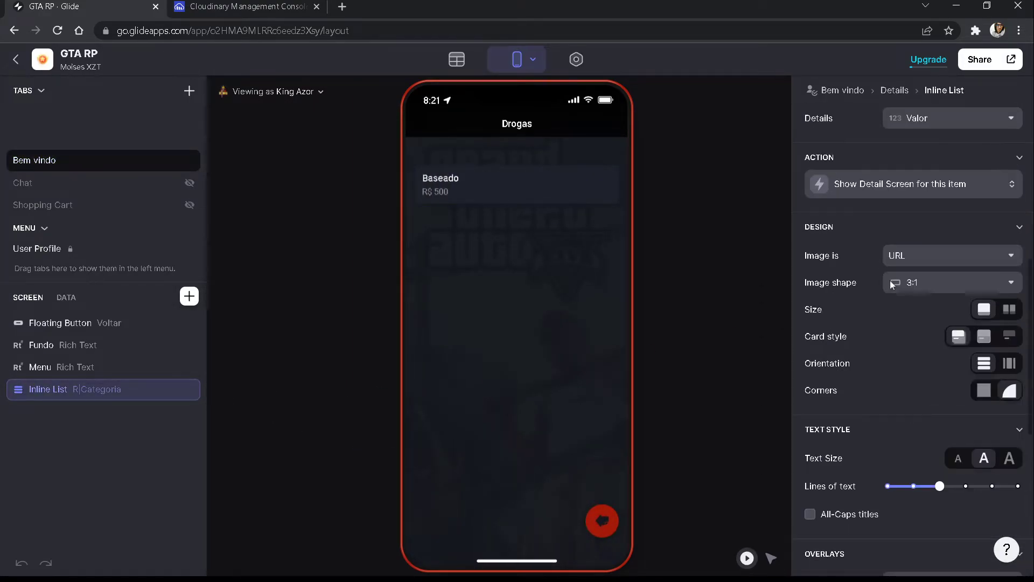
pyautogui.click(874, 188)
pyautogui.click(859, 237)
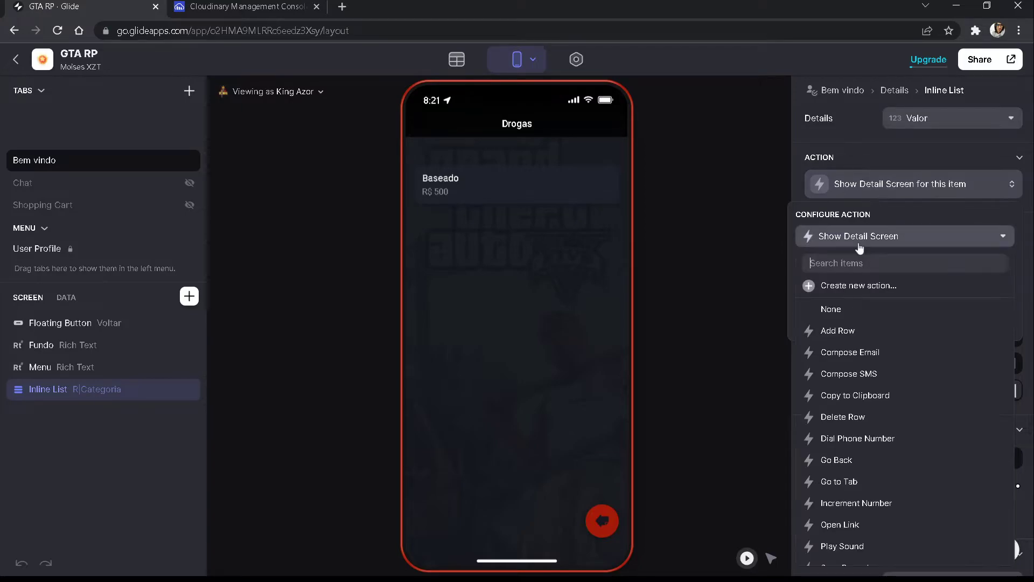
pyautogui.click(858, 285)
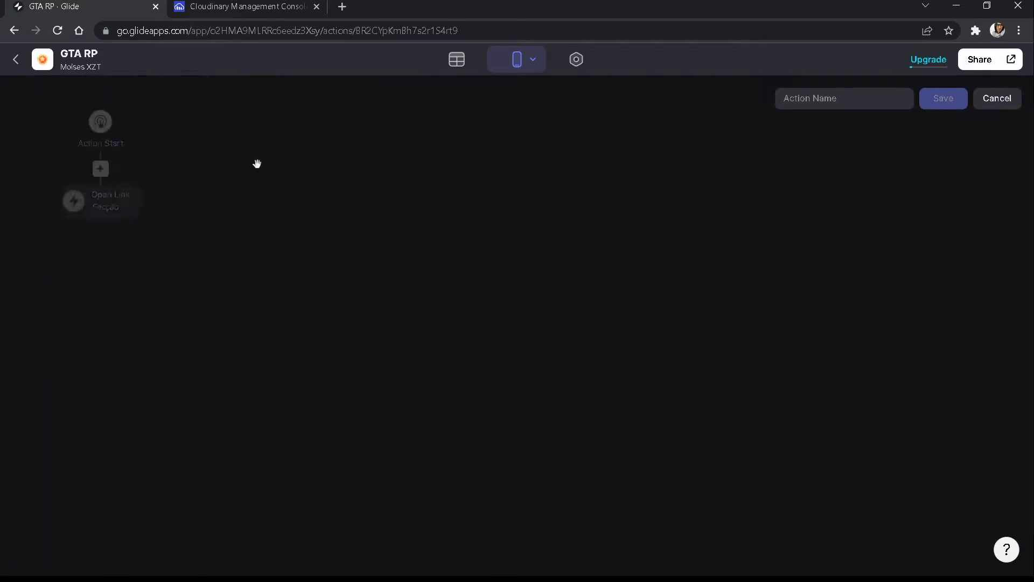
# Step: Change the custom action's Open Link step to Set Column Values for this item
pyautogui.click(114, 202)
pyautogui.click(130, 284)
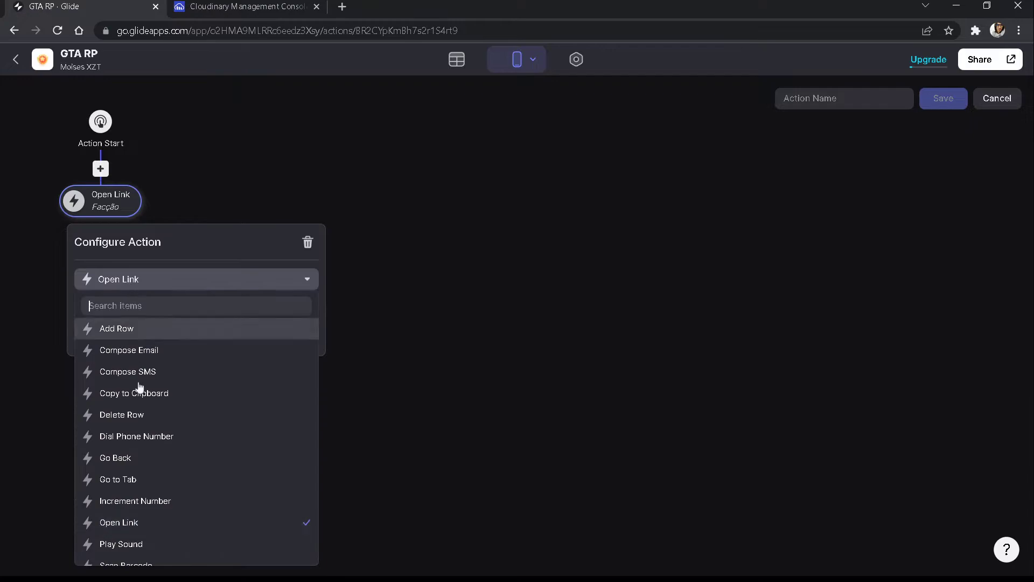
pyautogui.scroll(-6, 144, 425)
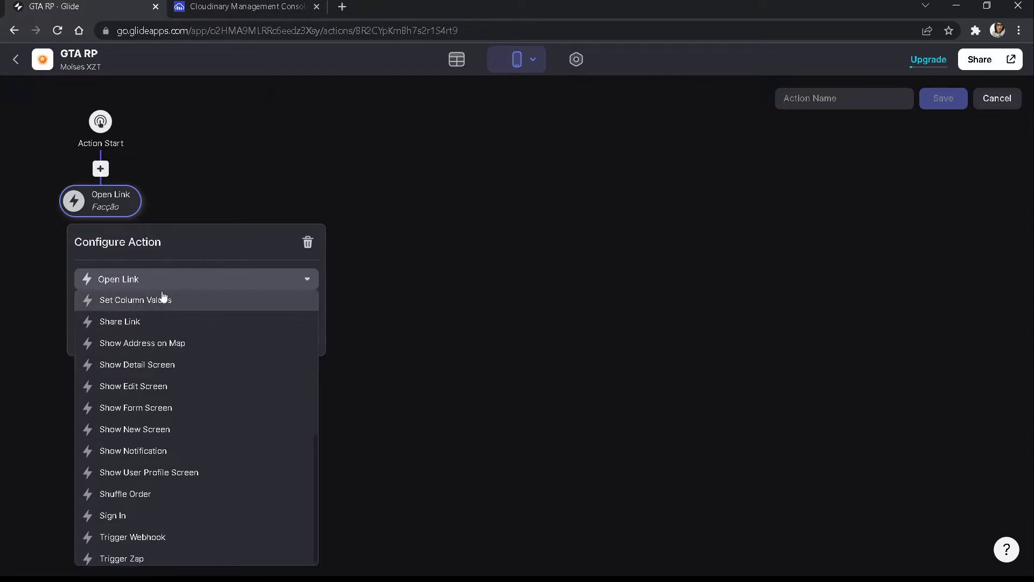
pyautogui.click(162, 297)
pyautogui.scroll(-1, 144, 439)
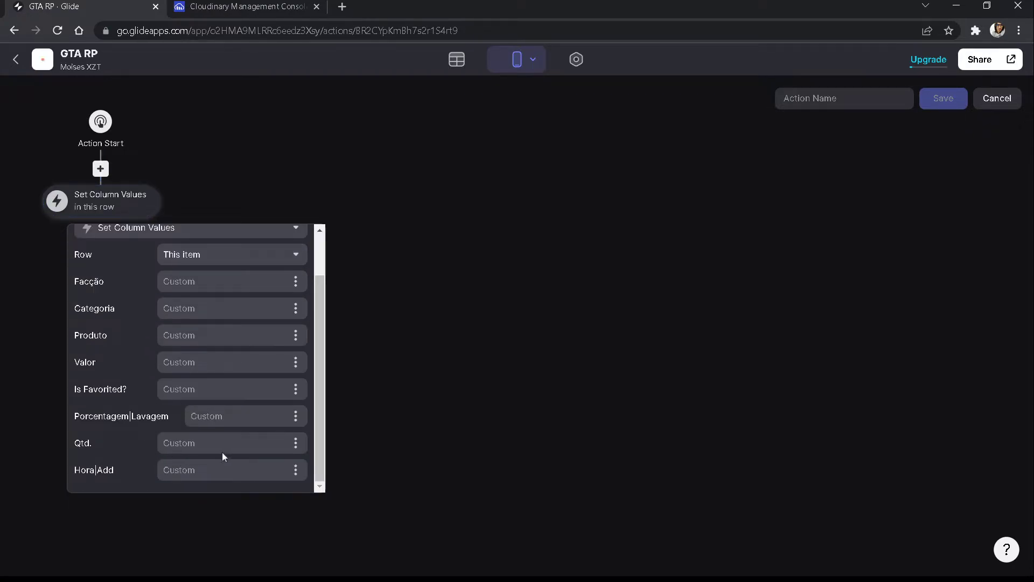
# Step: Set Hora|Add to the current date/time in the Set Column Values step and save the custom action as 1
pyautogui.click(296, 471)
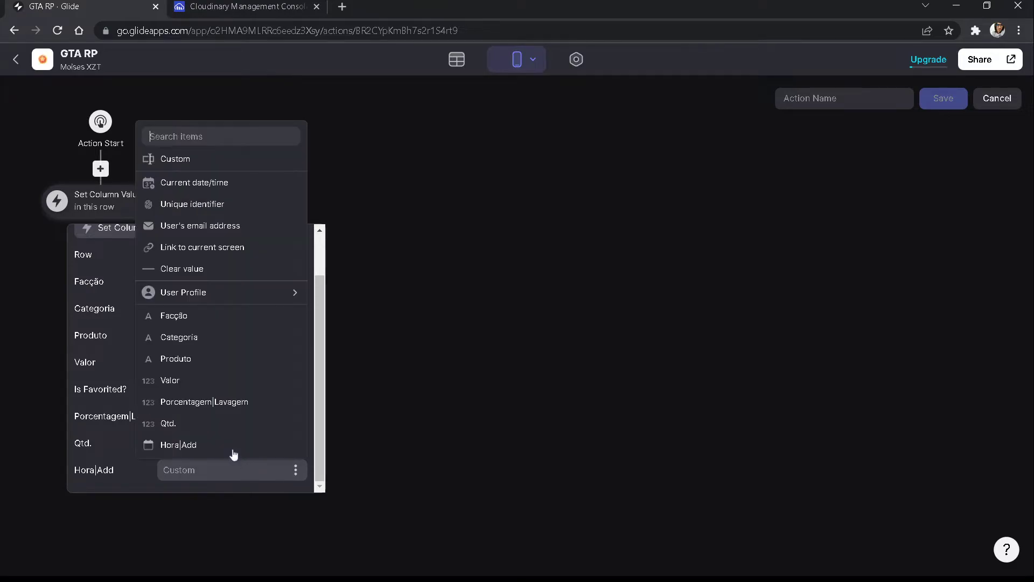
pyautogui.click(212, 183)
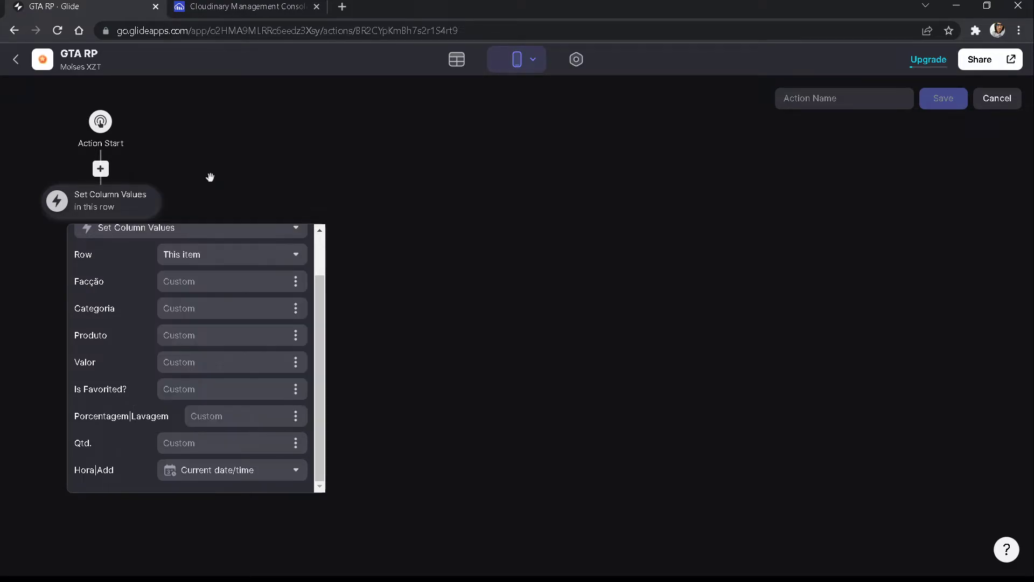
pyautogui.click(844, 98)
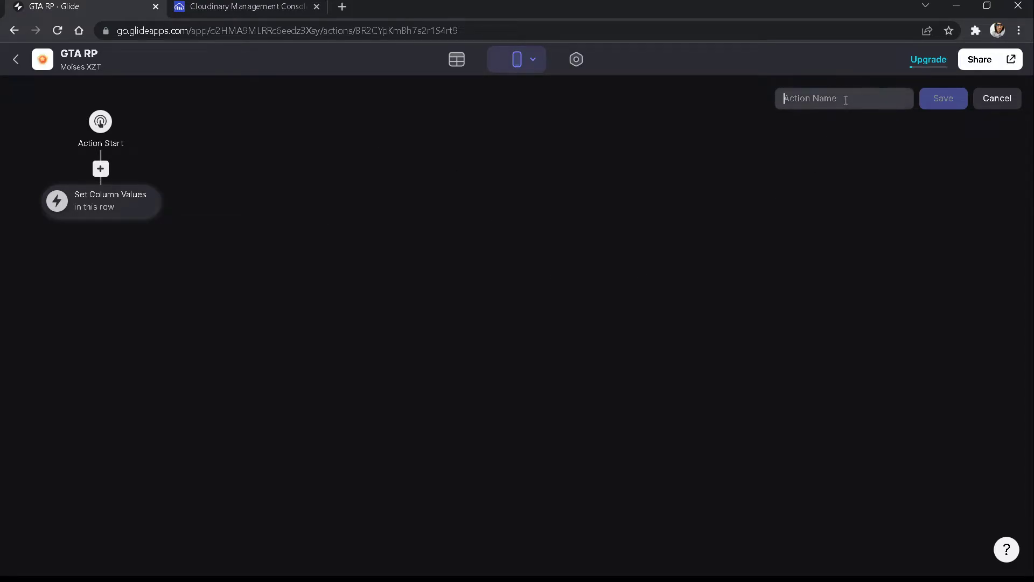
pyautogui.write('1')
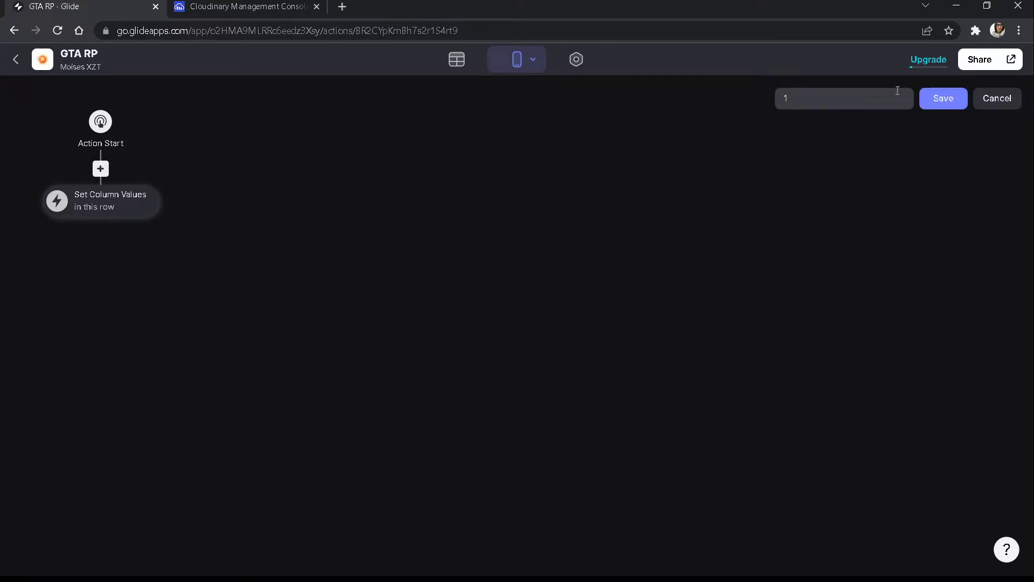
pyautogui.click(934, 97)
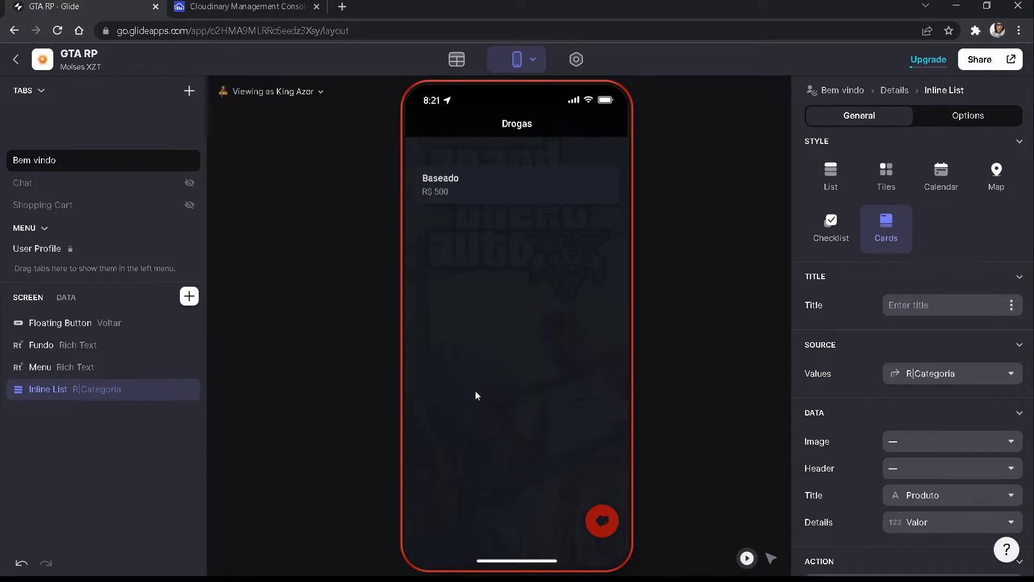
# Step: Open the R|Categoria inline list's custom action 1 for editing
pyautogui.click(68, 371)
pyautogui.click(73, 396)
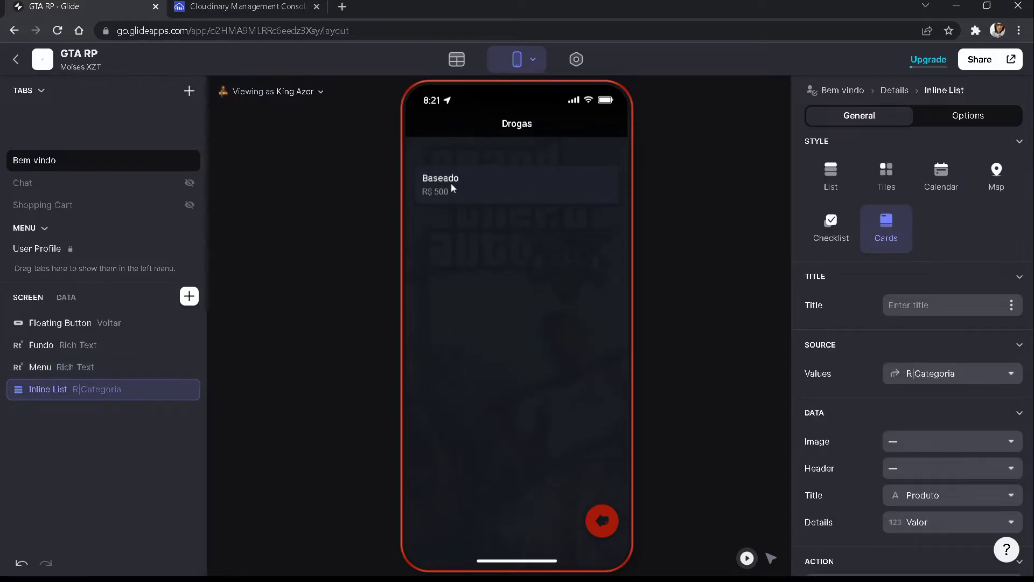
pyautogui.scroll(-5, 916, 361)
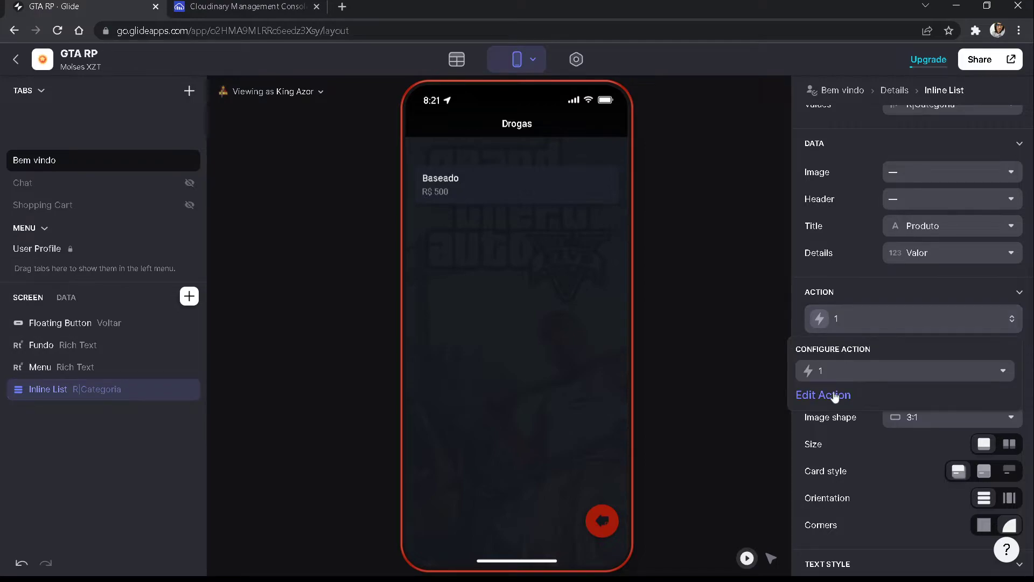
pyautogui.click(824, 393)
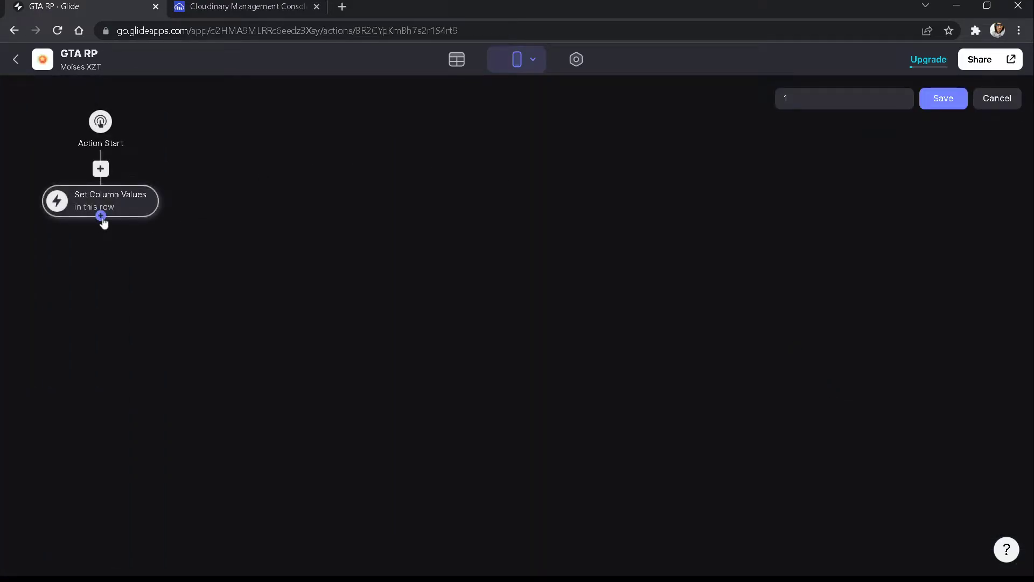
# Step: Add a Show Detail Screen step for this item after Set Column Values and save the action
pyautogui.click(102, 219)
pyautogui.scroll(-5, 192, 416)
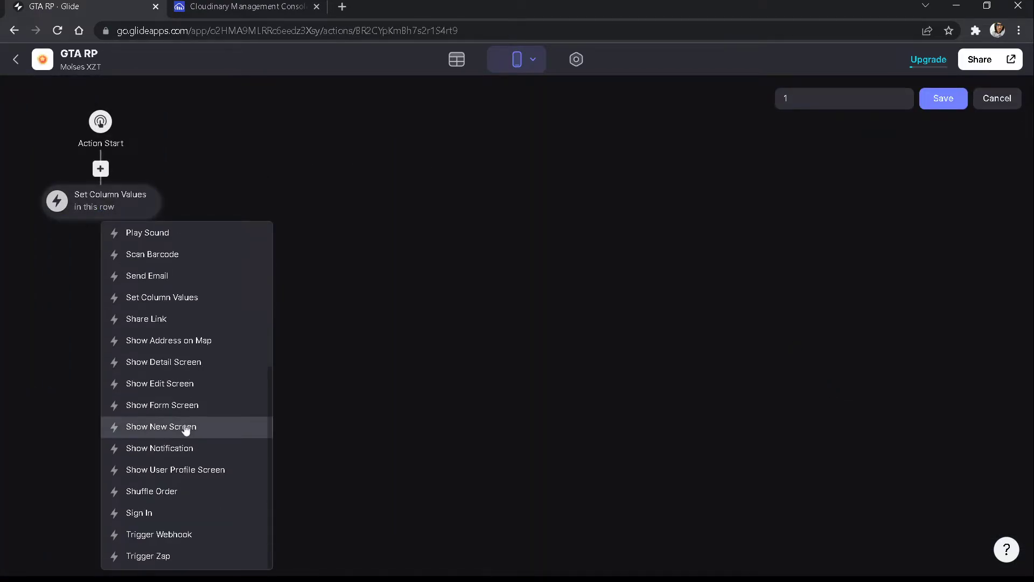
pyautogui.click(171, 341)
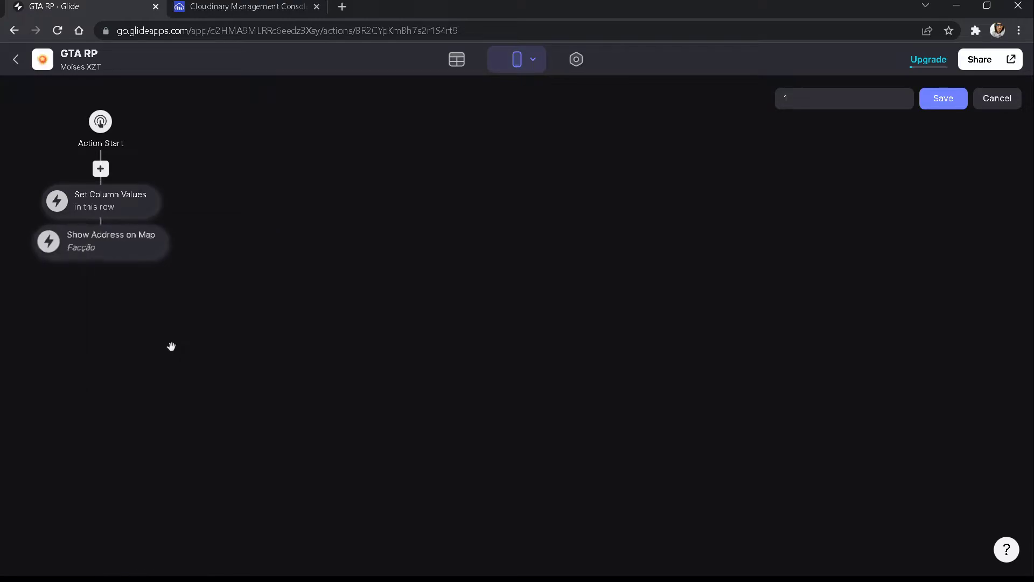
pyautogui.click(135, 239)
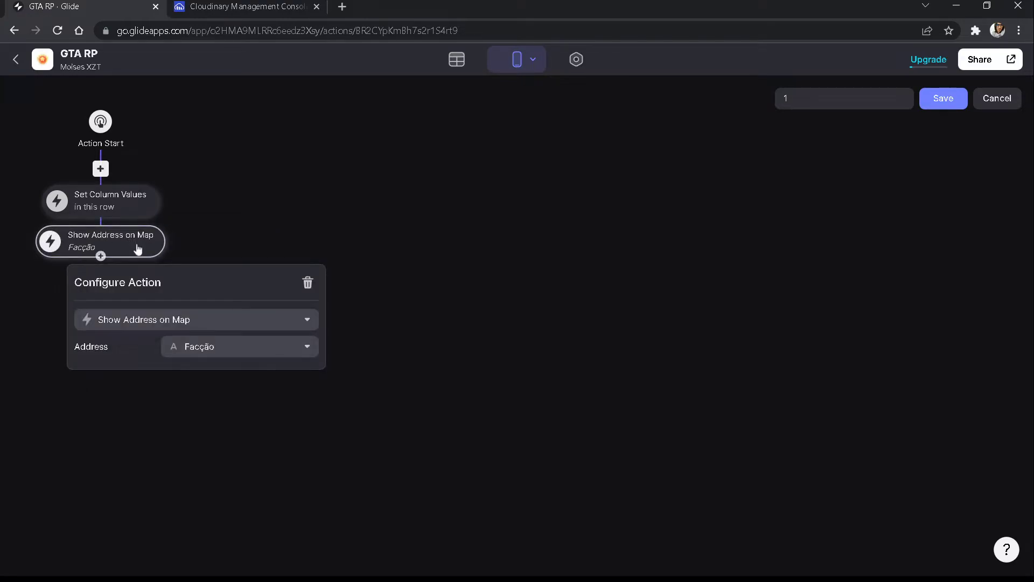
pyautogui.click(196, 324)
pyautogui.scroll(-2, 164, 201)
pyautogui.scroll(-3, 164, 200)
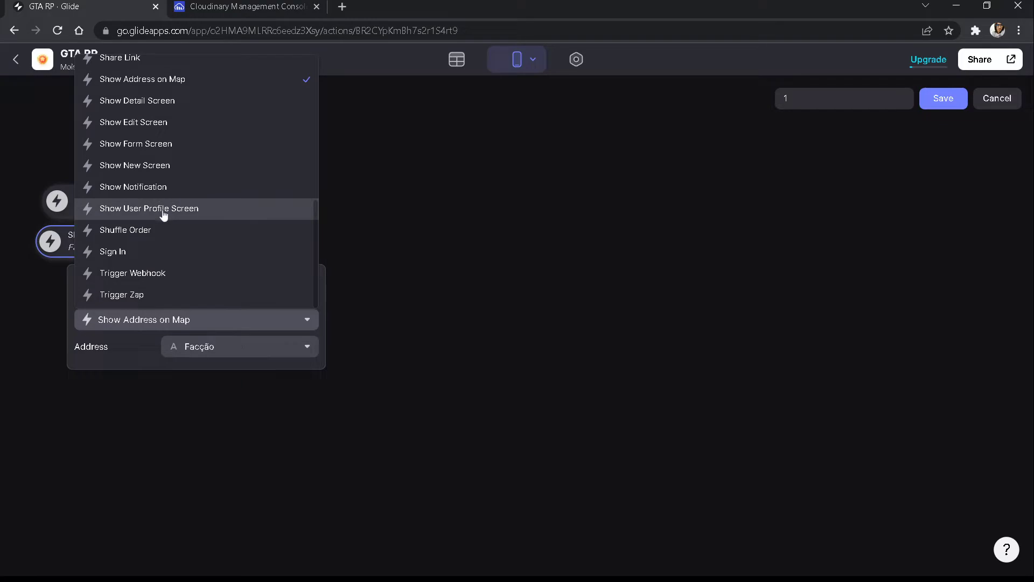
pyautogui.click(149, 103)
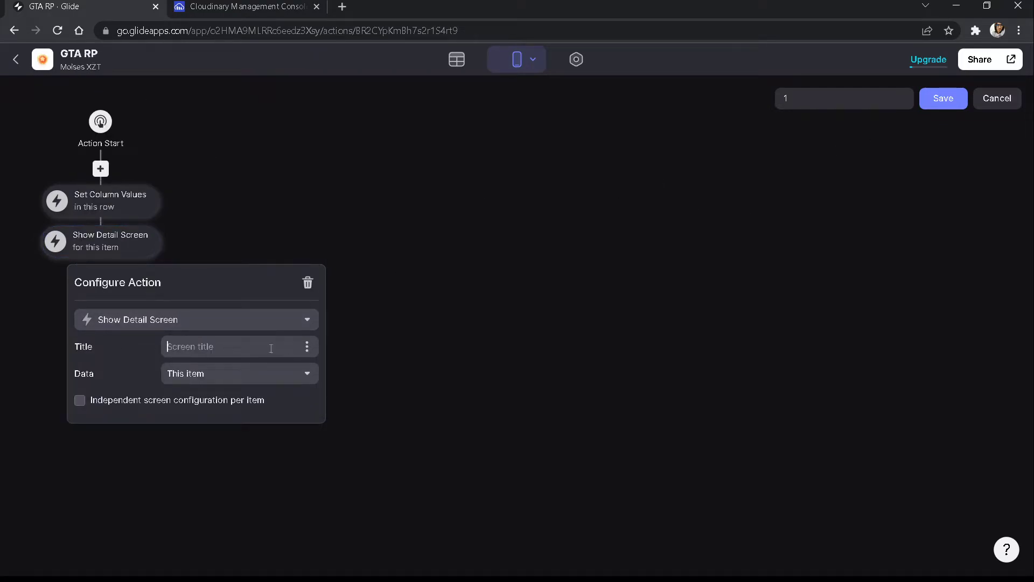
pyautogui.click(944, 99)
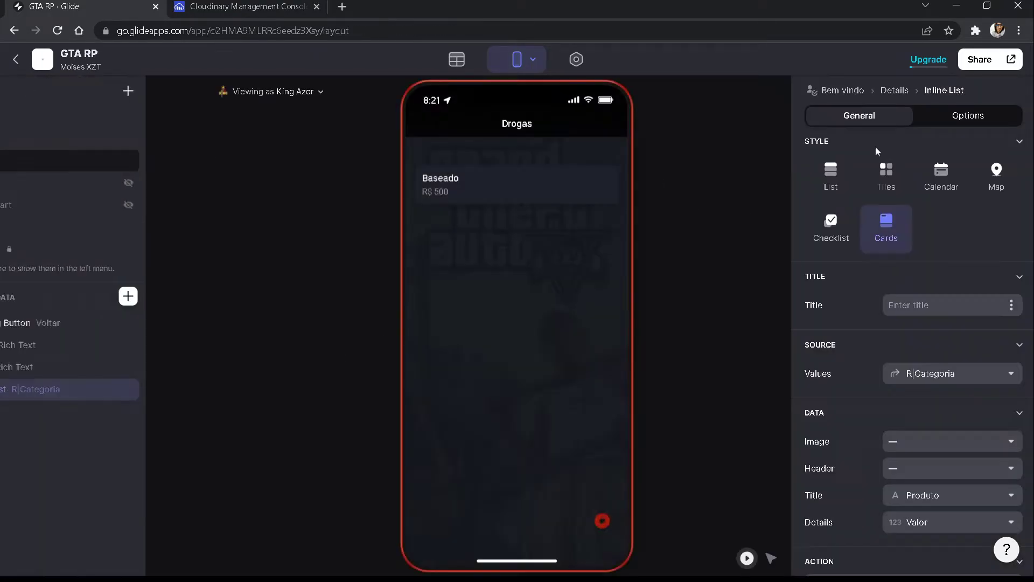
# Step: Test the action on the Baseado card in the preview and check its row in the Produtos data table
pyautogui.click(521, 179)
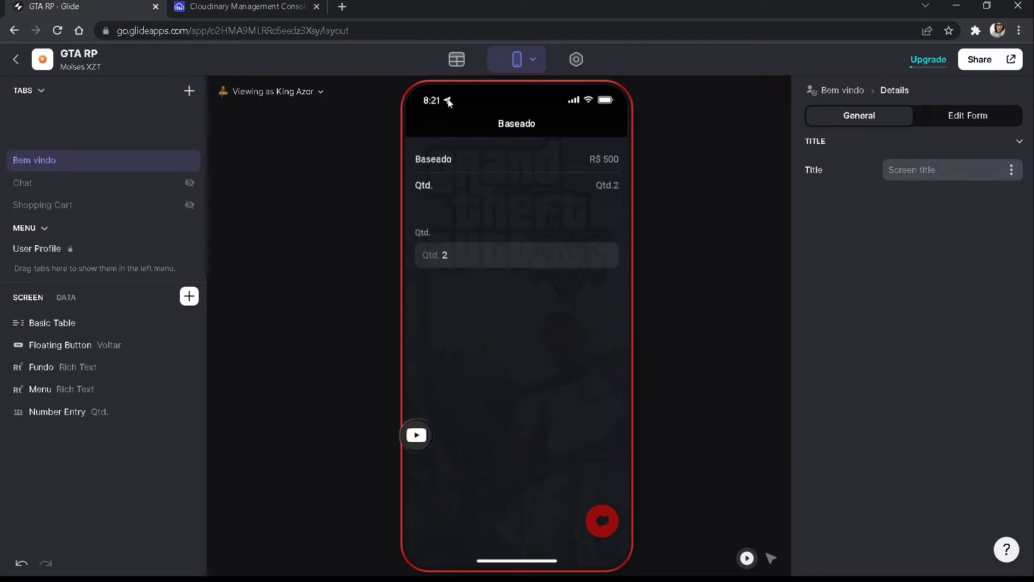
pyautogui.click(457, 59)
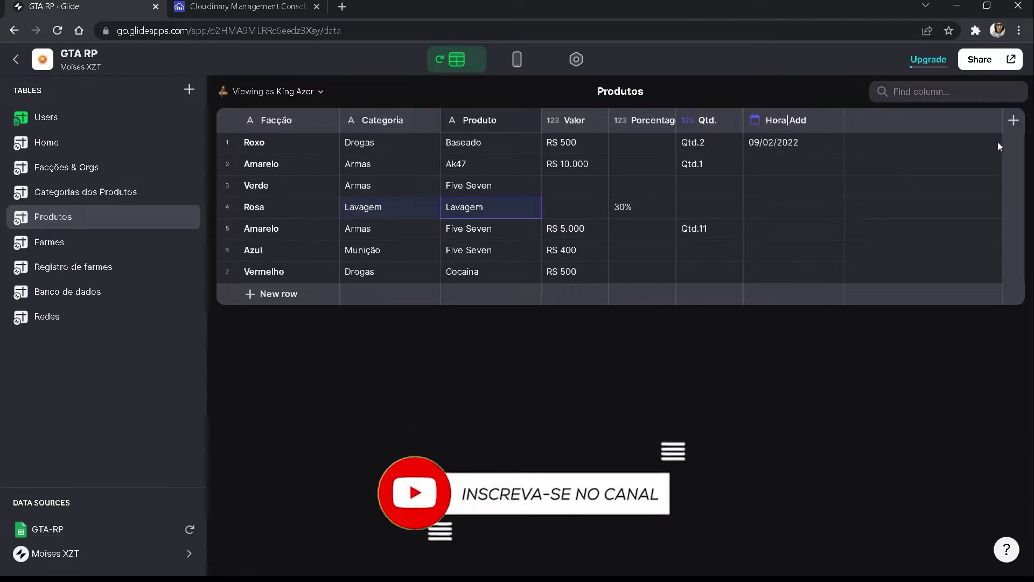
# Step: Add a new column labelled Limpar|Hora to the Produtos table
pyautogui.click(1011, 119)
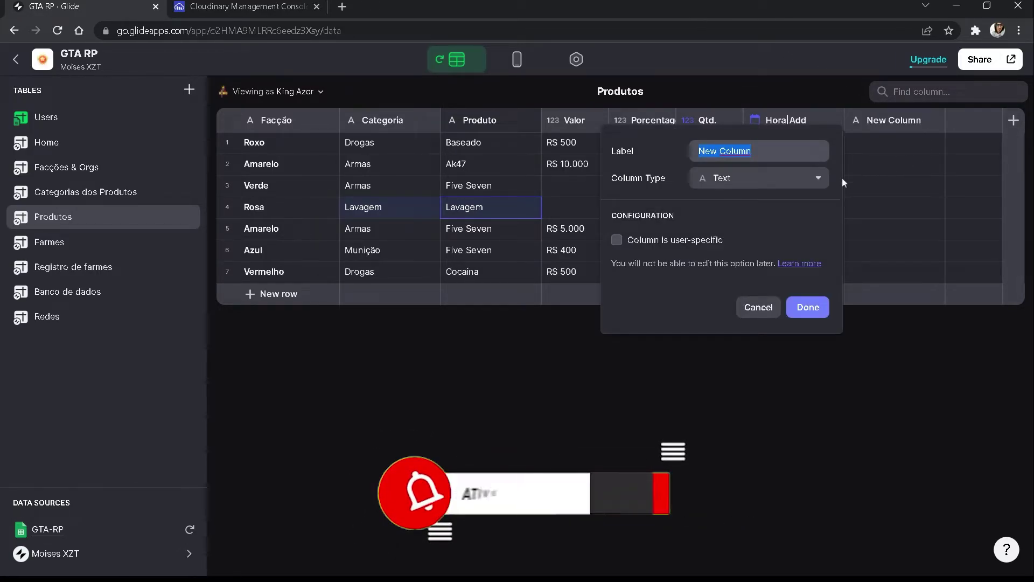
pyautogui.write('Lo')
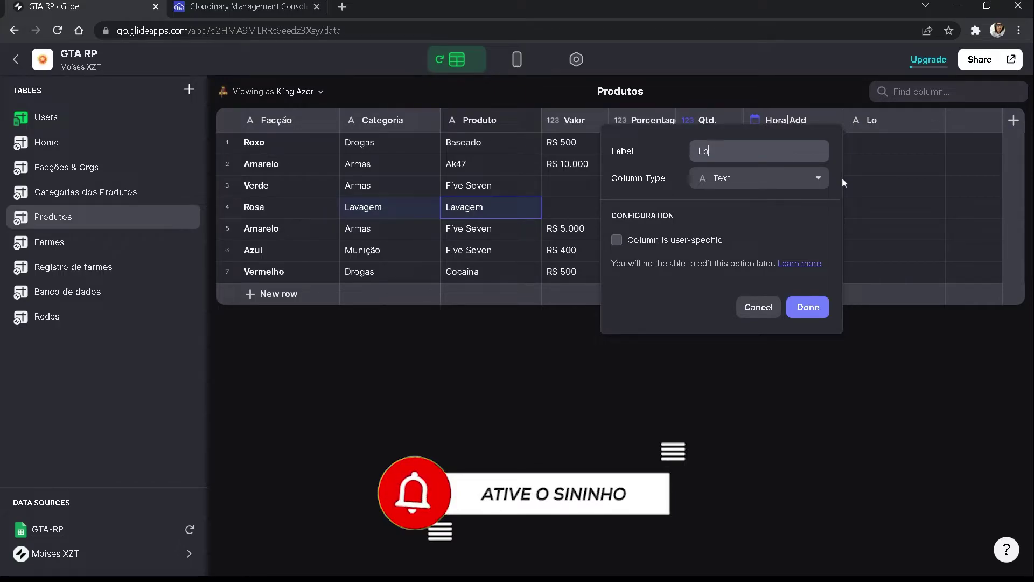
pyautogui.write('mpar')
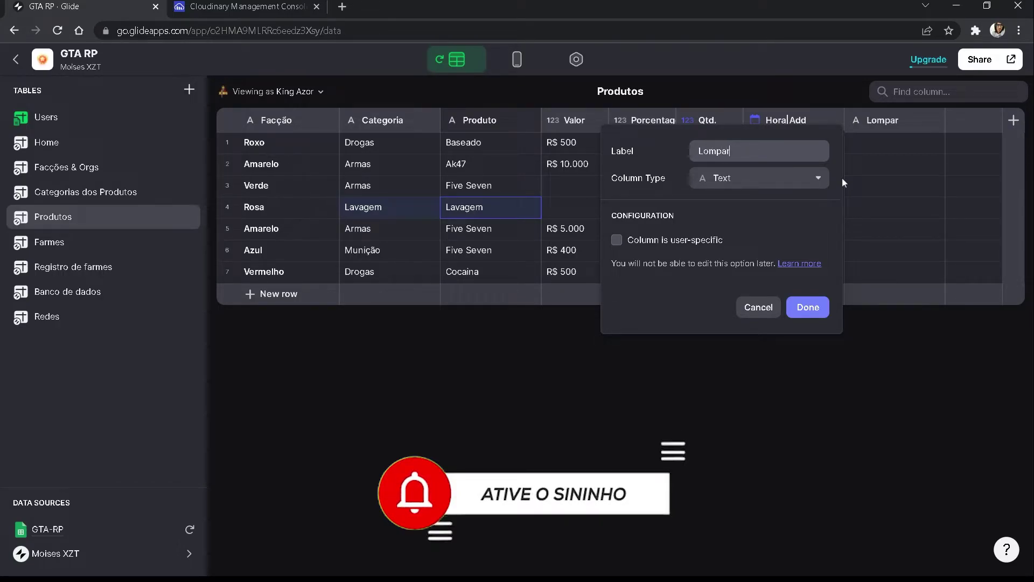
pyautogui.press('Left')
pyautogui.press('Left')
pyautogui.press('Left')
pyautogui.press('Left')
pyautogui.press('BackSpace')
pyautogui.write('i')
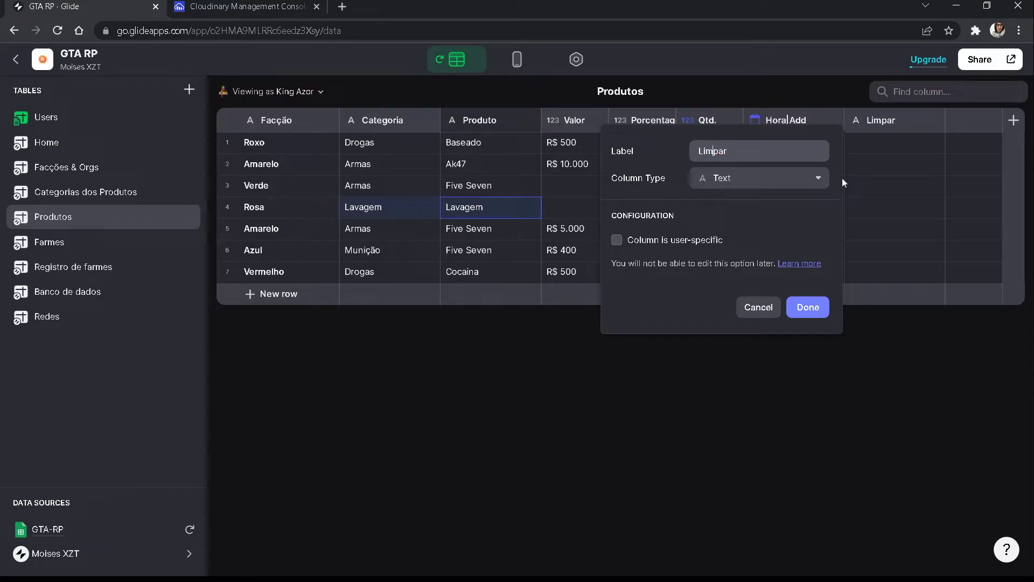
pyautogui.press('Right')
pyautogui.press('Right')
pyautogui.write('Hora')
# Step: Make Limpar|Hora a user-specific Date/Time column showing the date only in Short format, and save it
pyautogui.click(797, 173)
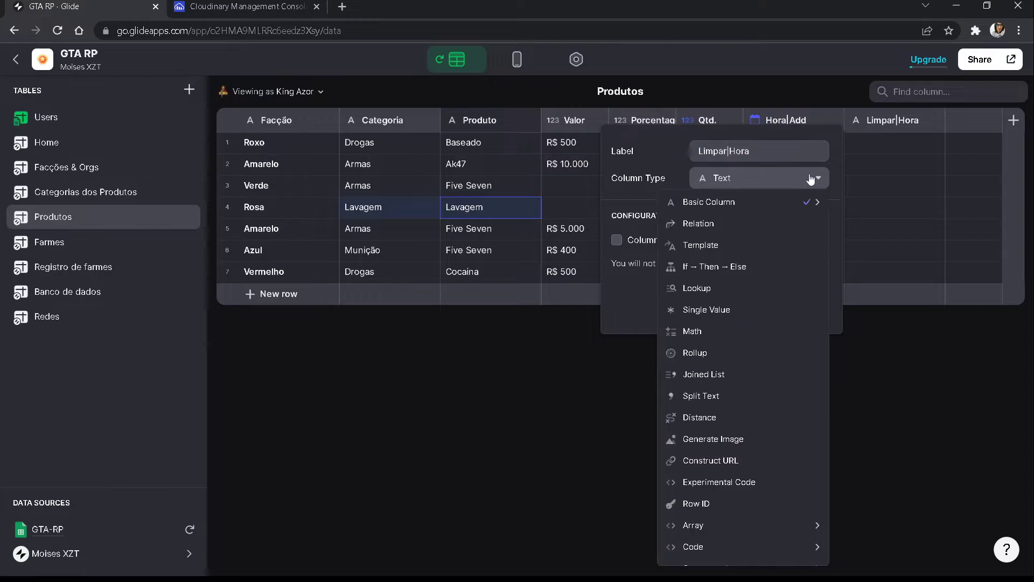
pyautogui.moveTo(766, 208)
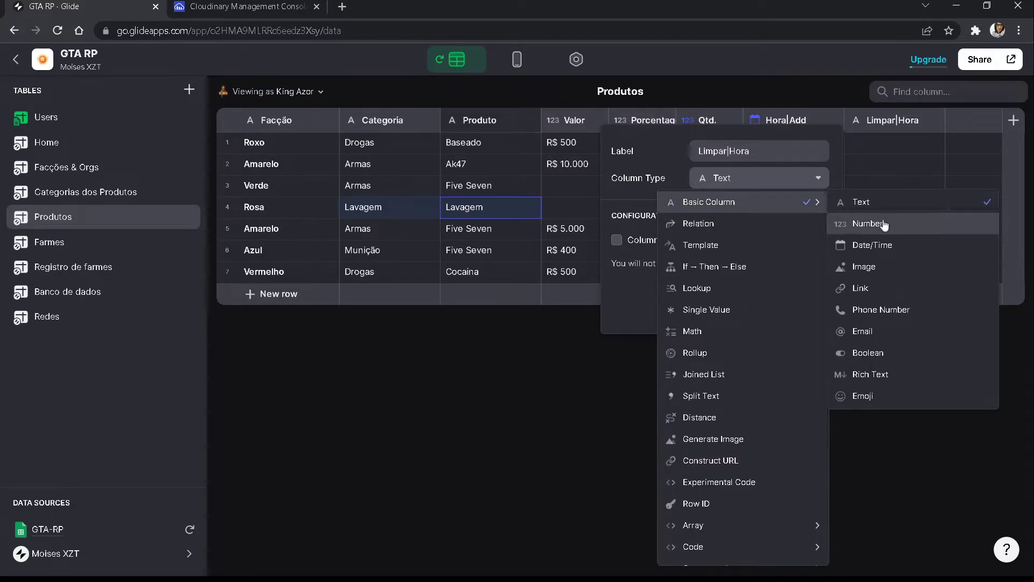
pyautogui.click(878, 244)
pyautogui.click(727, 330)
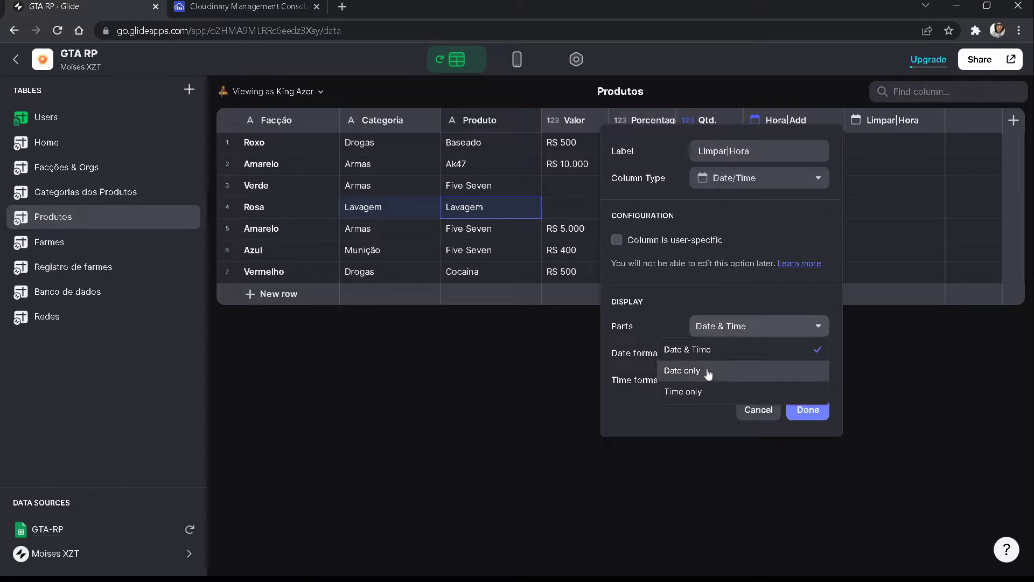
pyautogui.click(706, 370)
pyautogui.click(615, 241)
pyautogui.click(718, 354)
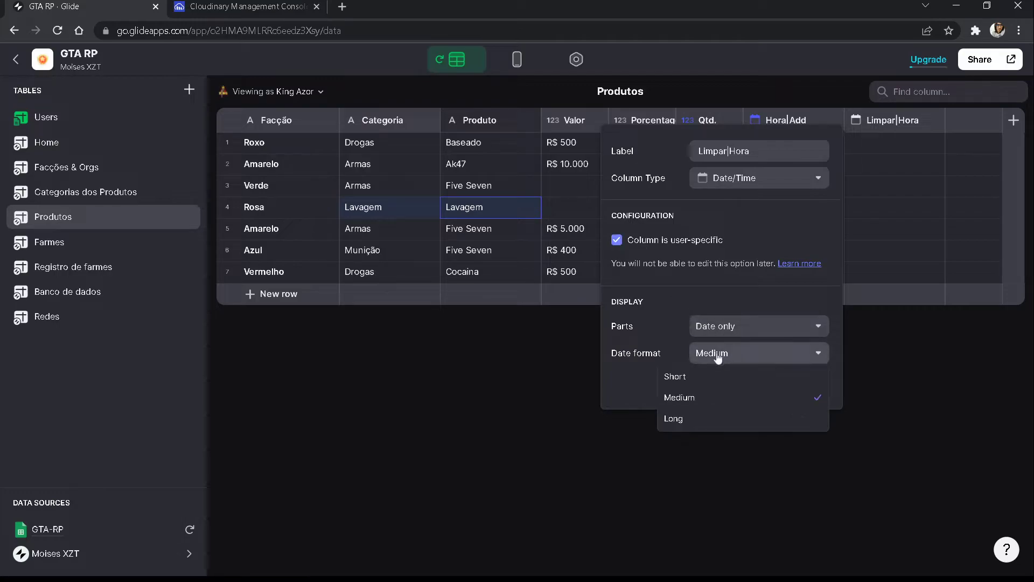
pyautogui.click(695, 374)
pyautogui.click(808, 383)
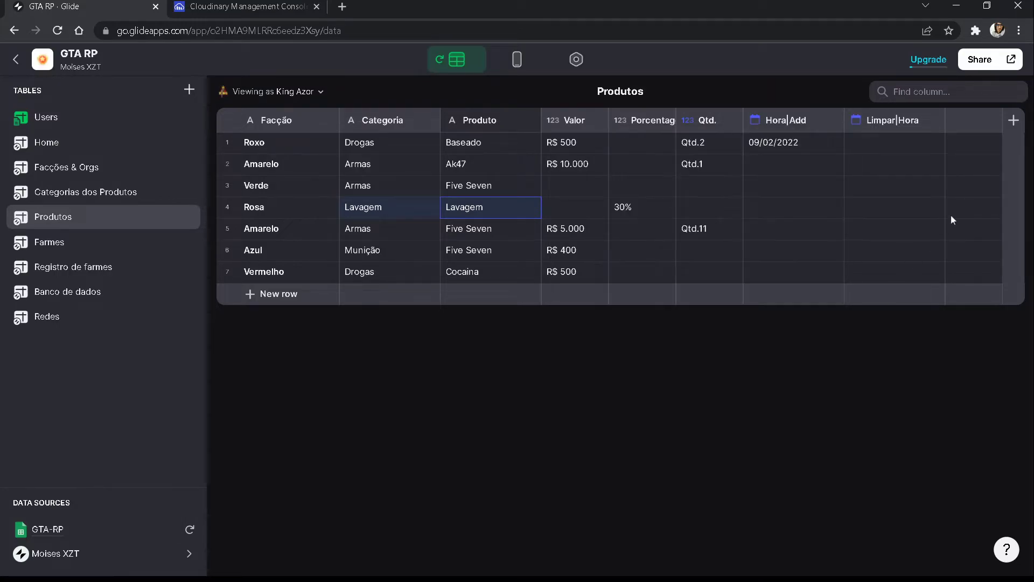
# Step: Add another column to the Produtos table labelled IF|Hora with the If → Then → Else type
pyautogui.click(1013, 119)
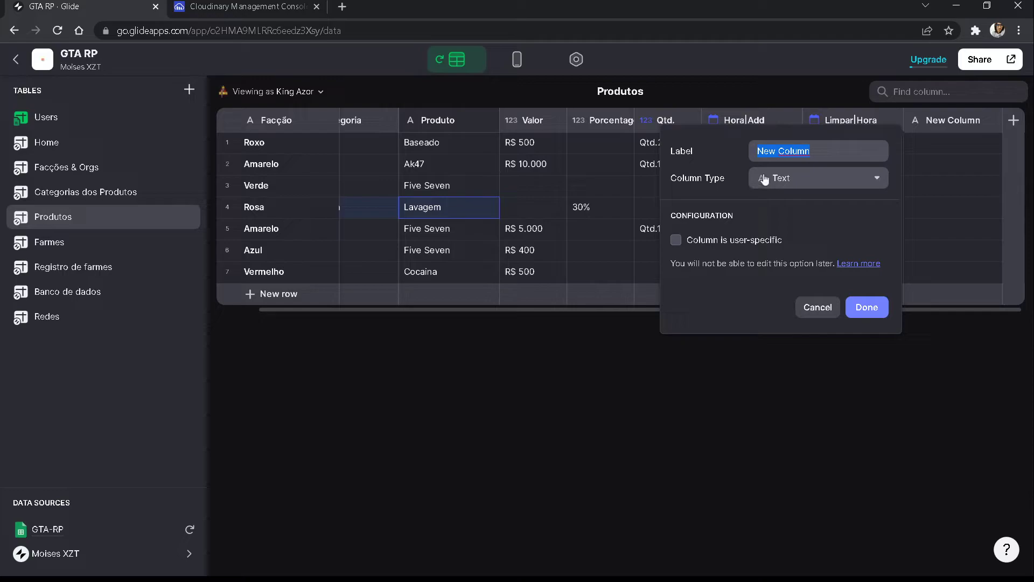
pyautogui.write('IF|Hora')
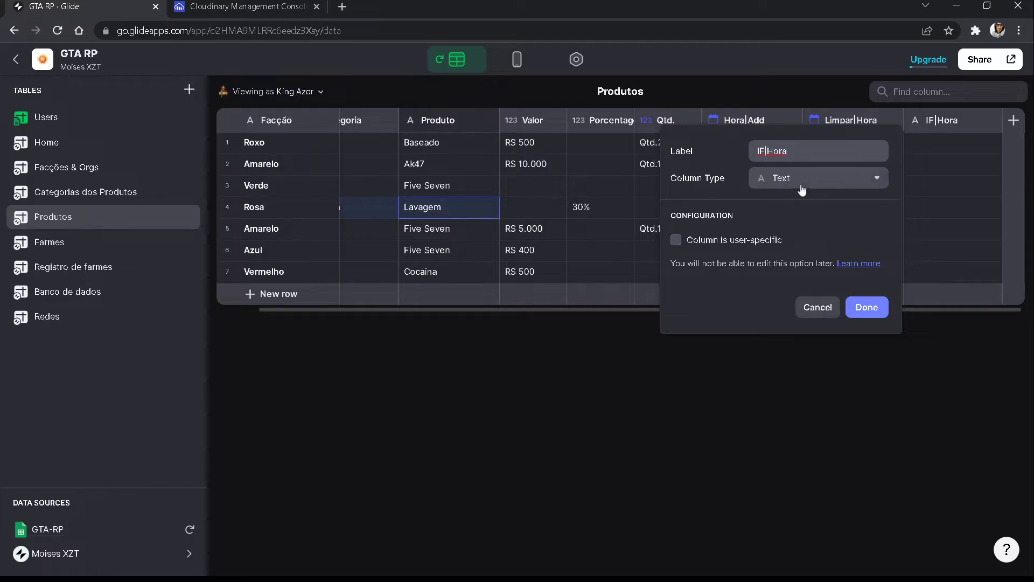
pyautogui.click(800, 185)
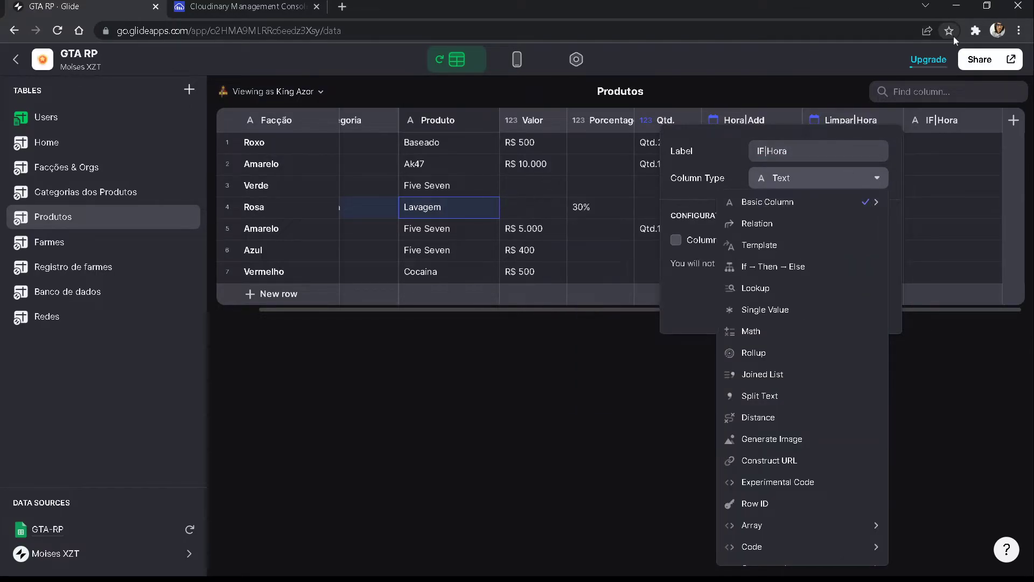
pyautogui.moveTo(768, 211)
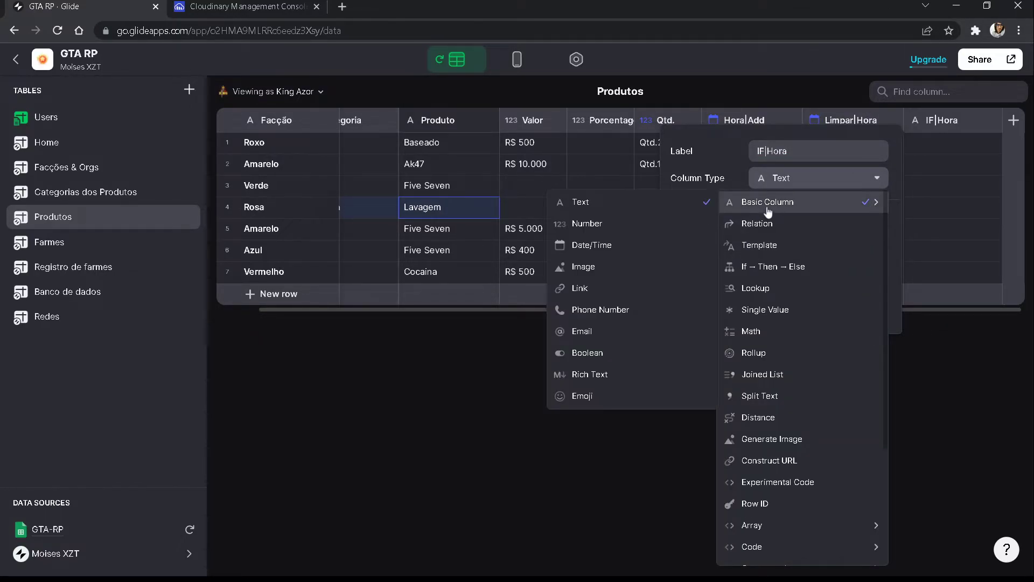
pyautogui.click(773, 266)
# Step: Define the first IF|Hora case to return 0 when Hora|Add is empty
pyautogui.click(751, 244)
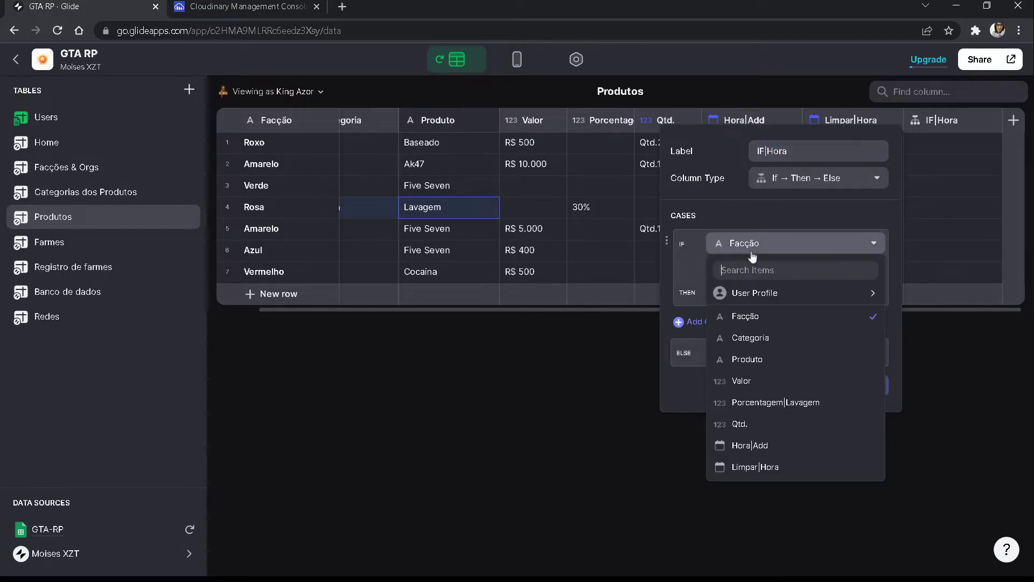
pyautogui.click(749, 447)
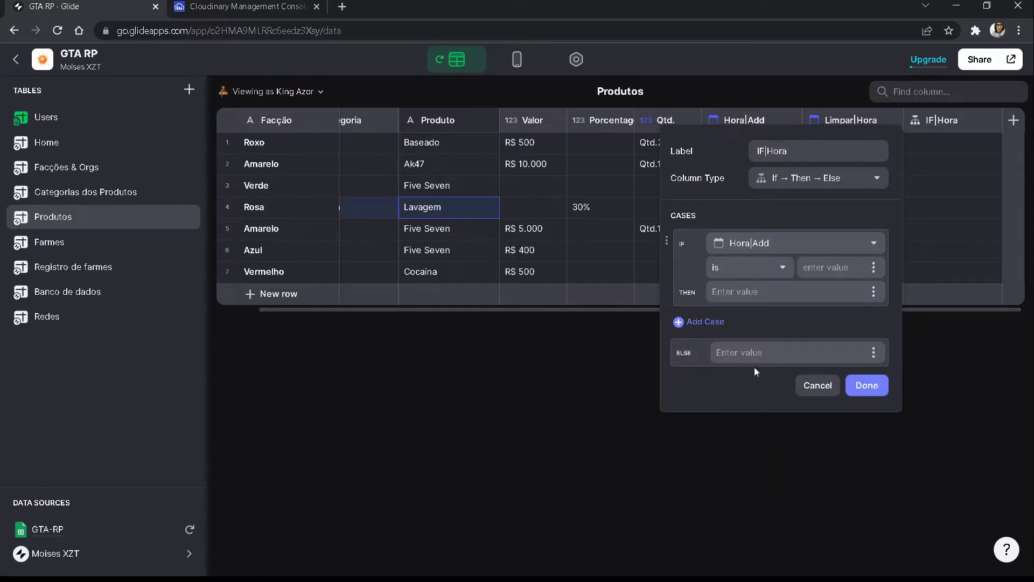
pyautogui.click(749, 274)
pyautogui.click(643, 333)
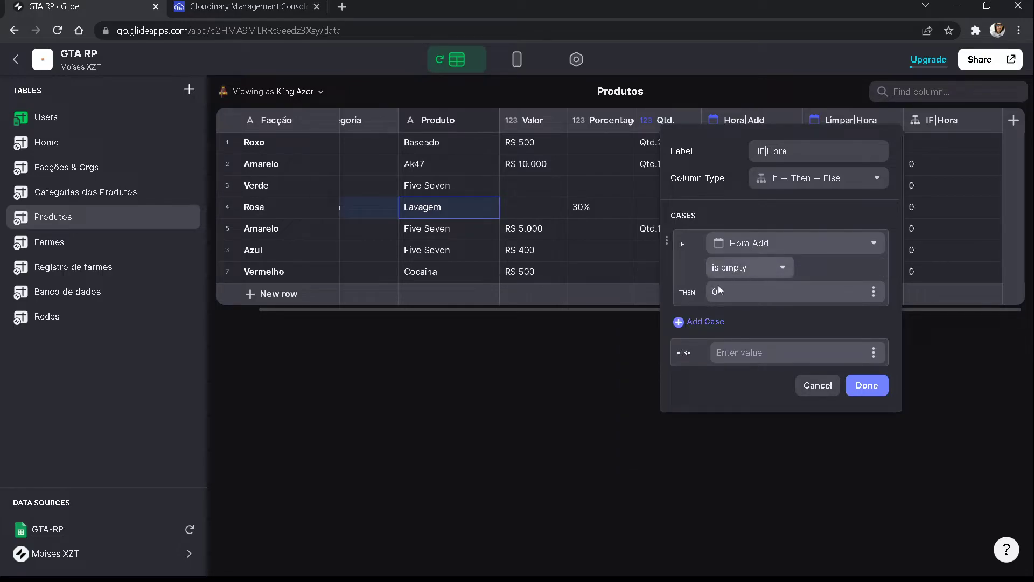
# Step: Add a second case to IF|Hora that tests whether Limpar|Hora is after Hora|Add
pyautogui.click(714, 322)
pyautogui.click(753, 326)
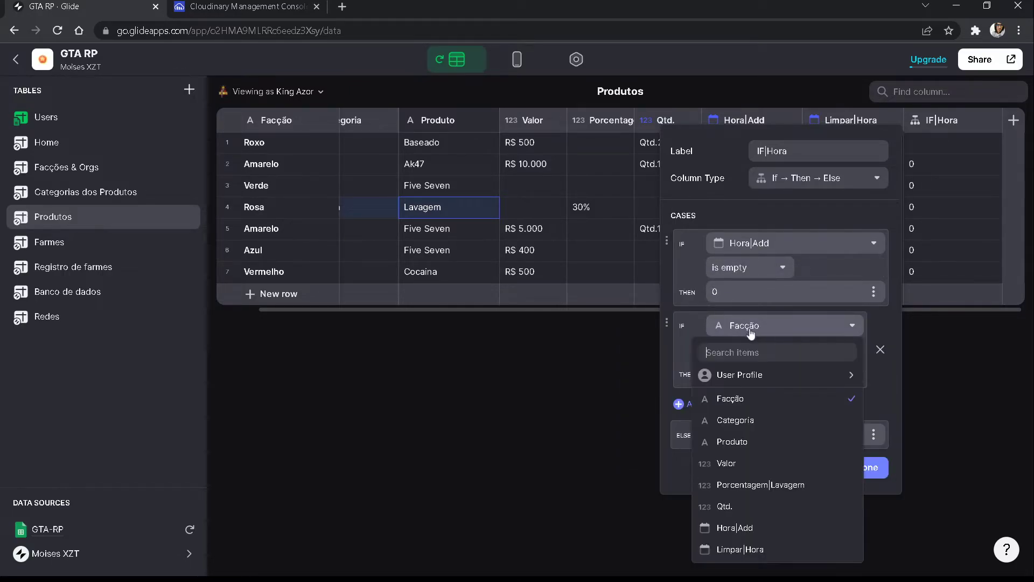
pyautogui.moveTo(750, 380)
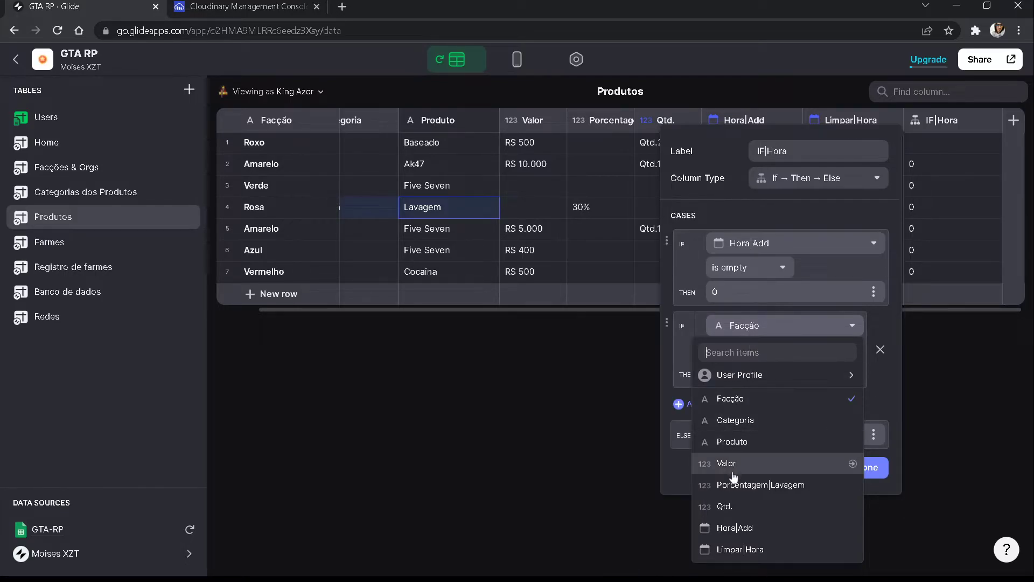
pyautogui.click(741, 528)
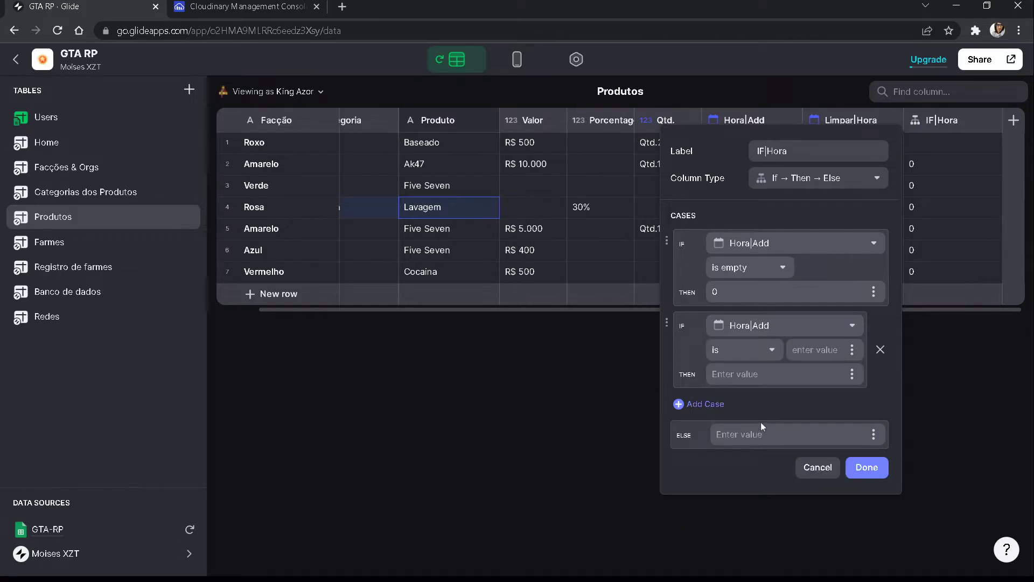
pyautogui.click(770, 326)
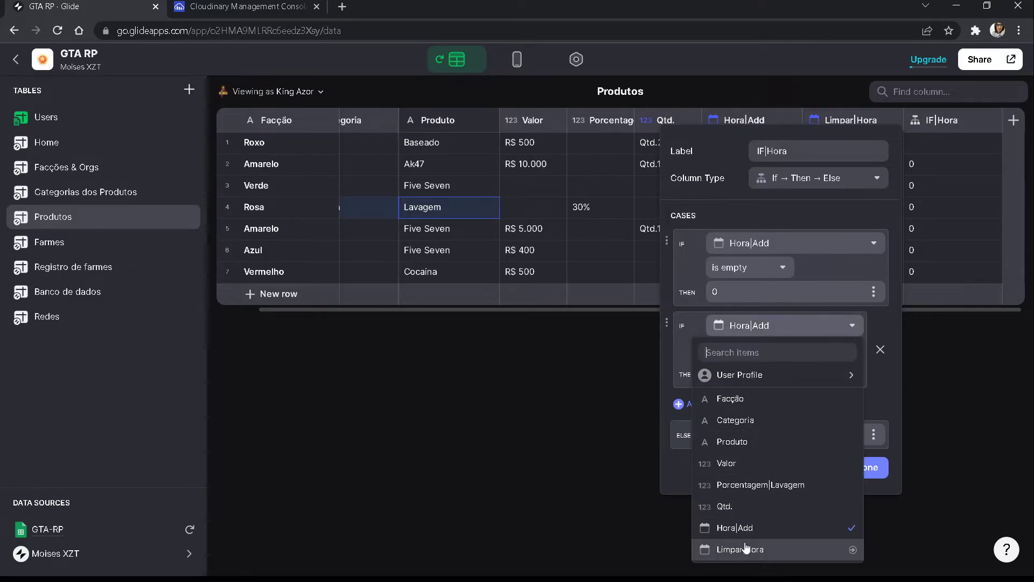
pyautogui.click(746, 548)
pyautogui.click(760, 355)
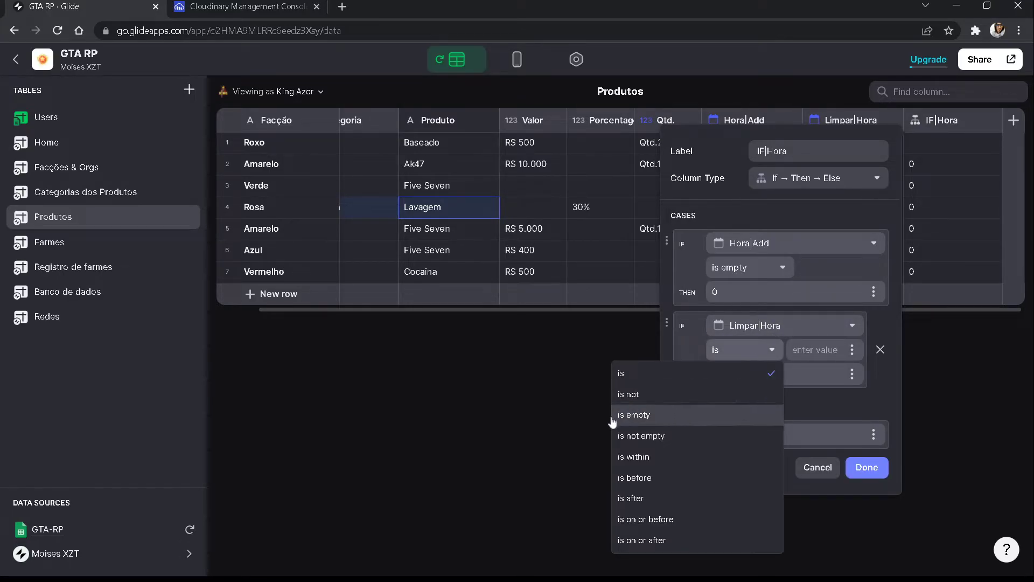
pyautogui.click(646, 498)
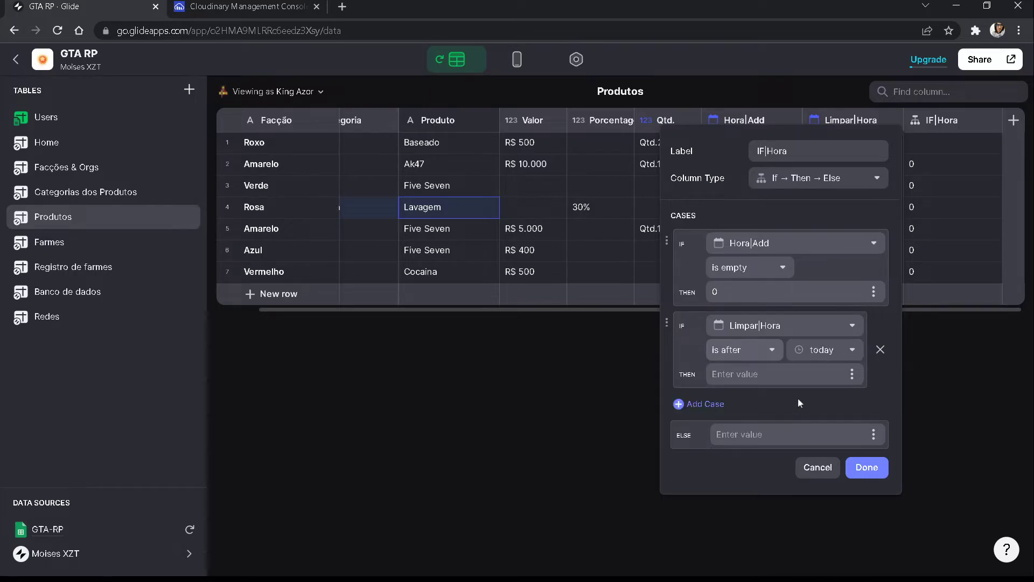
pyautogui.click(851, 352)
pyautogui.click(765, 443)
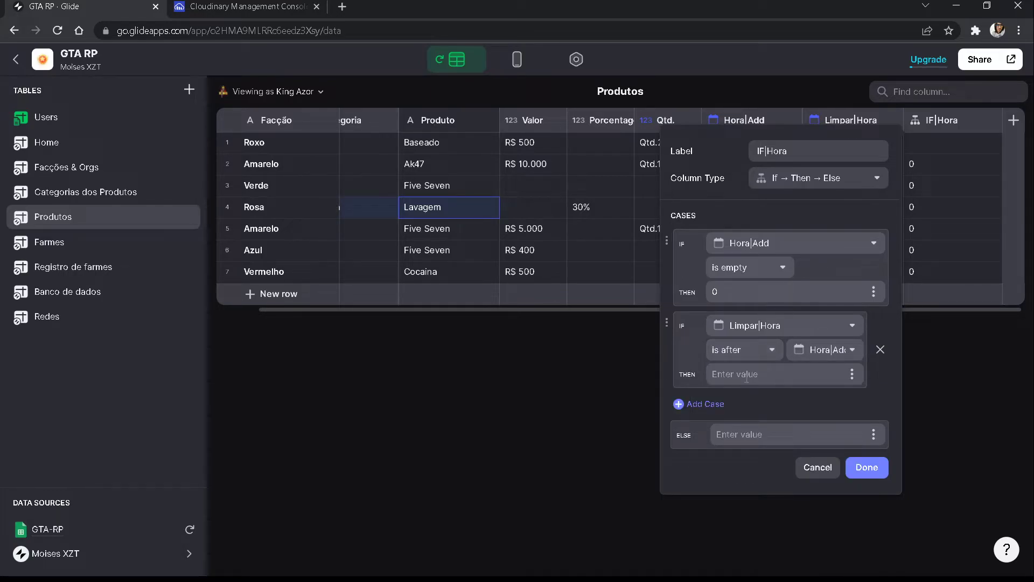
# Step: Return 0 for the second IF|Hora case and 1 otherwise, and save the column
pyautogui.write('0')
pyautogui.write('1')
pyautogui.click(867, 466)
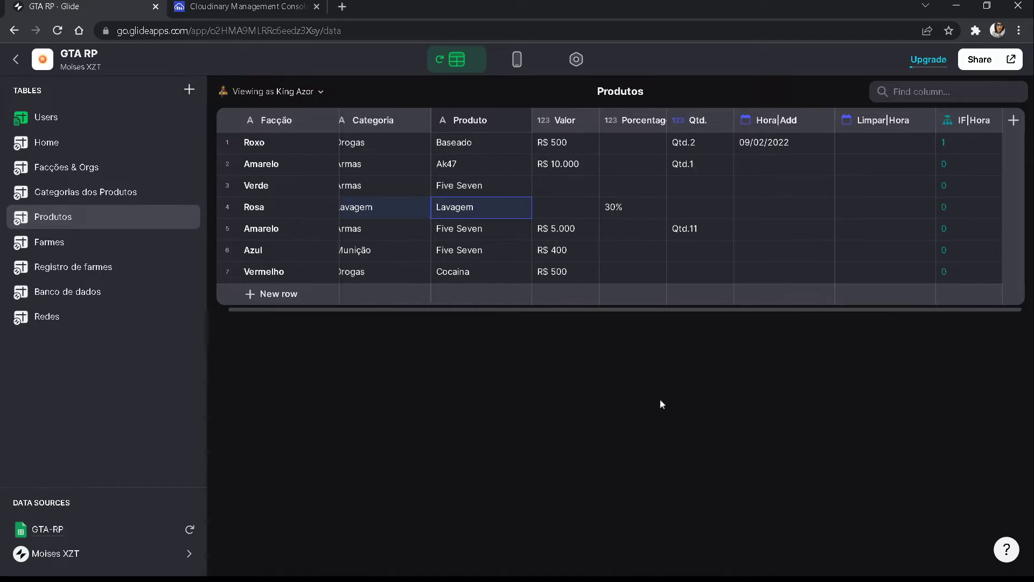
# Step: Open custom action 1 of the R|Categoria inline list on the Drogas screen for editing
pyautogui.click(517, 61)
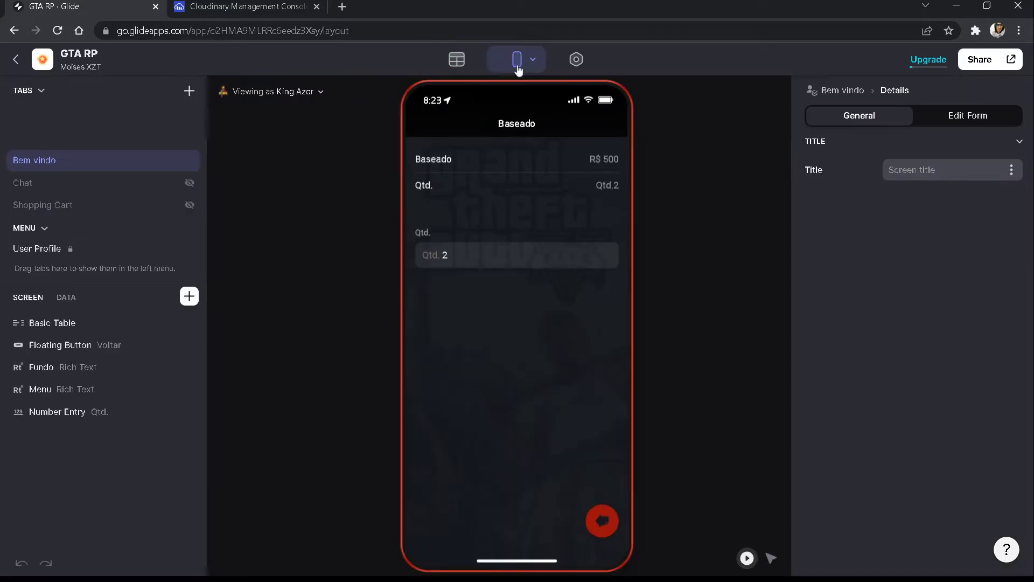
pyautogui.click(604, 527)
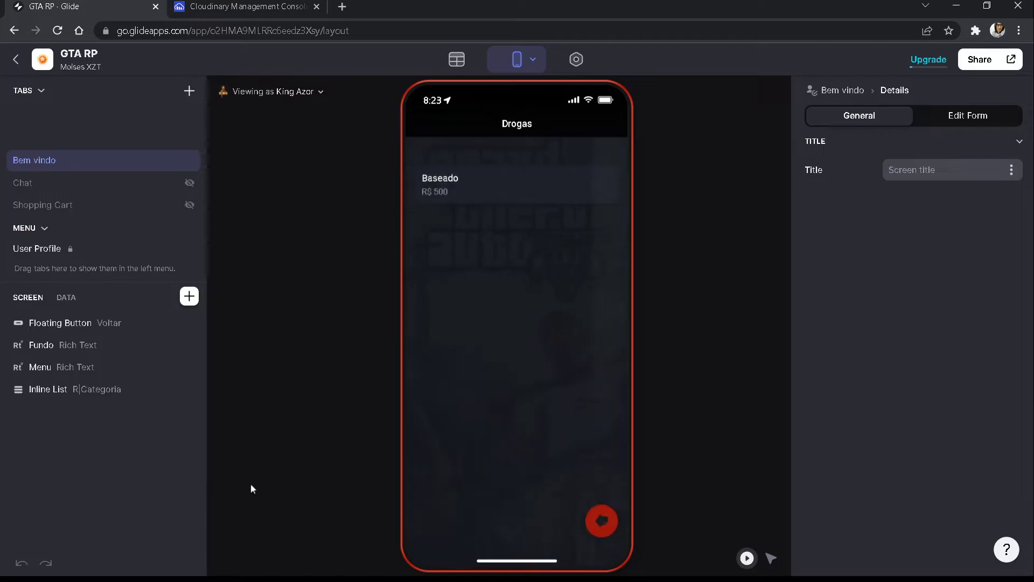
pyautogui.click(48, 389)
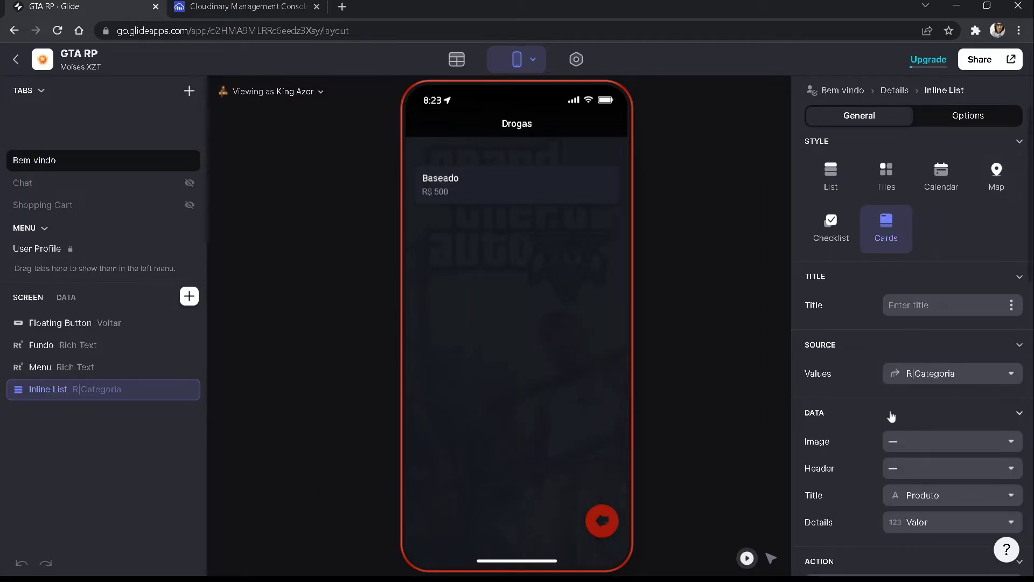
pyautogui.scroll(-5, 886, 416)
pyautogui.click(872, 314)
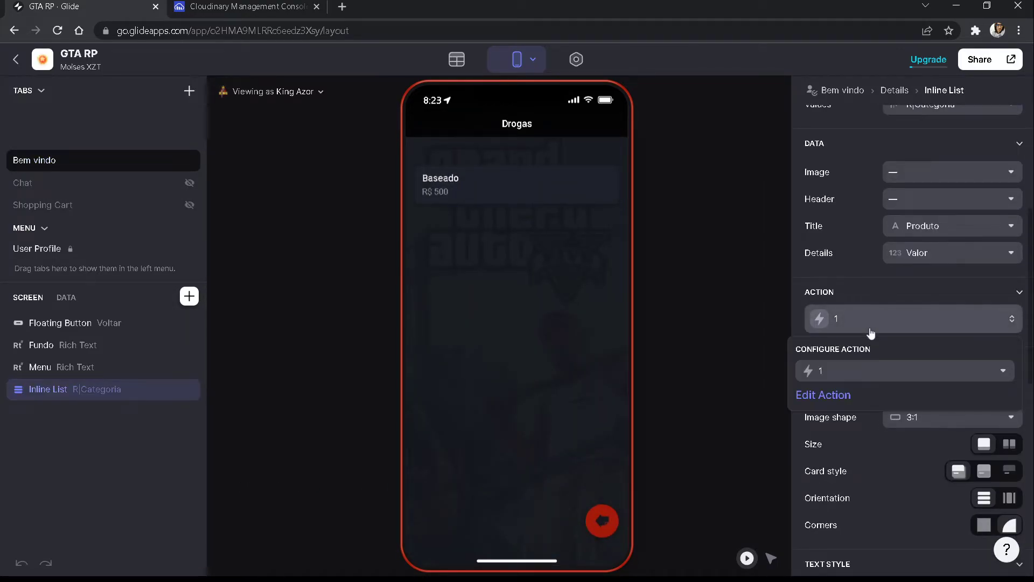
pyautogui.click(835, 395)
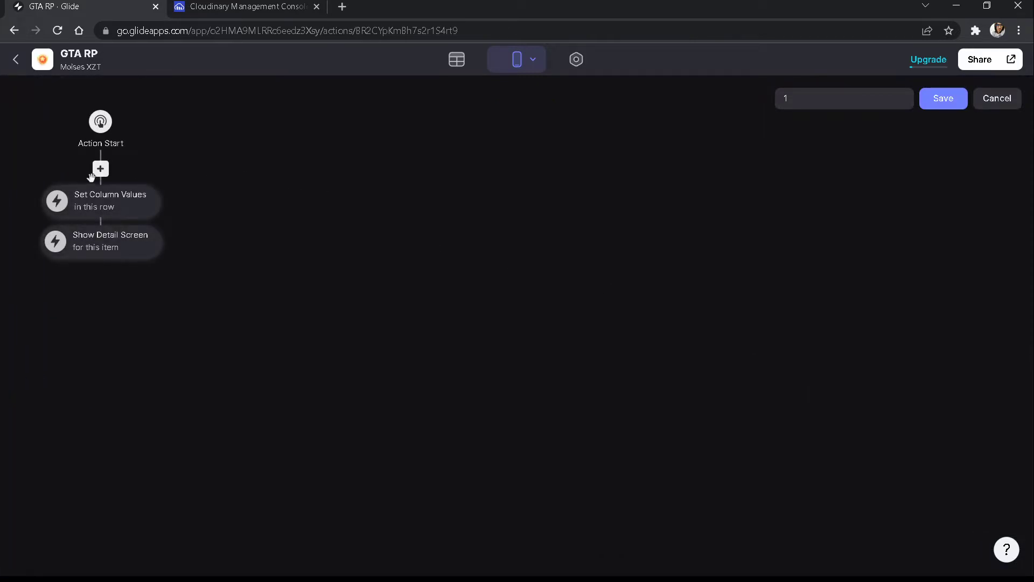
# Step: Add a condition at the start of the action requiring IF|Hora to be greater than or equal to 1
pyautogui.click(100, 169)
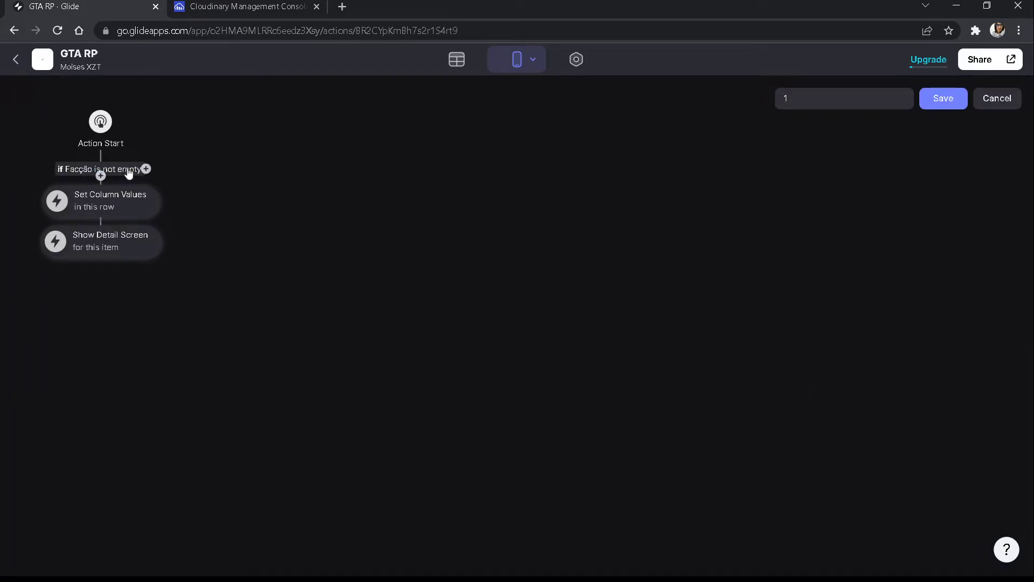
pyautogui.click(129, 171)
pyautogui.click(157, 241)
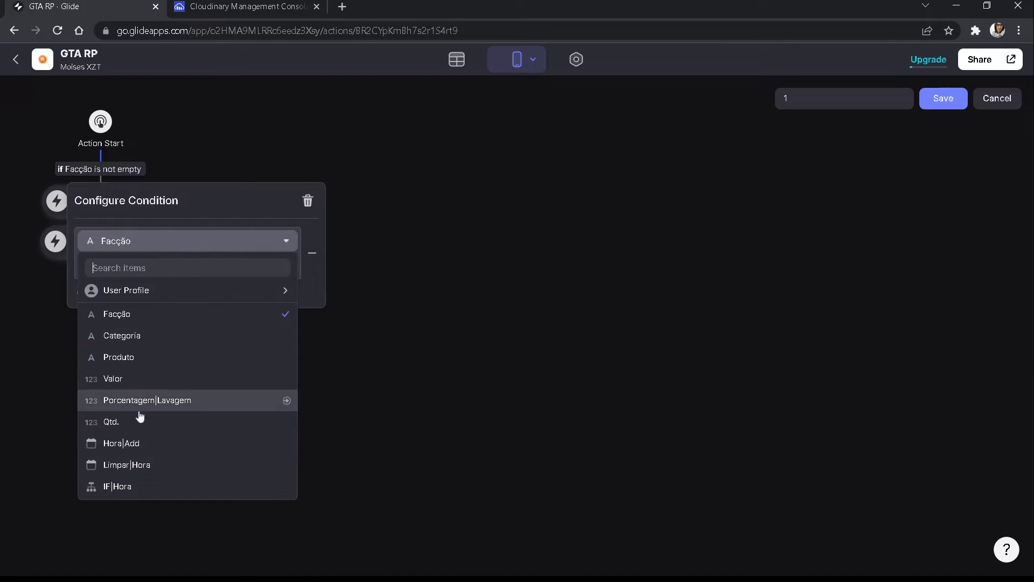
pyautogui.click(130, 488)
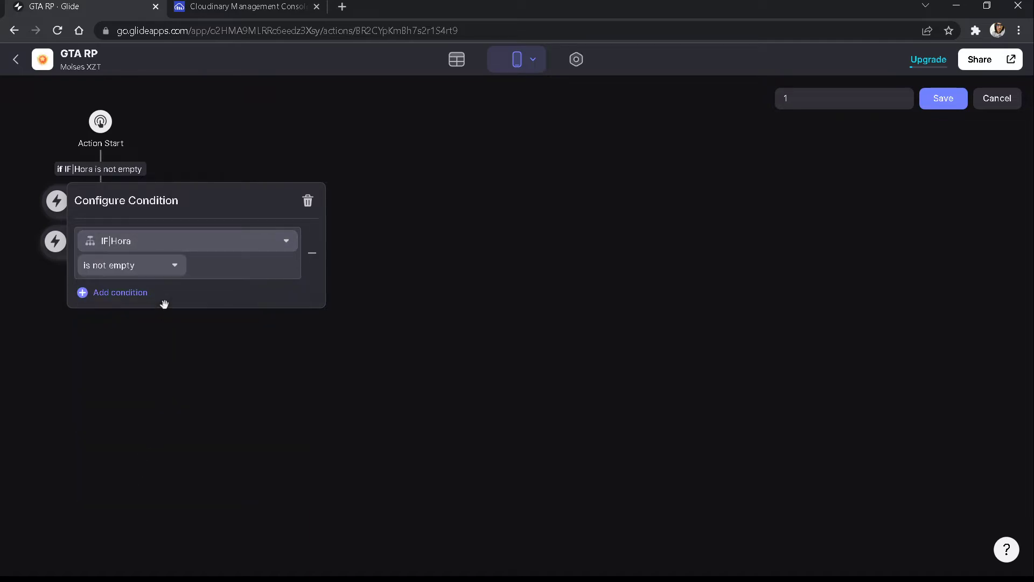
pyautogui.click(132, 265)
pyautogui.click(83, 434)
pyautogui.click(198, 265)
pyautogui.write('1')
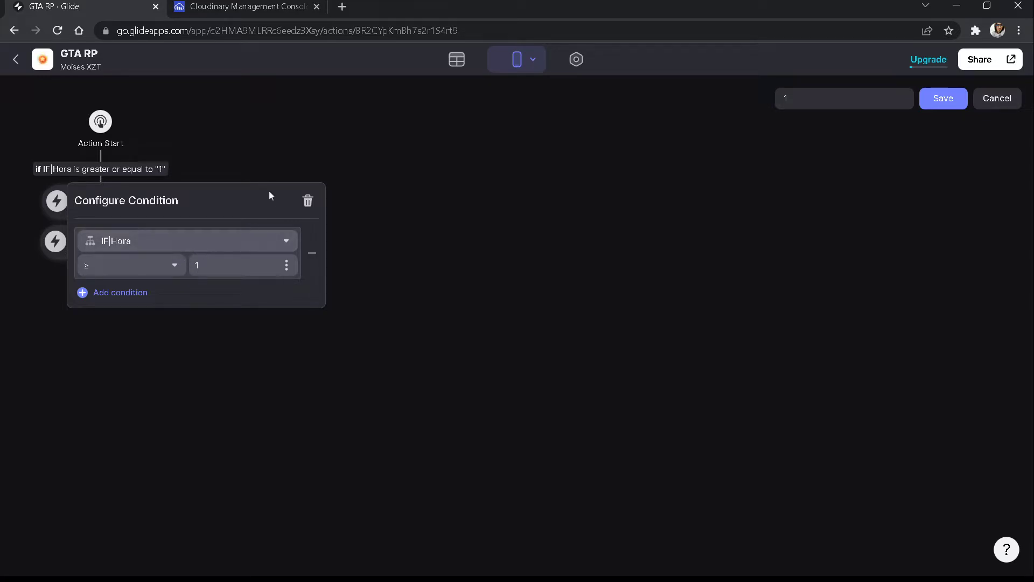
pyautogui.click(247, 164)
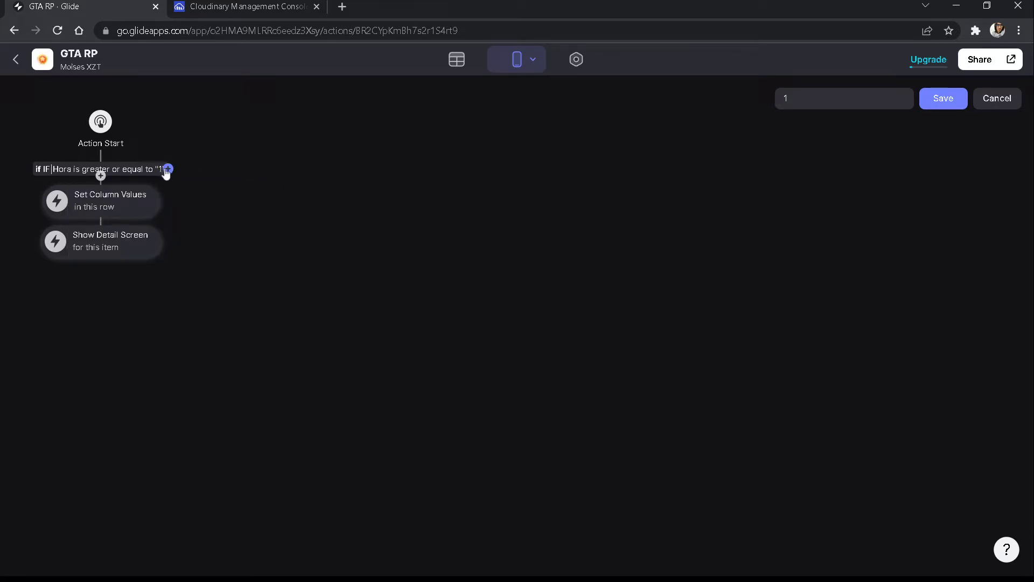
# Step: Add an else branch with Show Detail Screen to the action, and save it
pyautogui.click(167, 169)
pyautogui.click(299, 178)
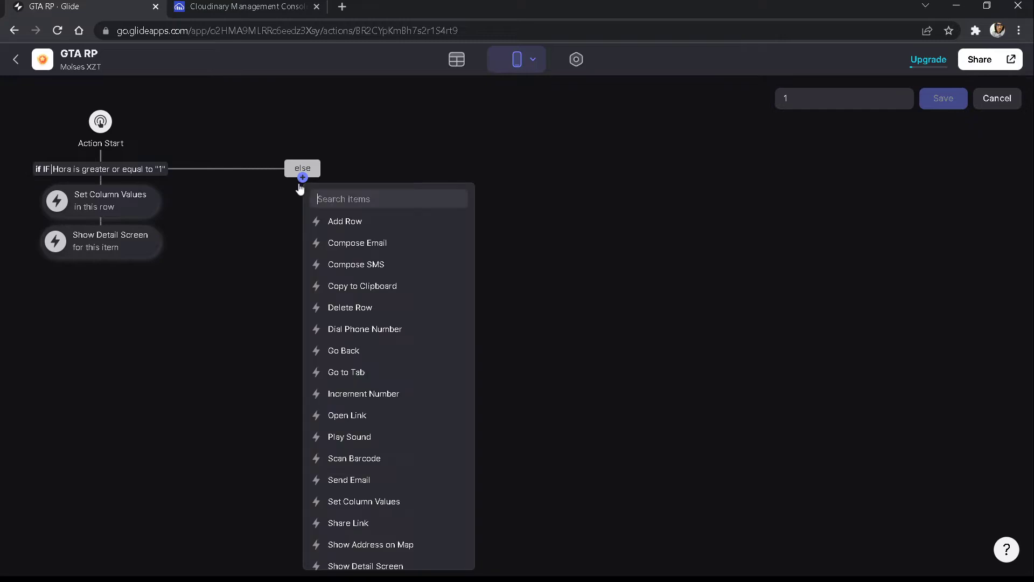
pyautogui.scroll(-3, 383, 485)
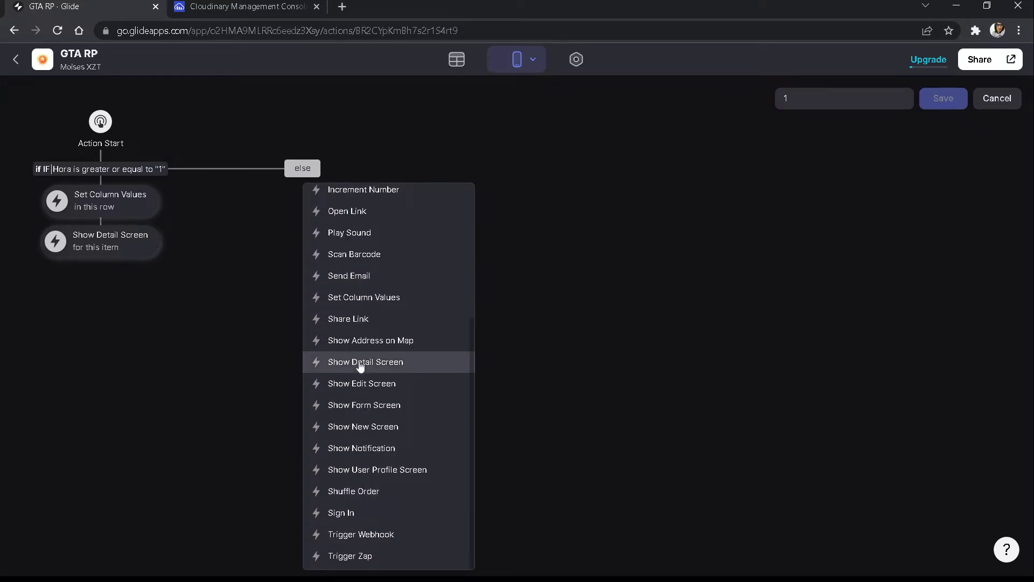
pyautogui.click(384, 362)
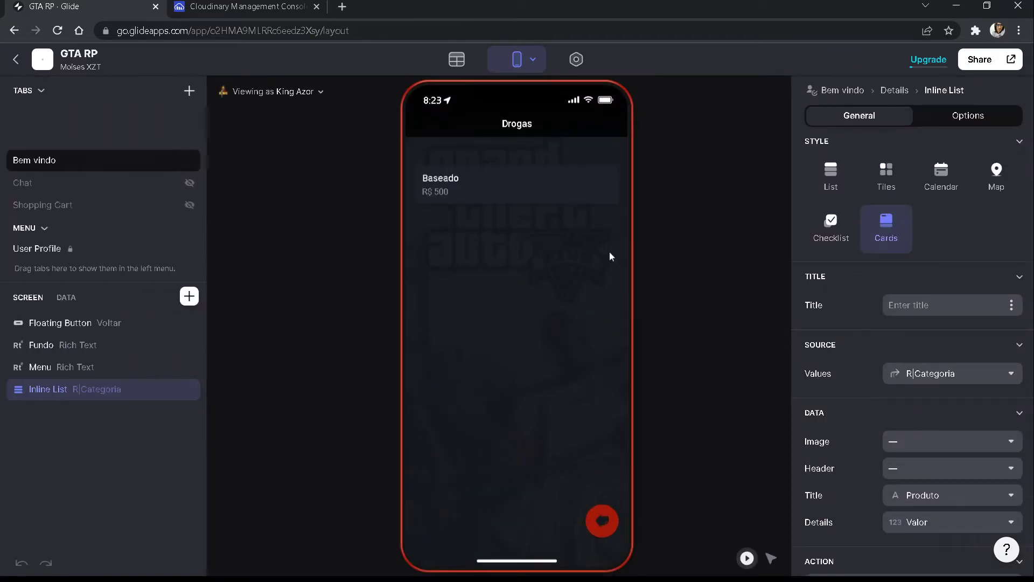
# Step: Open the Baseado product in the app preview and check its Hora|Add and IF|Hora values in the Produtos table
pyautogui.click(511, 190)
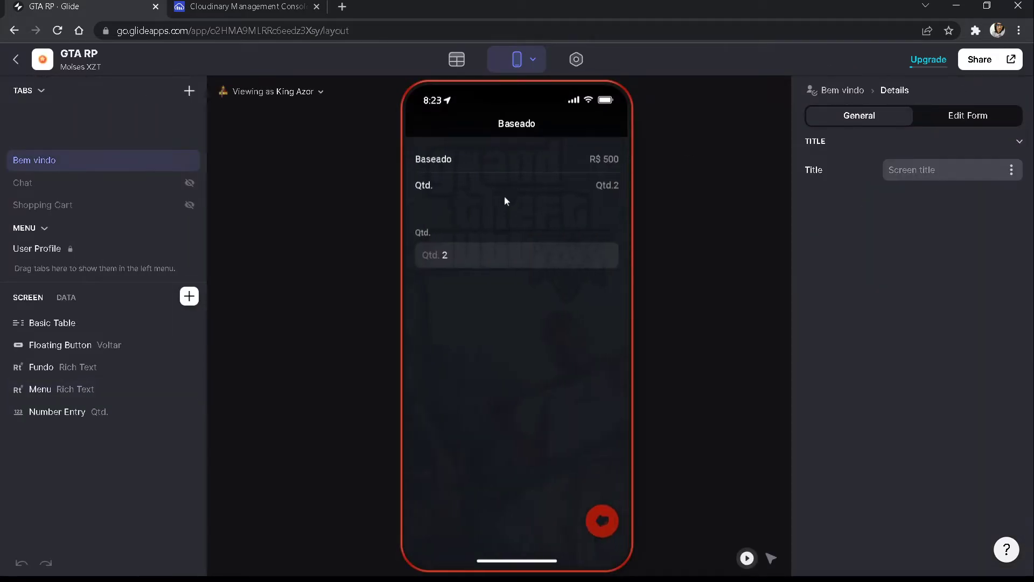
pyautogui.click(470, 59)
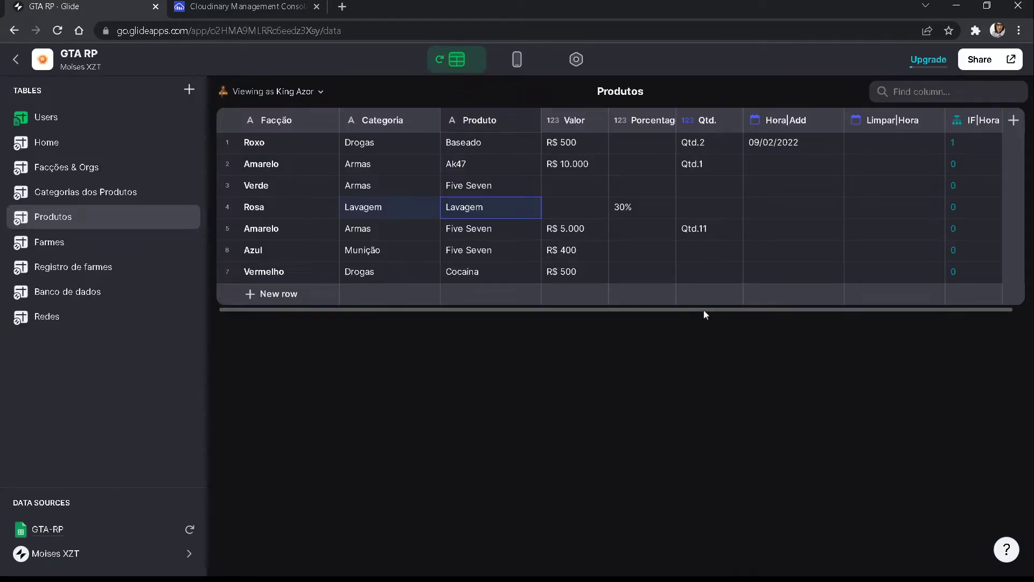
pyautogui.moveTo(703, 310); pyautogui.dragTo(750, 320)
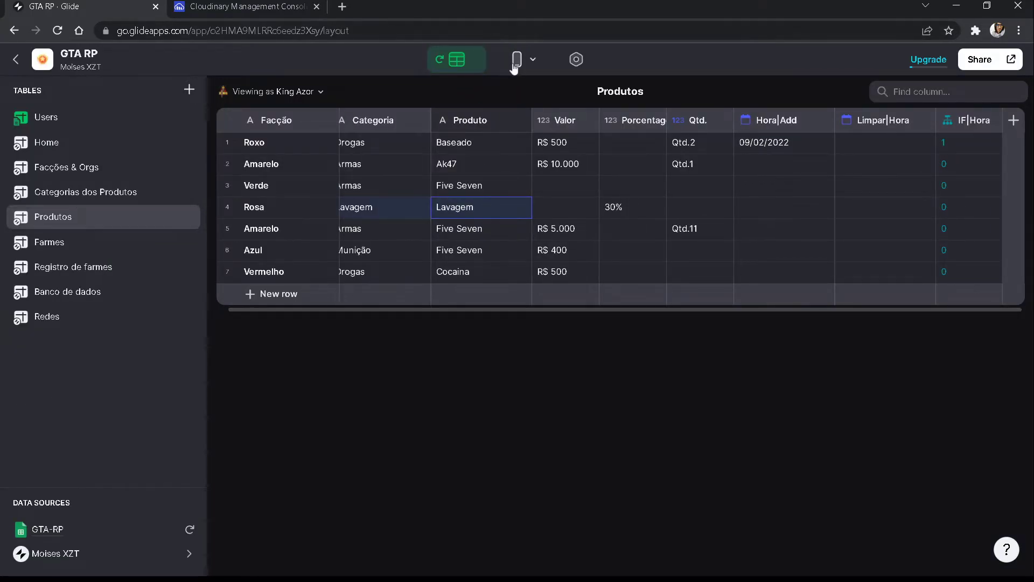
pyautogui.click(516, 60)
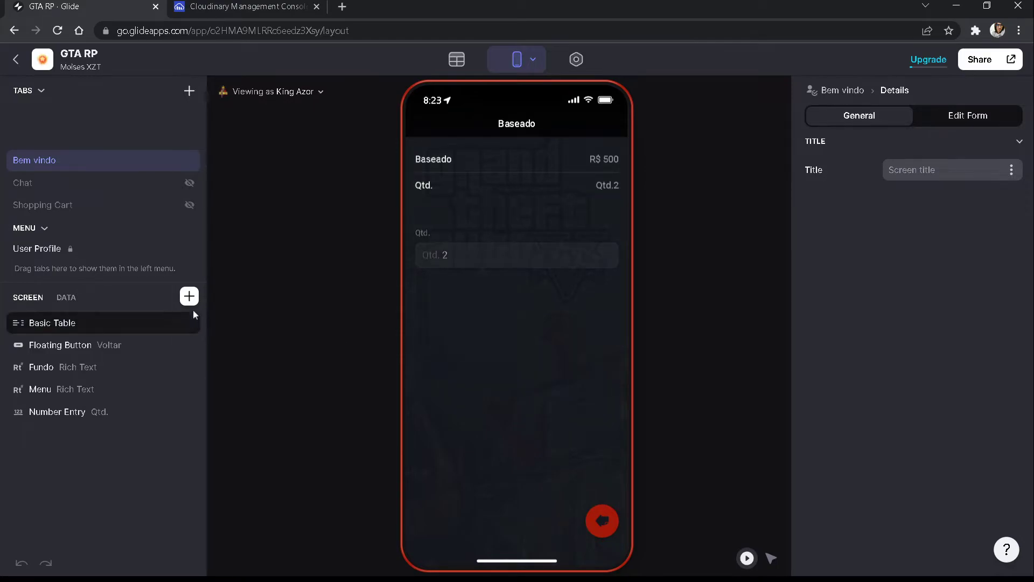
pyautogui.click(189, 296)
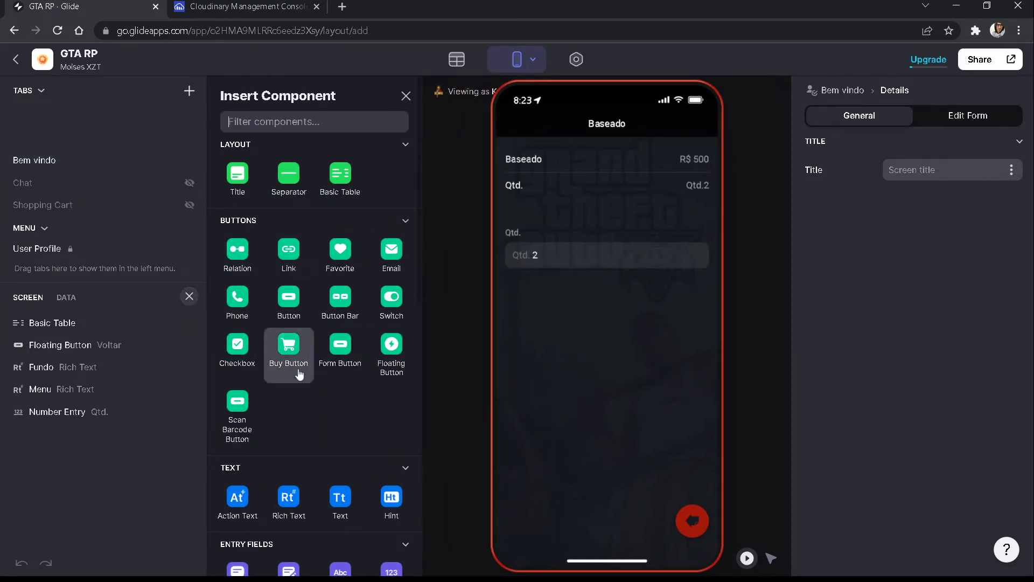
pyautogui.click(339, 355)
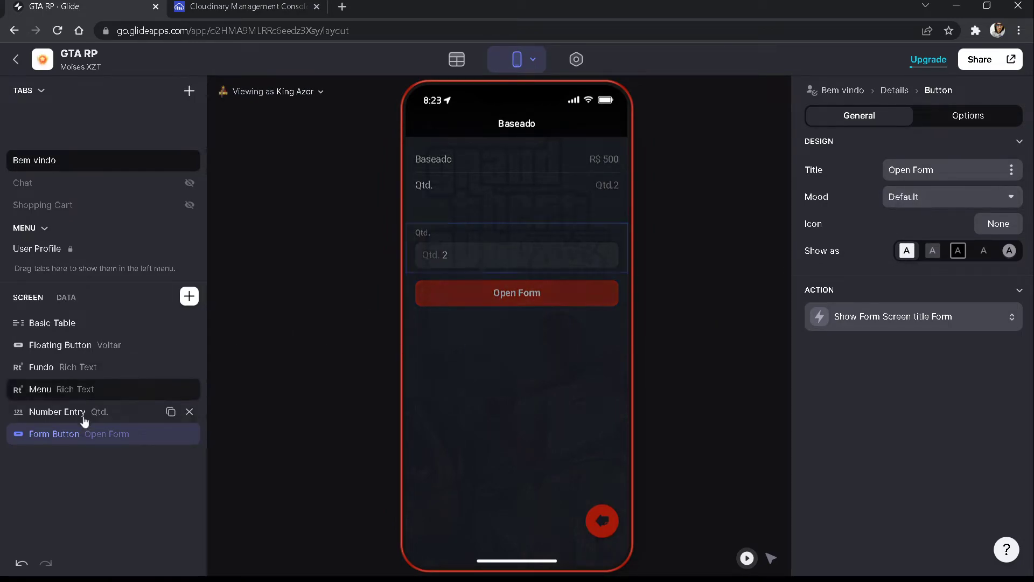
pyautogui.click(150, 471)
pyautogui.click(193, 434)
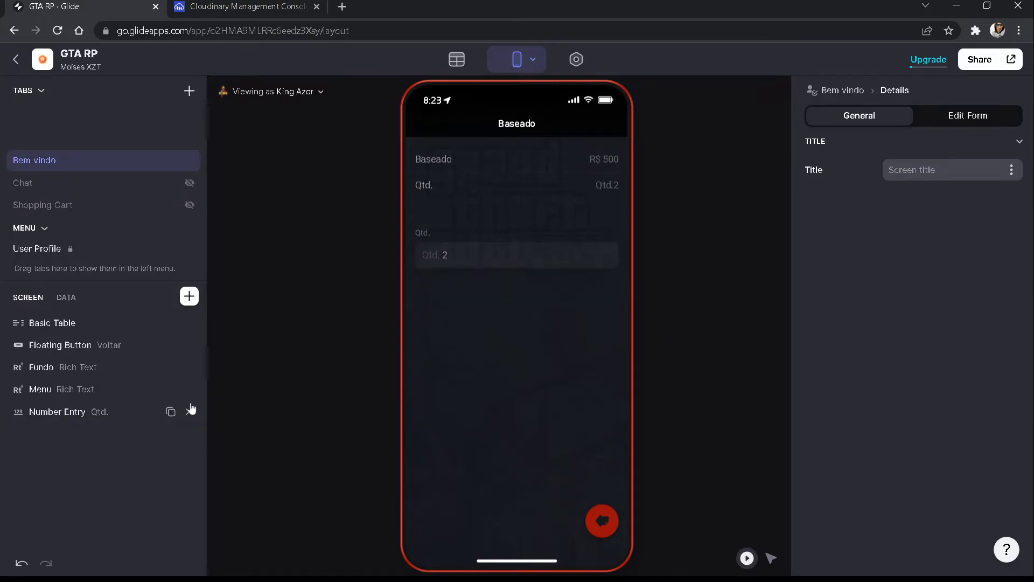
# Step: Add a Button component titled Limpar to the Baseado detail screen, keeping the Default mood
pyautogui.click(189, 296)
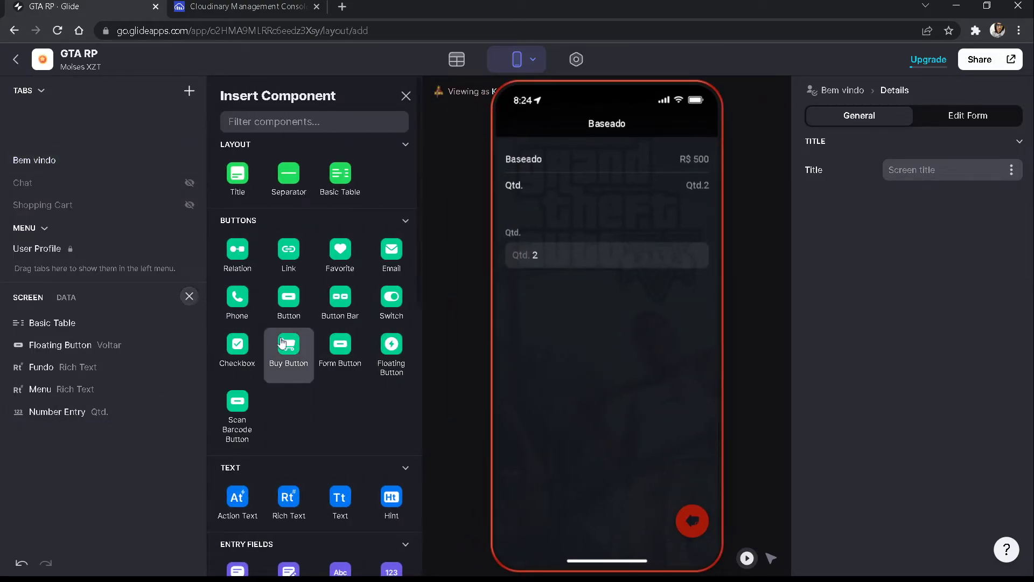
pyautogui.click(290, 311)
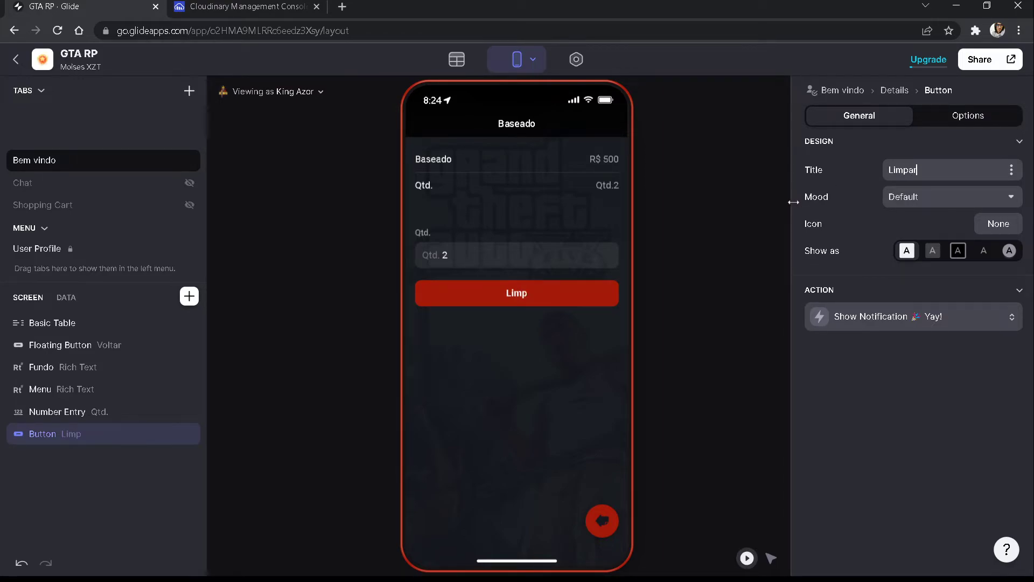
pyautogui.click(925, 200)
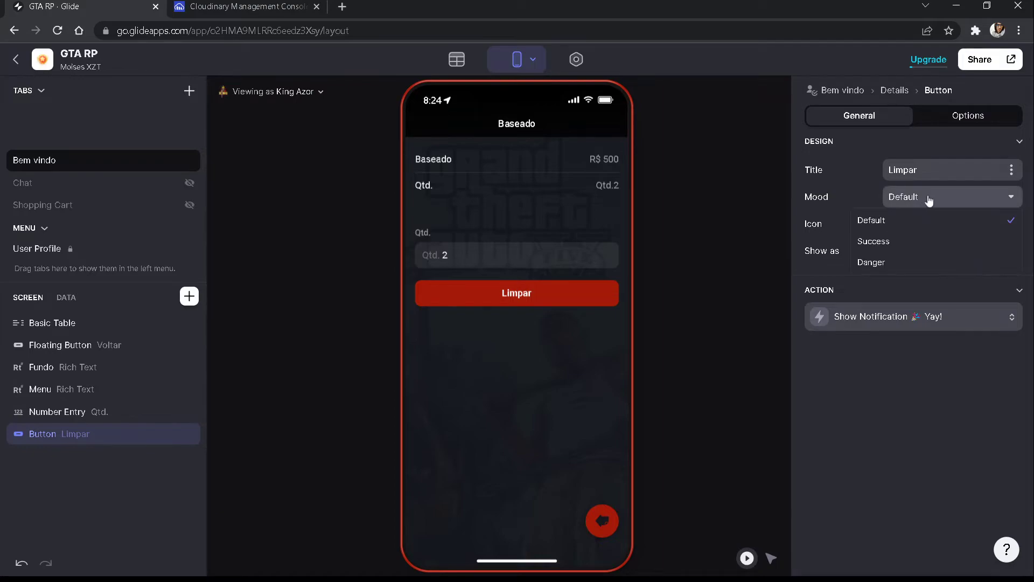
pyautogui.click(935, 218)
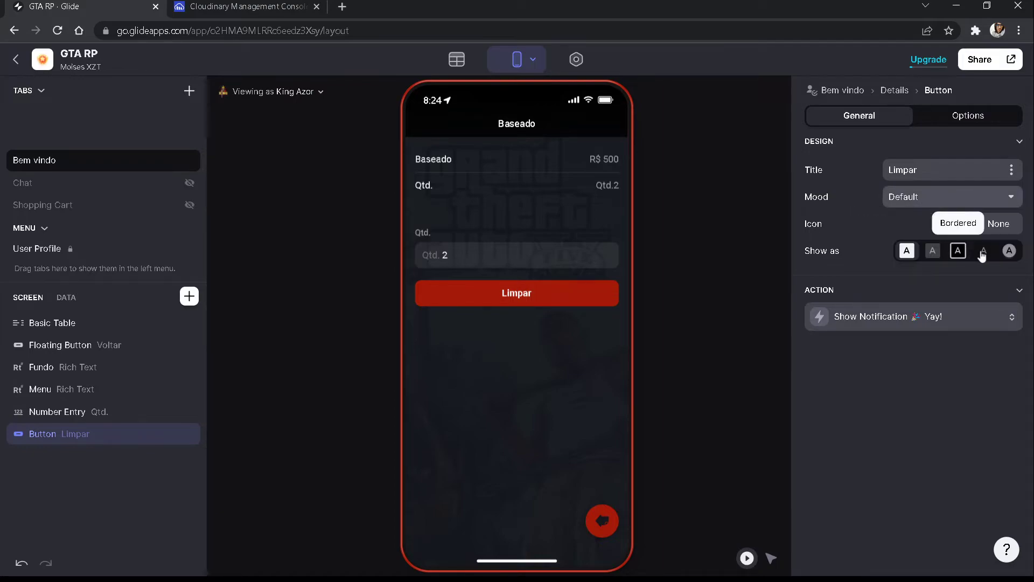
# Step: Replace the Limpar button's notification action with a new custom action
pyautogui.click(864, 323)
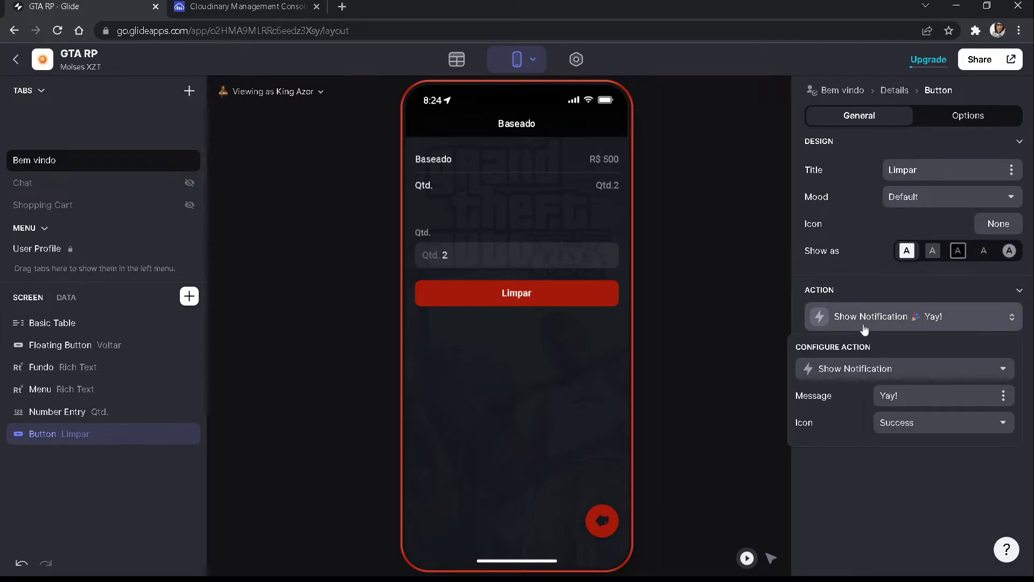
pyautogui.click(850, 372)
pyautogui.click(849, 88)
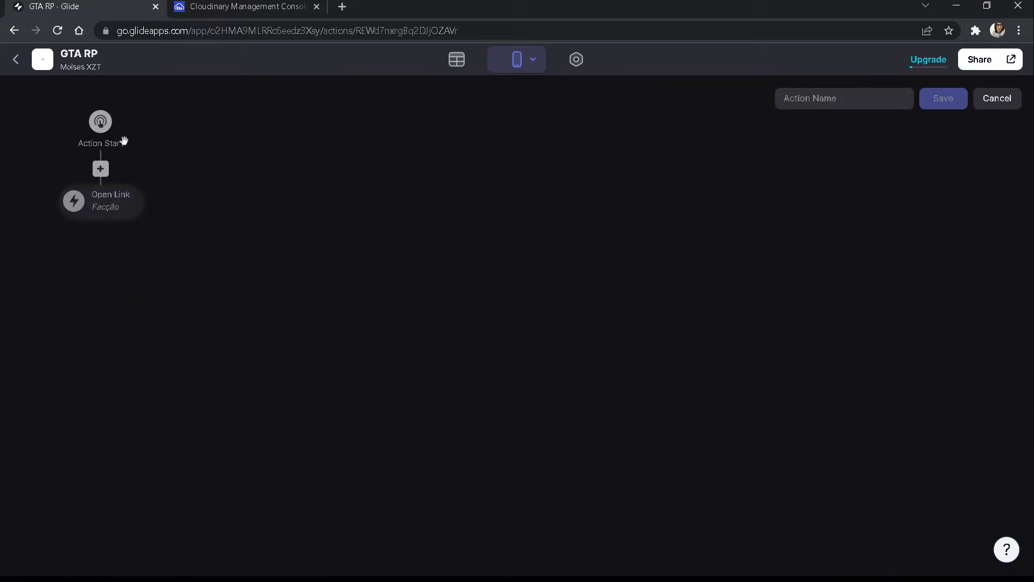
# Step: Open the action type choices for the Open Link step of the new custom action
pyautogui.click(116, 202)
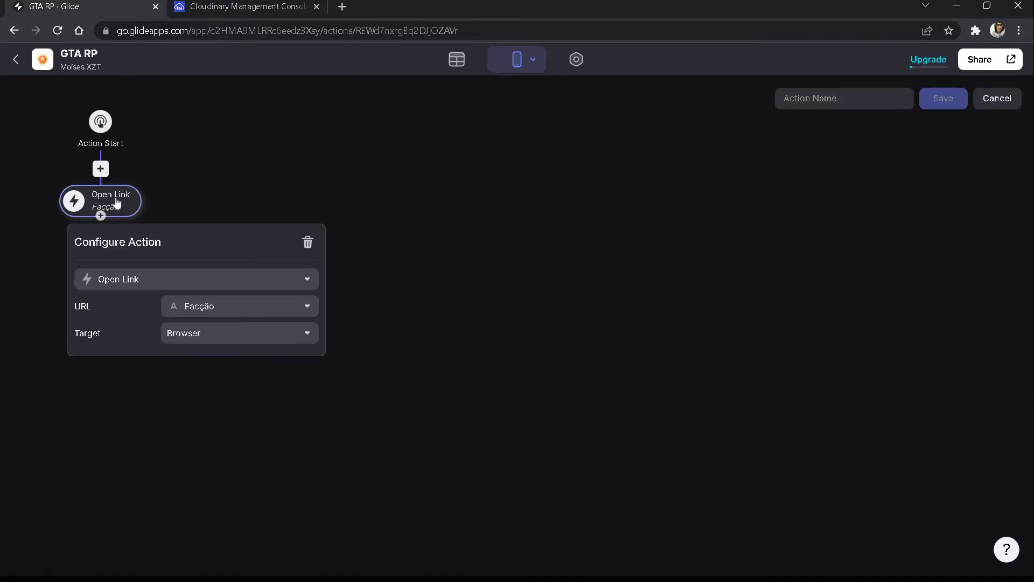
pyautogui.click(120, 278)
pyautogui.scroll(-5, 135, 404)
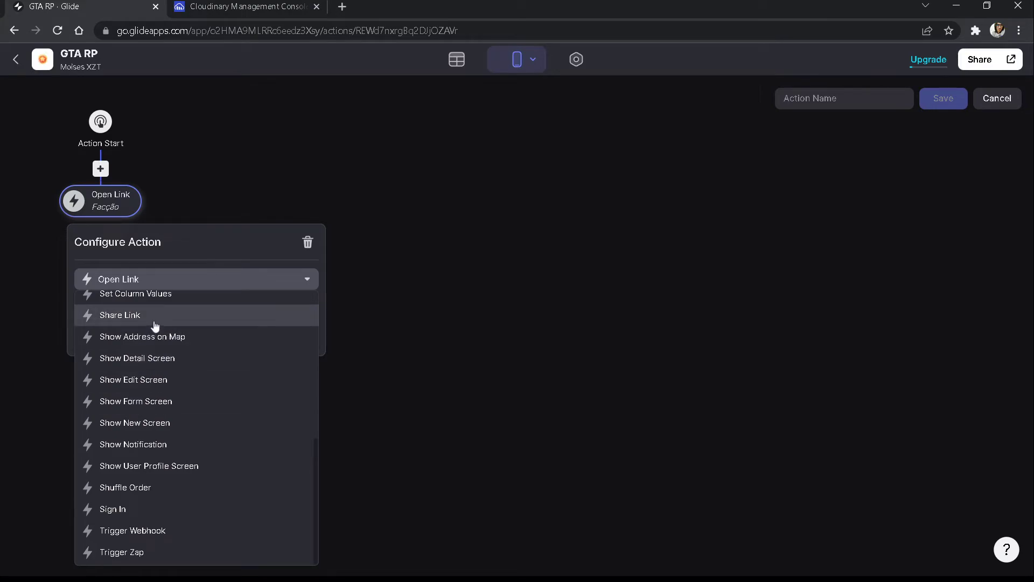